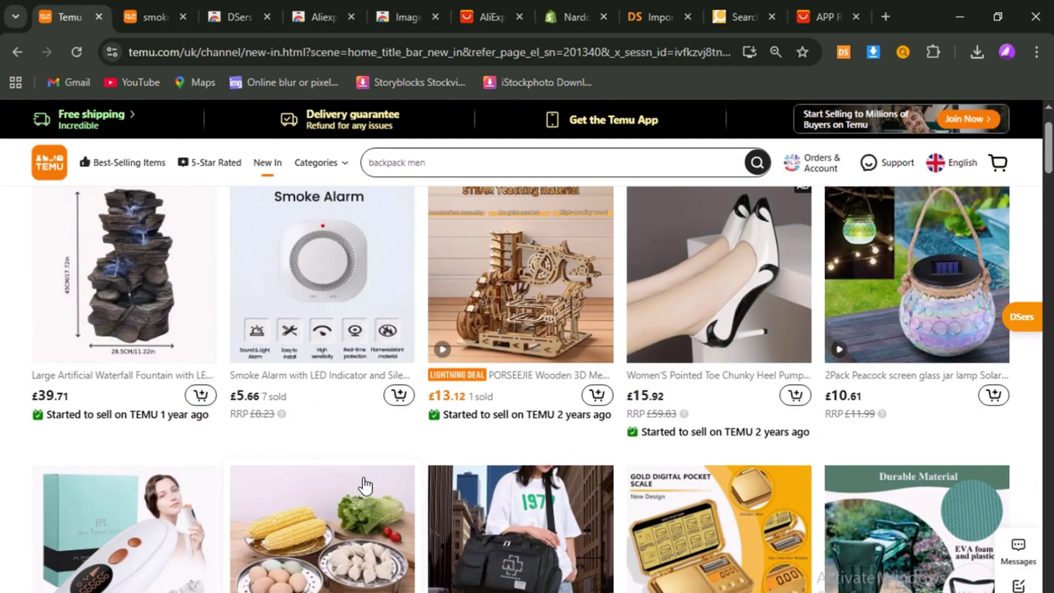
# Scroll up and down Temu's New In grid to browse the newly added products
pyautogui.scroll(2, 365, 486)
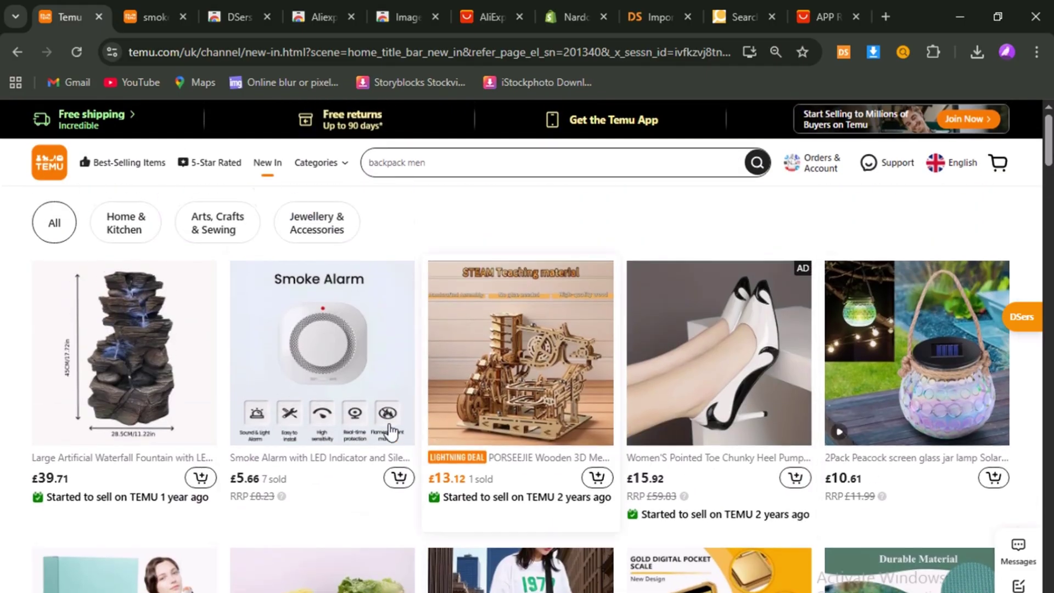
pyautogui.scroll(-5, 707, 450)
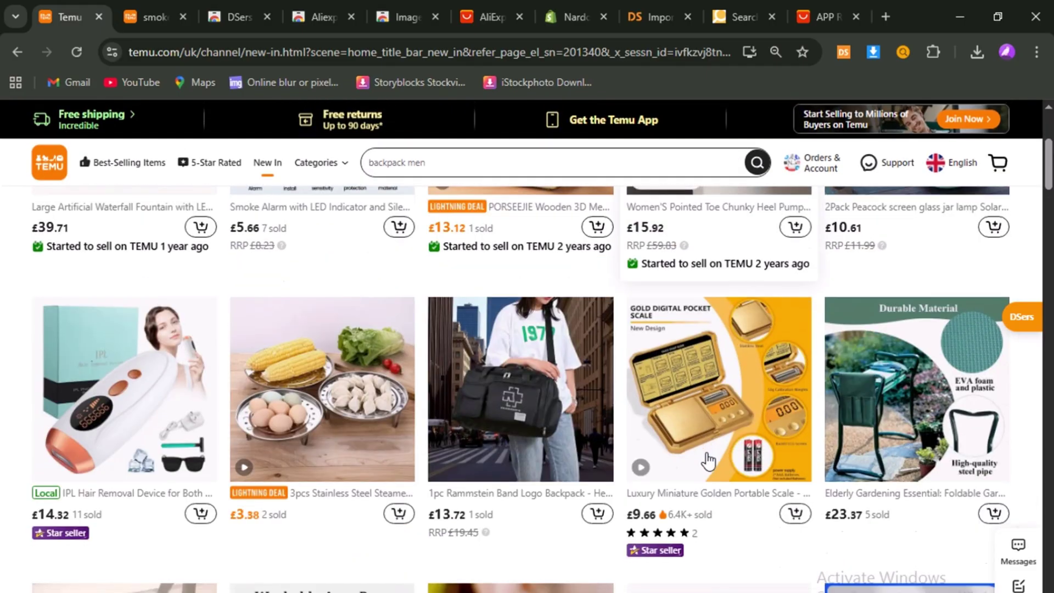
pyautogui.scroll(-2, 707, 459)
pyautogui.scroll(-6, 565, 494)
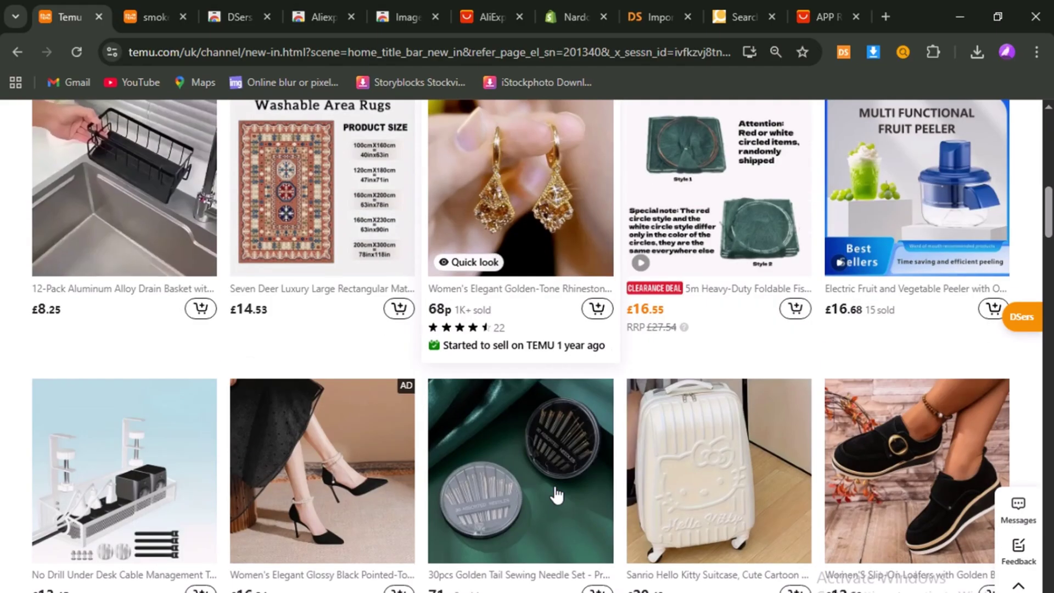
pyautogui.scroll(-4, 556, 495)
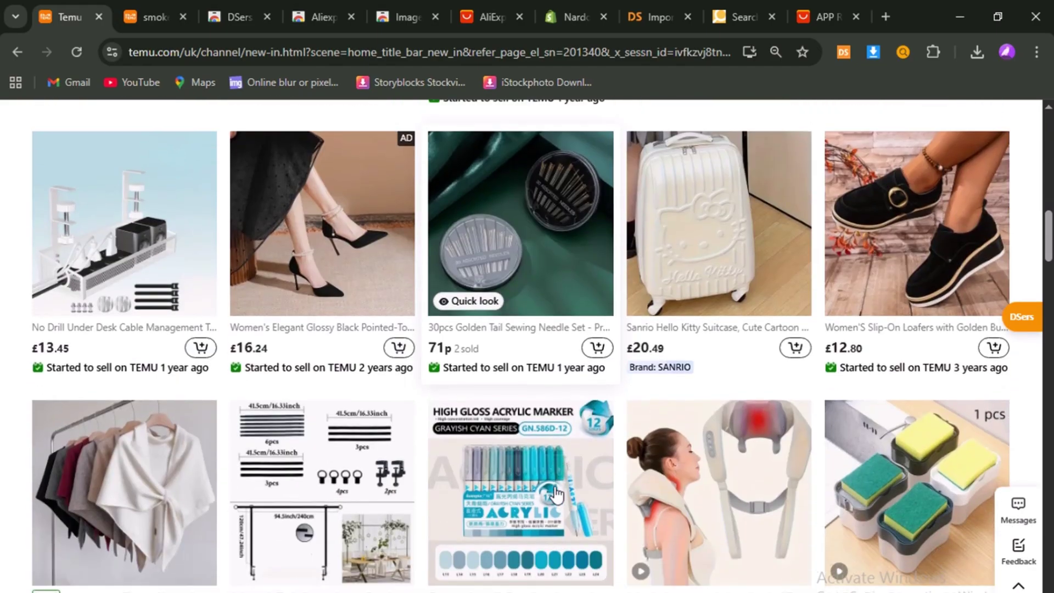
pyautogui.scroll(6, 556, 494)
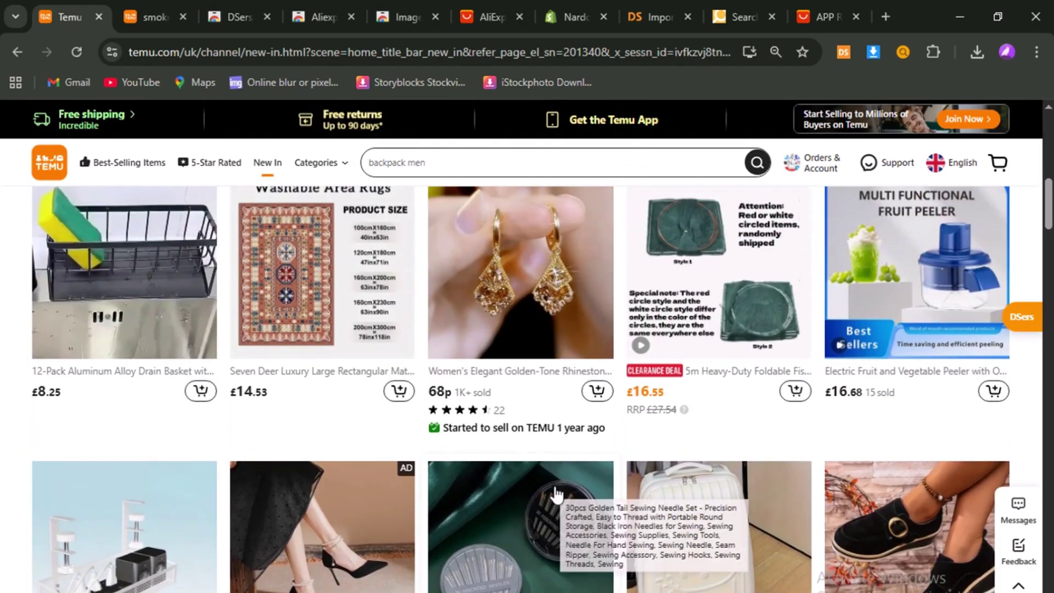
pyautogui.scroll(10, 556, 494)
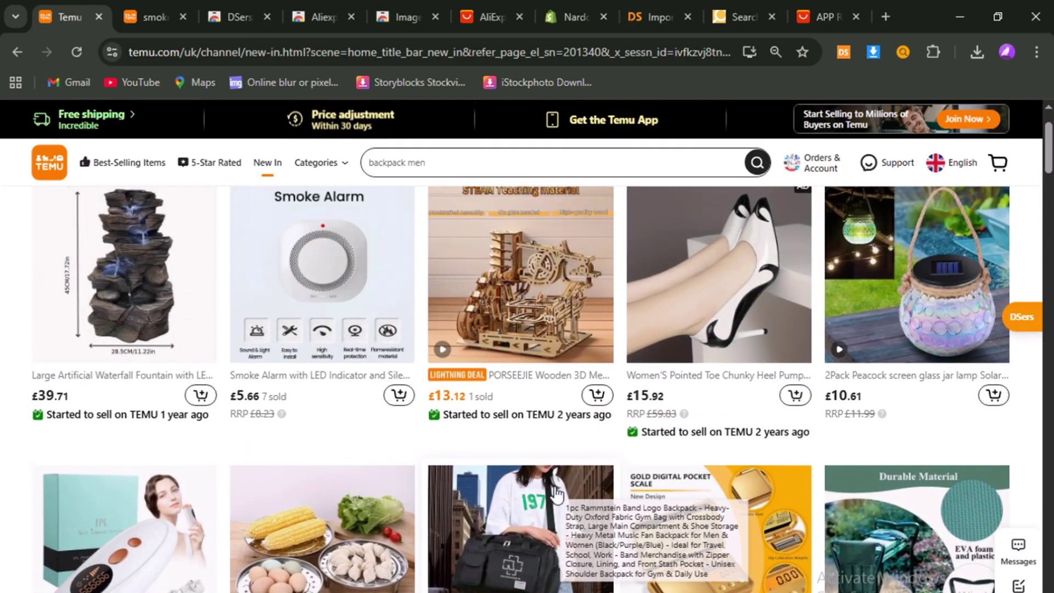
pyautogui.scroll(2, 556, 494)
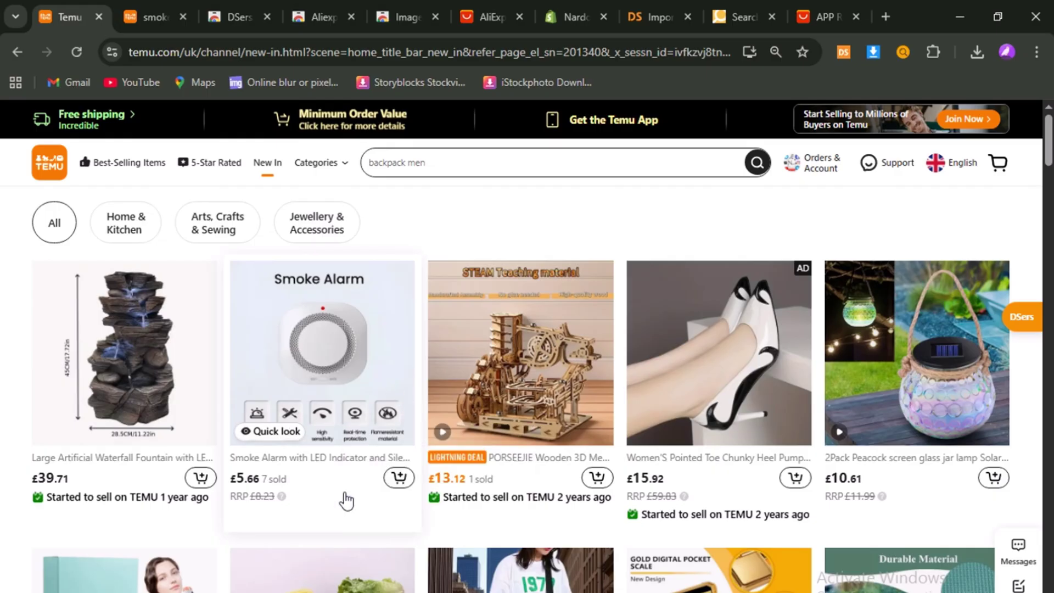
pyautogui.scroll(-6, 521, 505)
pyautogui.scroll(-18, 522, 513)
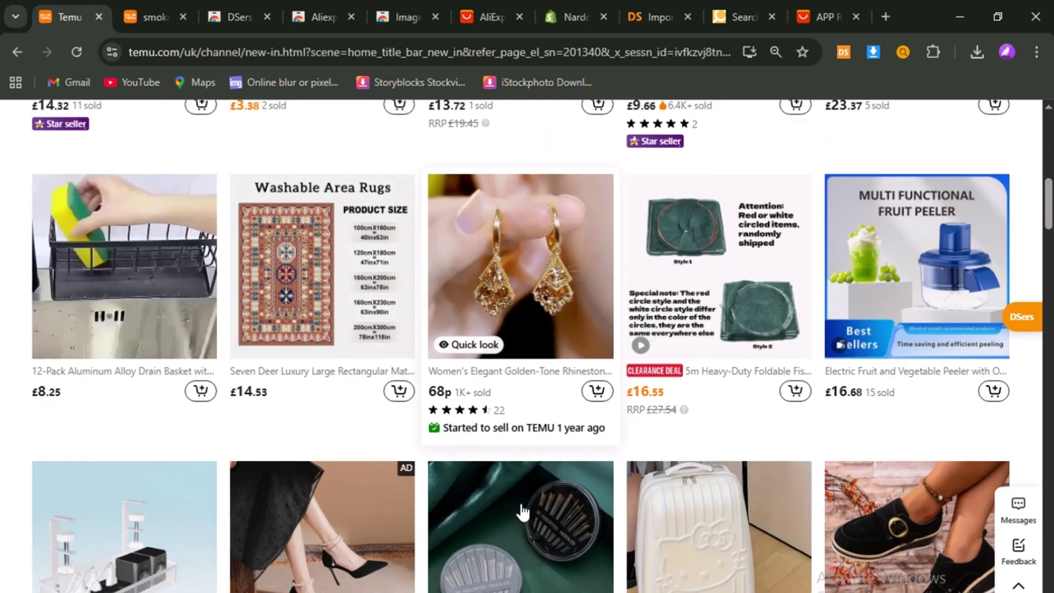
pyautogui.scroll(20, 522, 512)
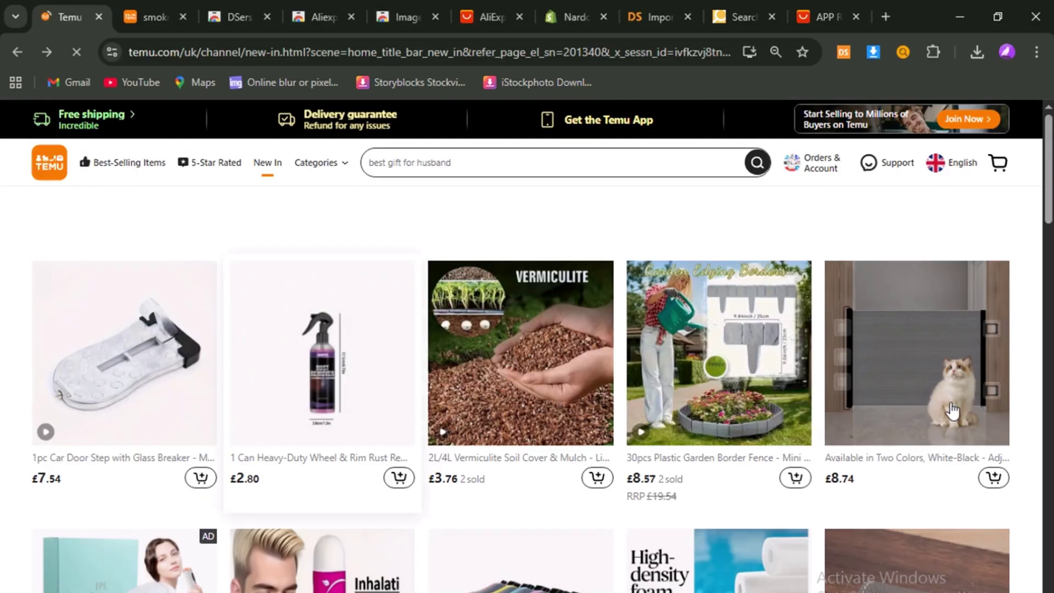
# Scroll down through more New In arrivals, then back up a little
pyautogui.scroll(-4, 952, 409)
pyautogui.scroll(-5, 409, 405)
pyautogui.scroll(-5, 734, 547)
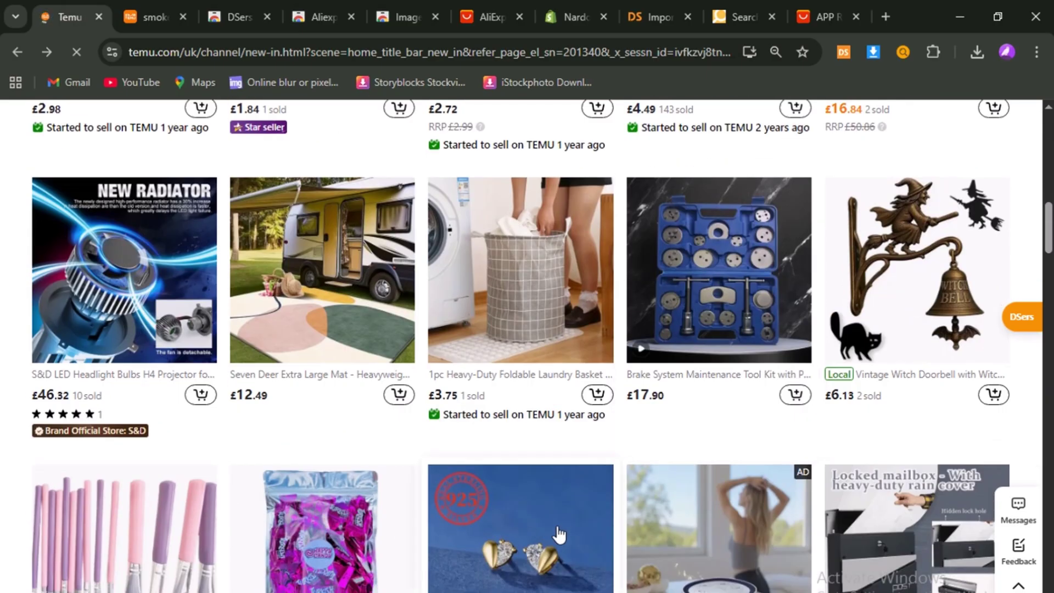
pyautogui.scroll(-6, 559, 534)
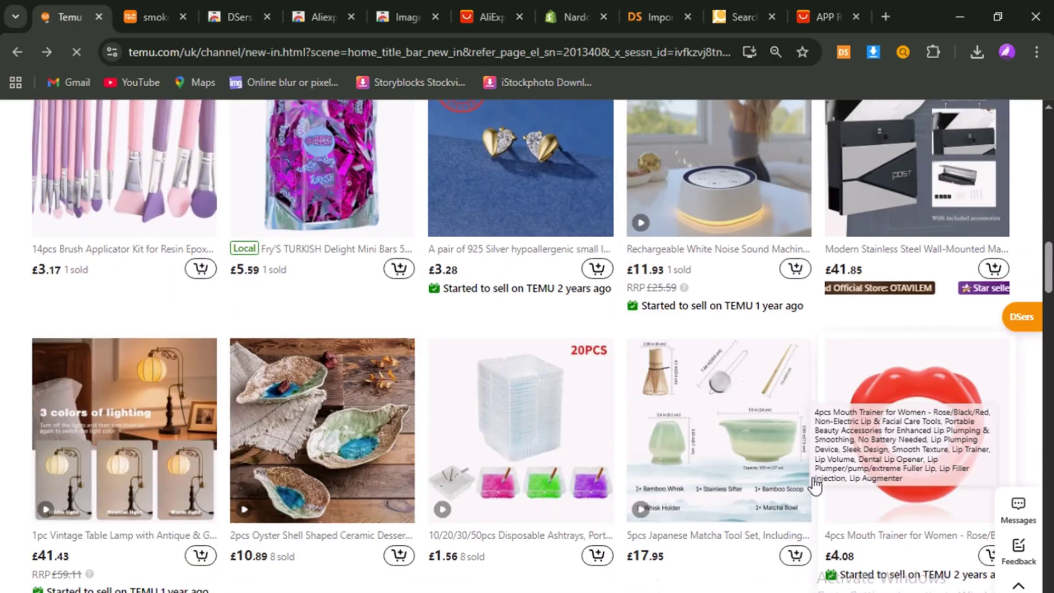
pyautogui.scroll(-3, 395, 471)
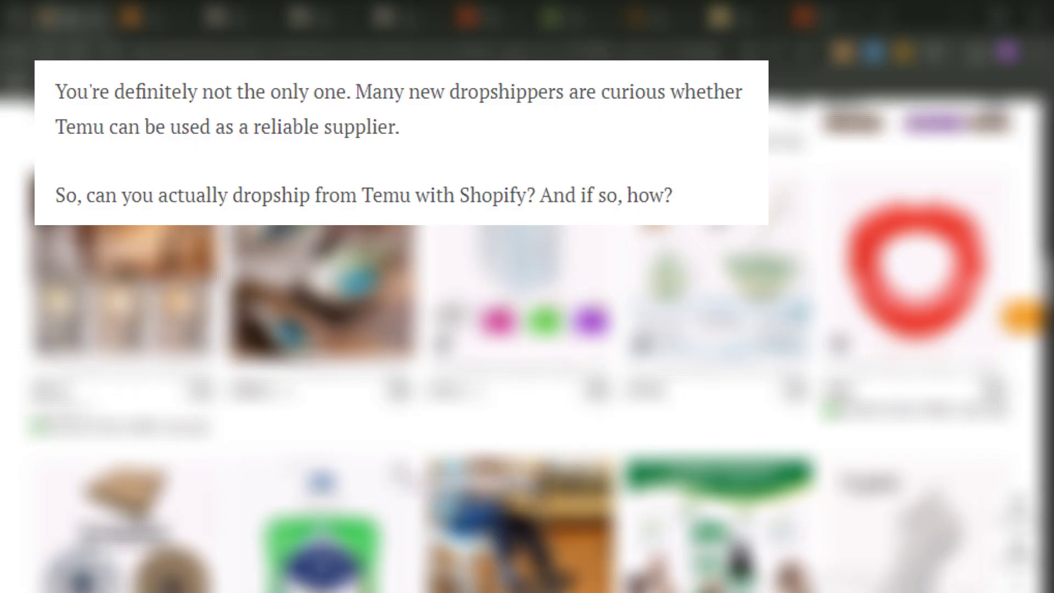
pyautogui.scroll(-3, 526, 329)
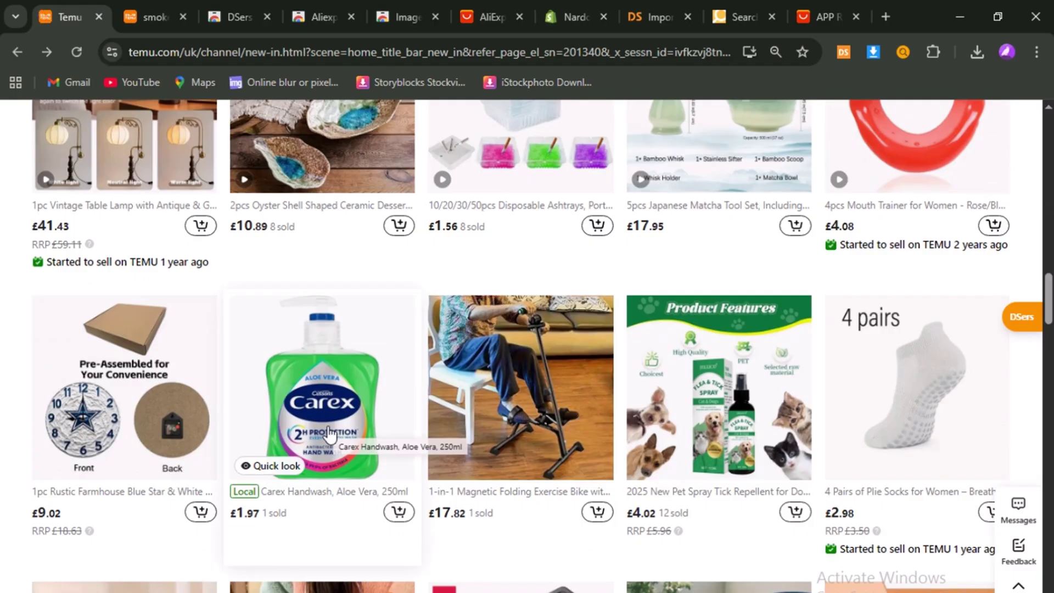
pyautogui.scroll(15, 375, 420)
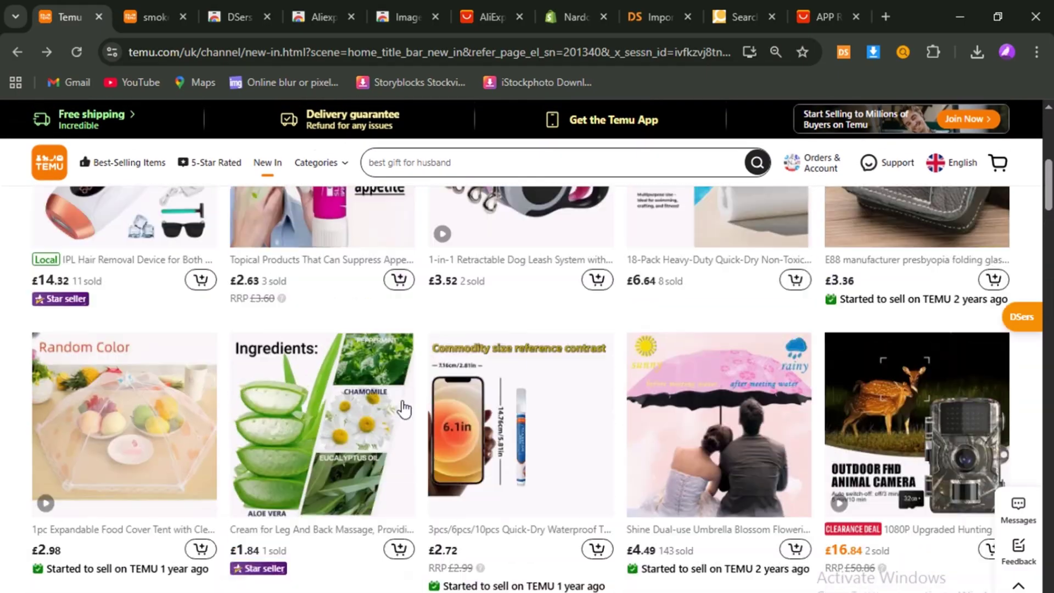
pyautogui.scroll(8, 404, 408)
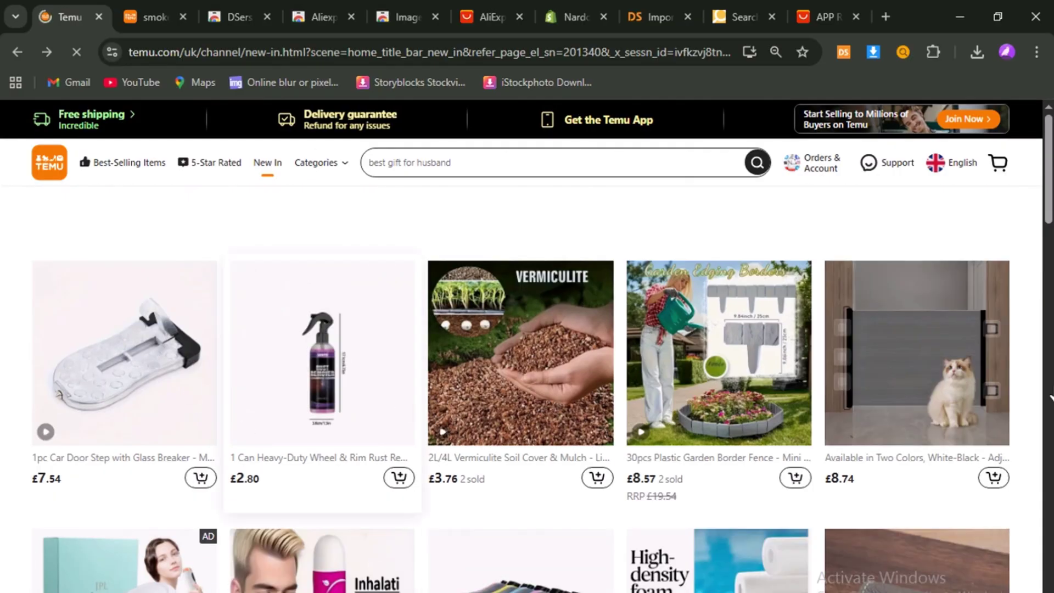
# Continue further down the New In grid before heading to Best-Selling Items
pyautogui.scroll(-4, 957, 406)
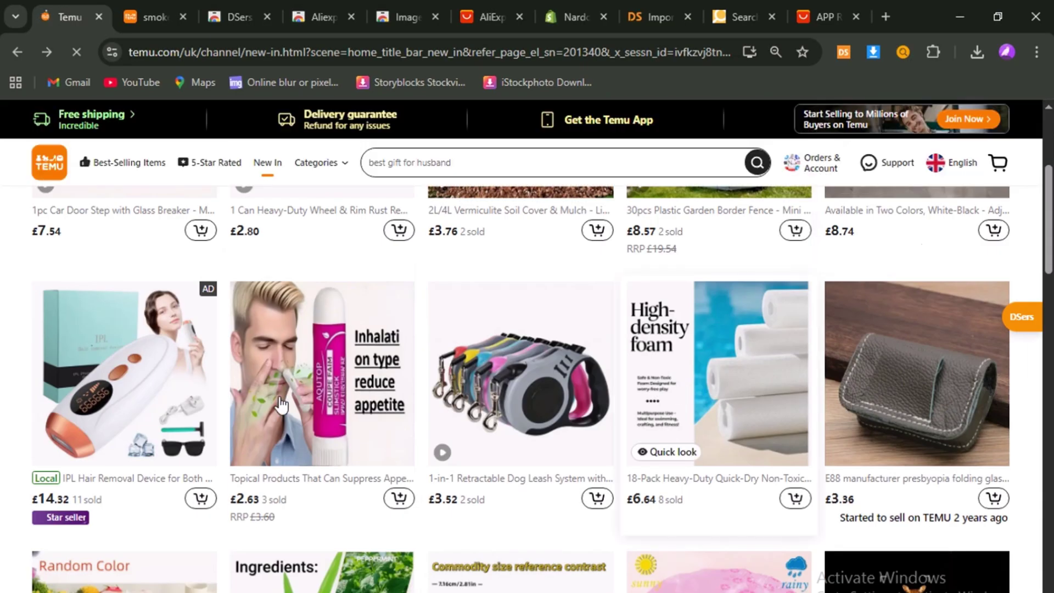
pyautogui.scroll(-3, 337, 417)
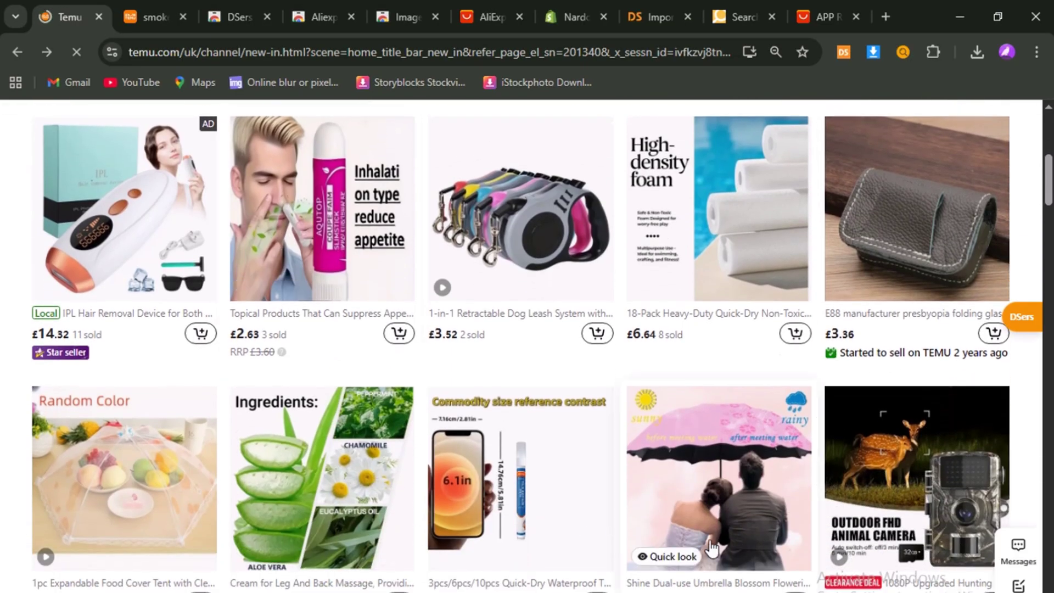
pyautogui.scroll(-7, 735, 548)
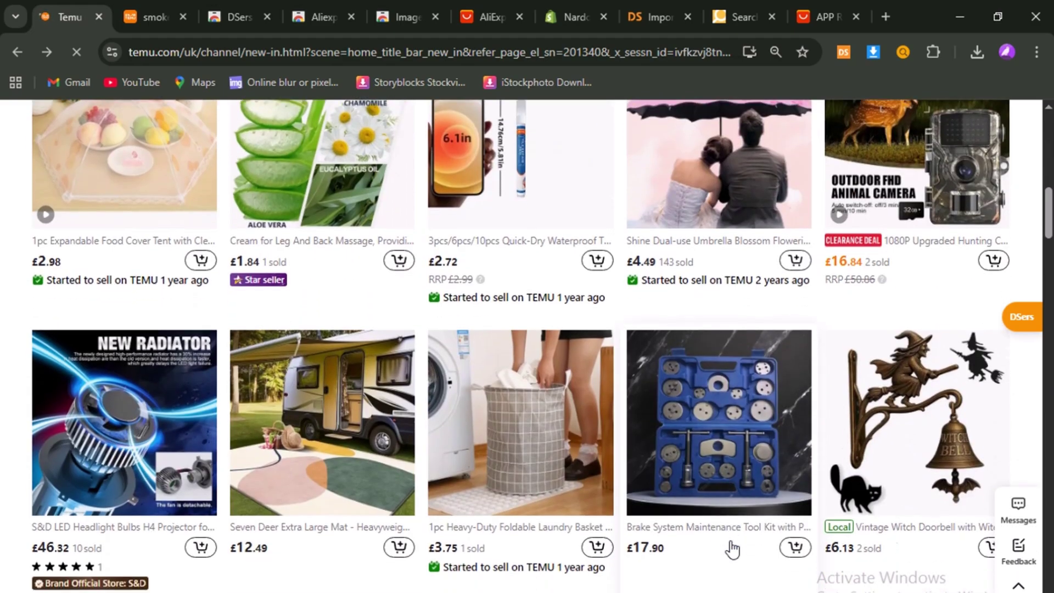
pyautogui.scroll(-2, 549, 521)
pyautogui.scroll(-8, 559, 534)
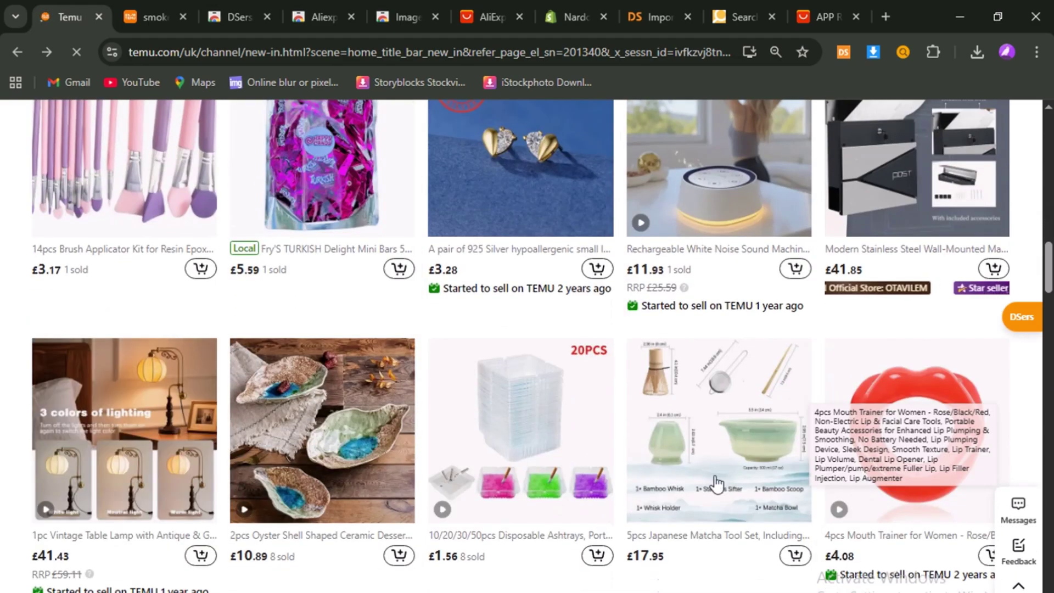
pyautogui.scroll(-3, 401, 472)
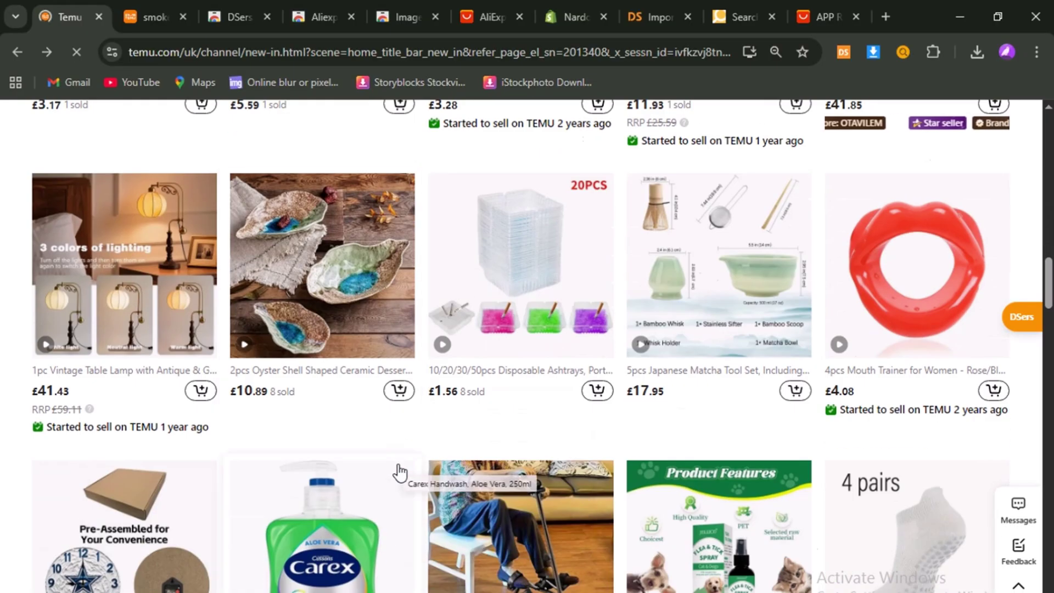
pyautogui.scroll(-3, 400, 472)
pyautogui.moveTo(666, 469)
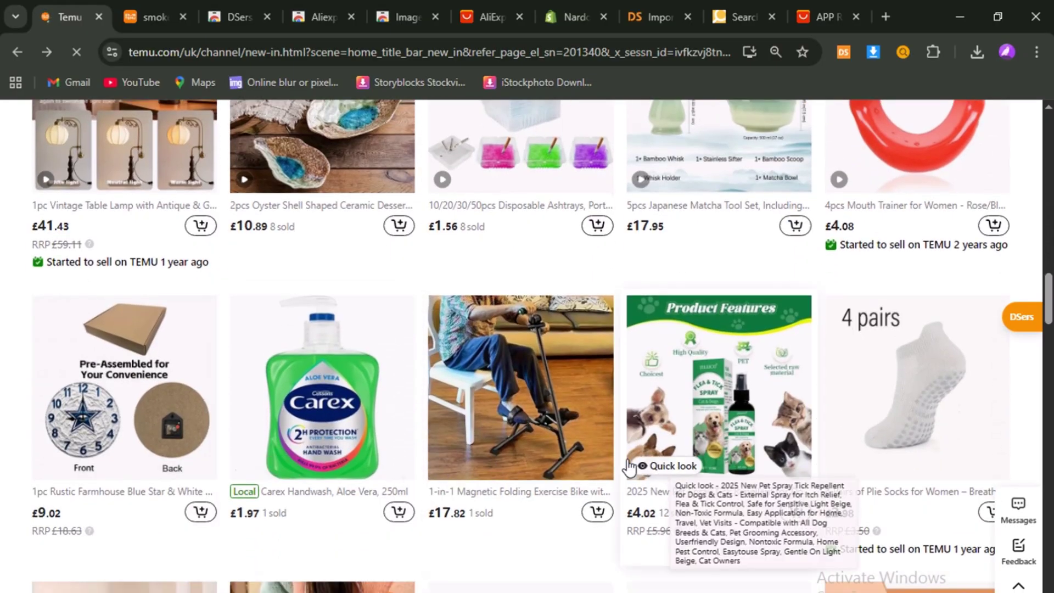
pyautogui.moveTo(330, 434)
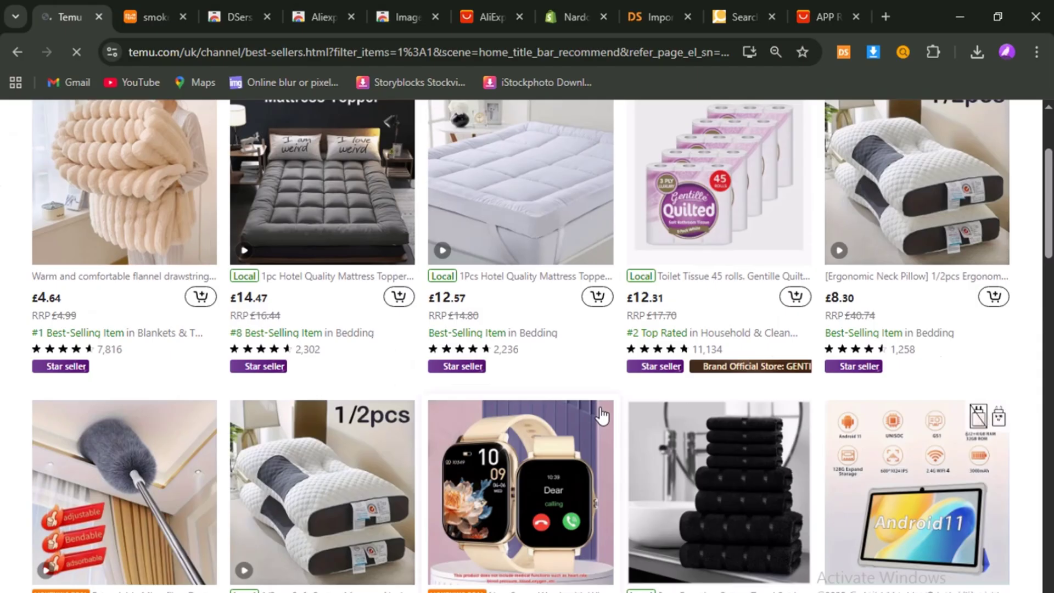
# Scroll down through Temu's best-selling products and partway back up
pyautogui.scroll(-3, 602, 416)
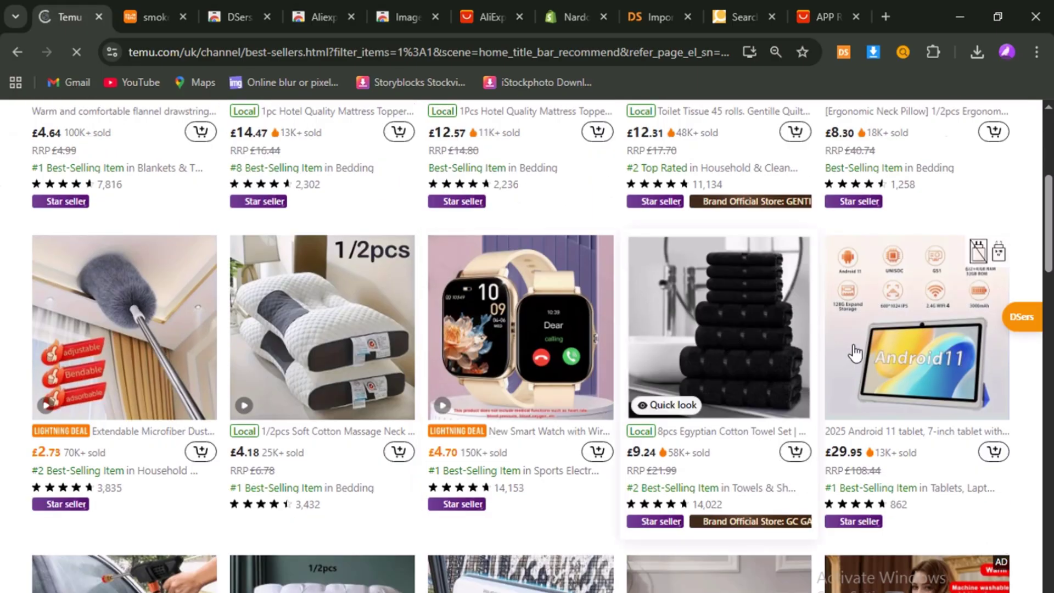
pyautogui.scroll(-4, 854, 375)
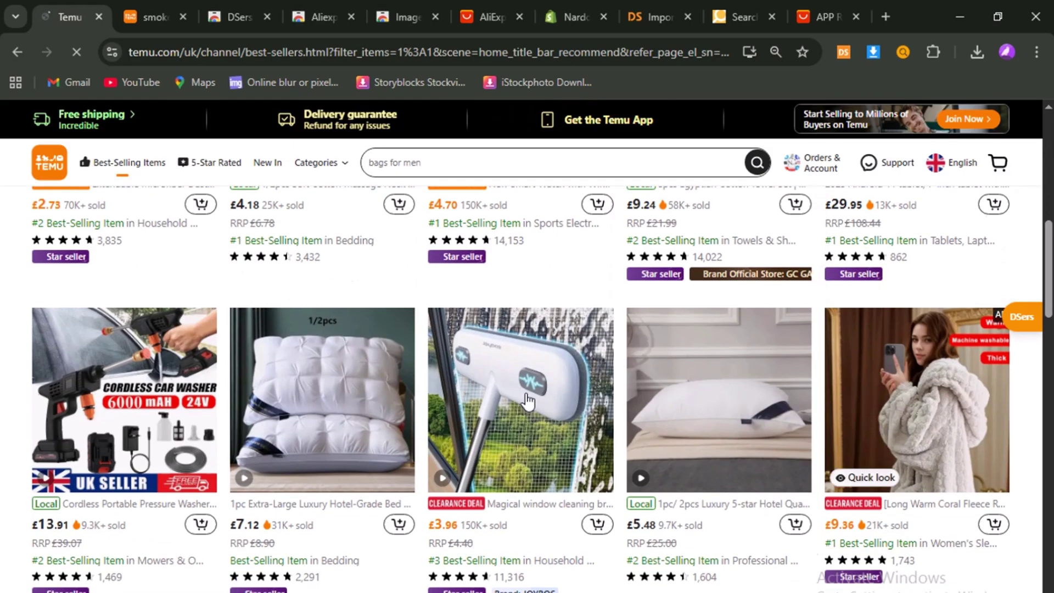
pyautogui.scroll(-4, 165, 398)
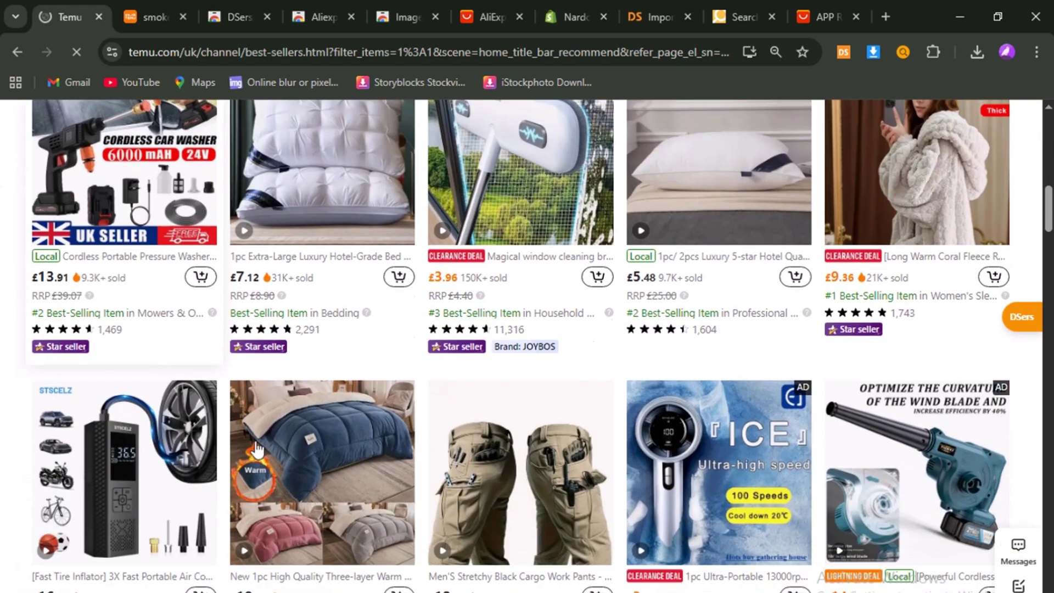
pyautogui.scroll(-5, 744, 470)
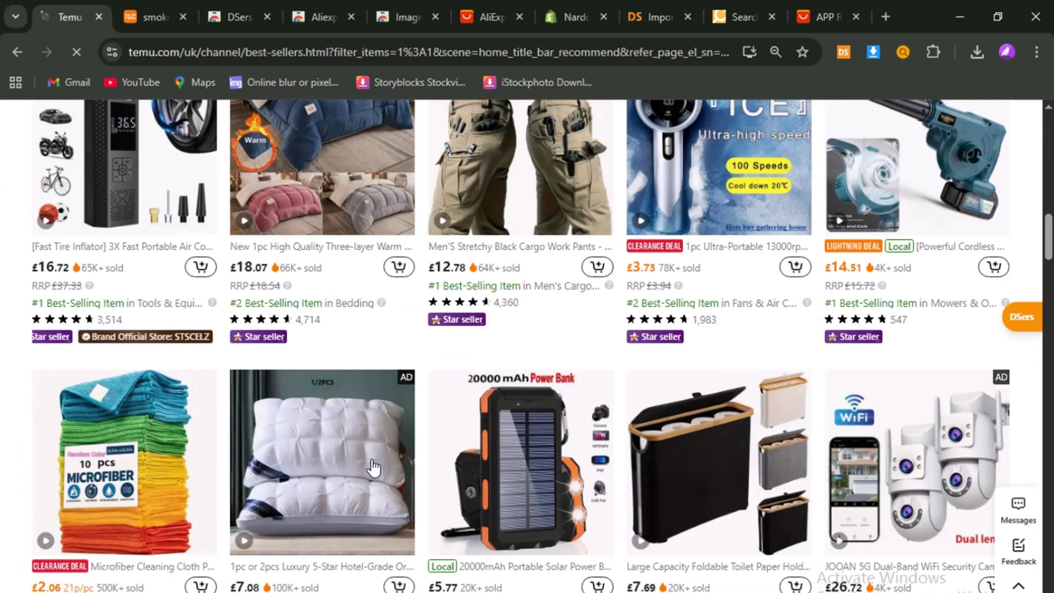
pyautogui.scroll(-10, 339, 455)
pyautogui.scroll(-5, 350, 455)
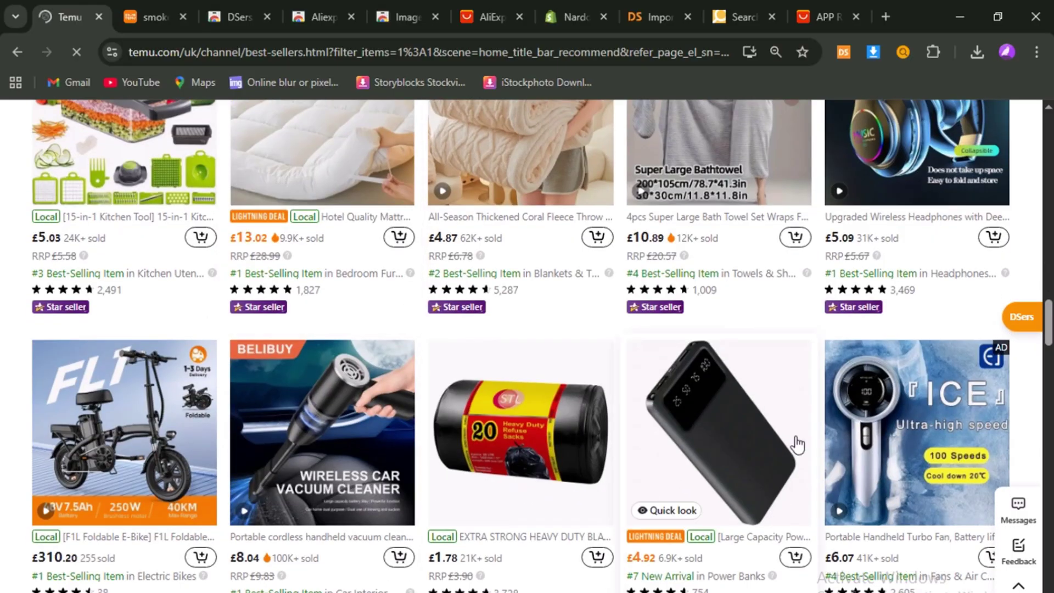
pyautogui.scroll(-4, 797, 445)
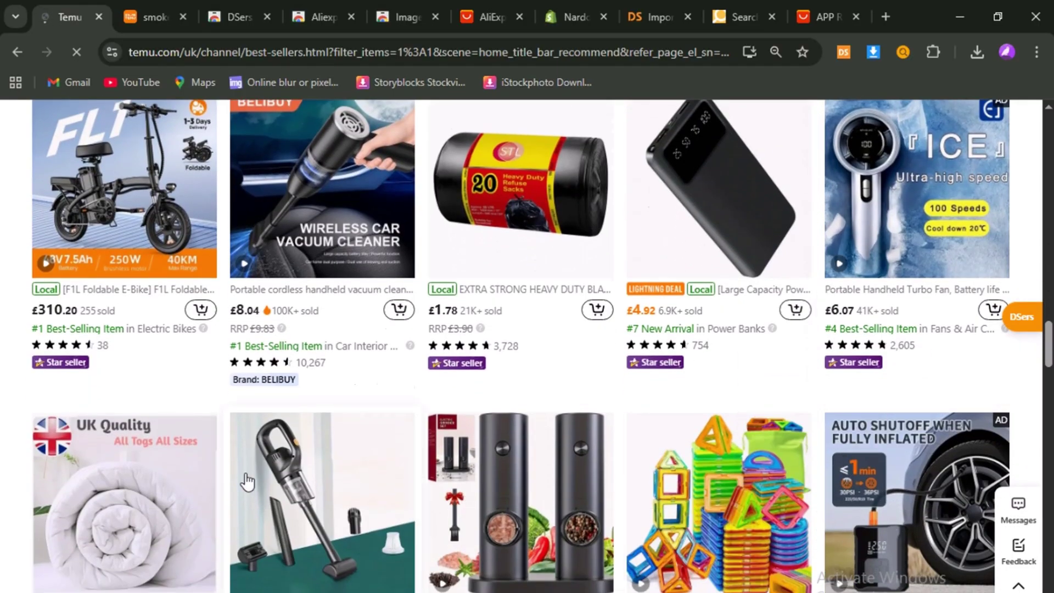
pyautogui.scroll(-1, 216, 479)
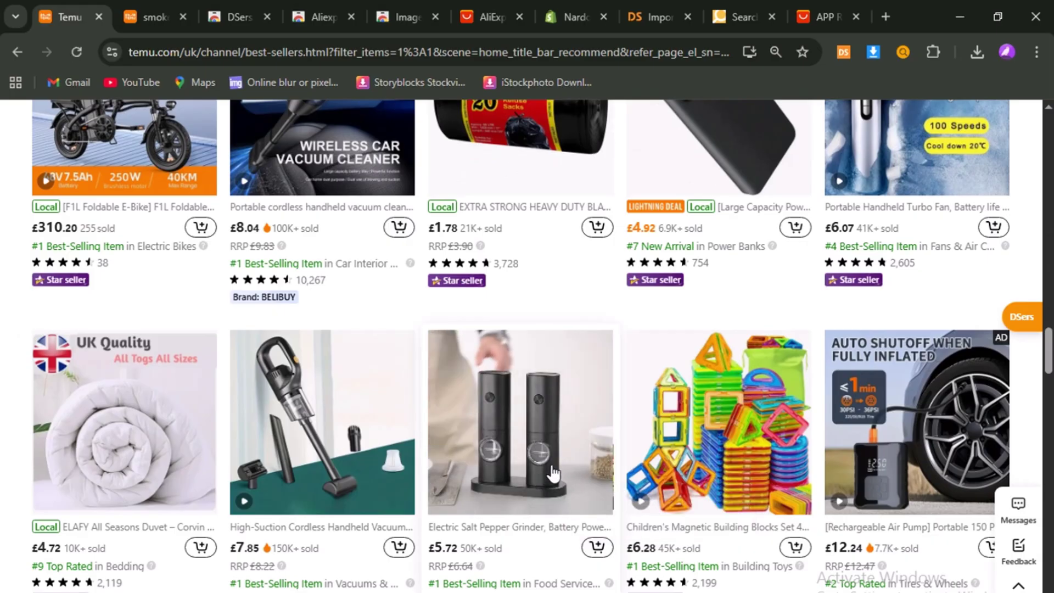
pyautogui.scroll(-2, 552, 471)
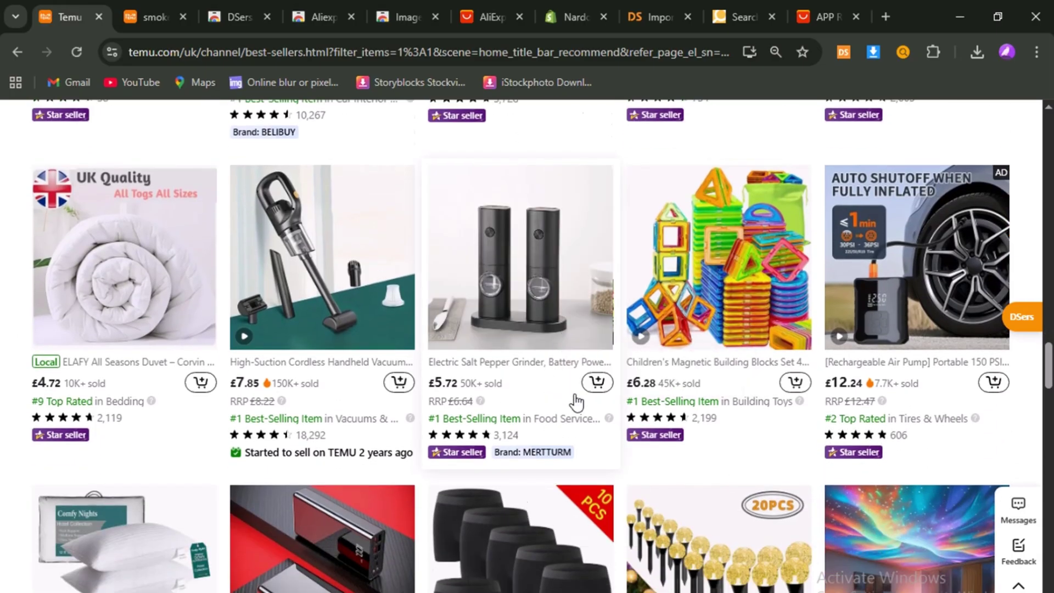
pyautogui.scroll(-6, 544, 356)
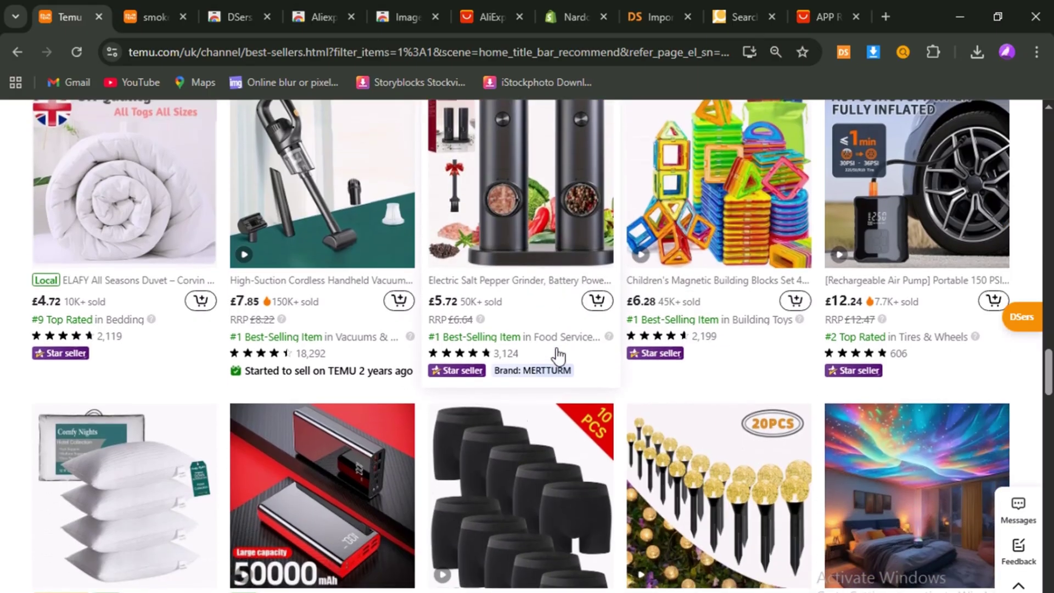
pyautogui.scroll(-3, 558, 356)
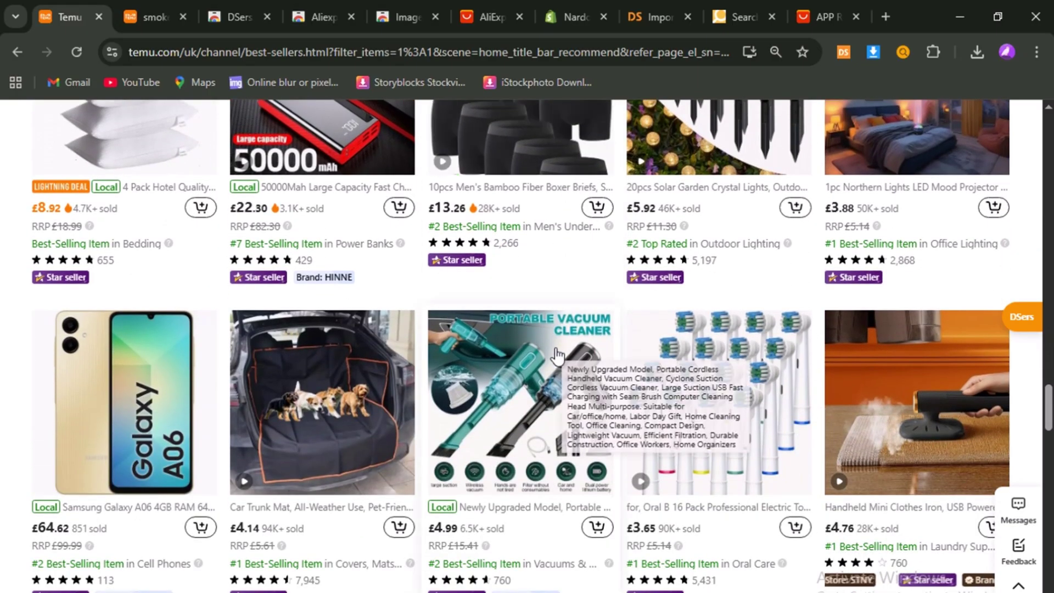
pyautogui.scroll(3, 566, 384)
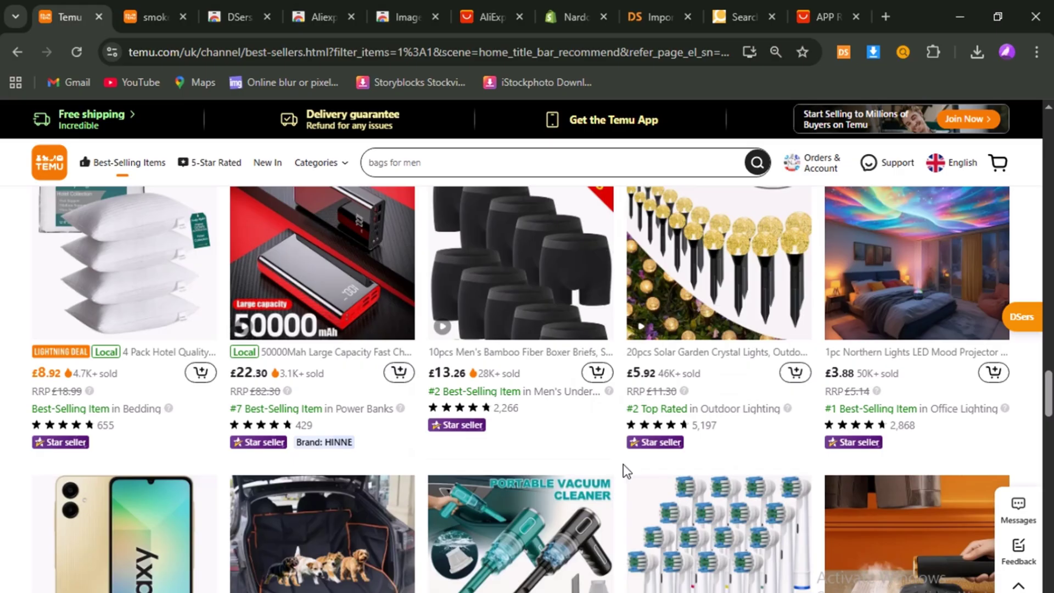
pyautogui.scroll(15, 624, 467)
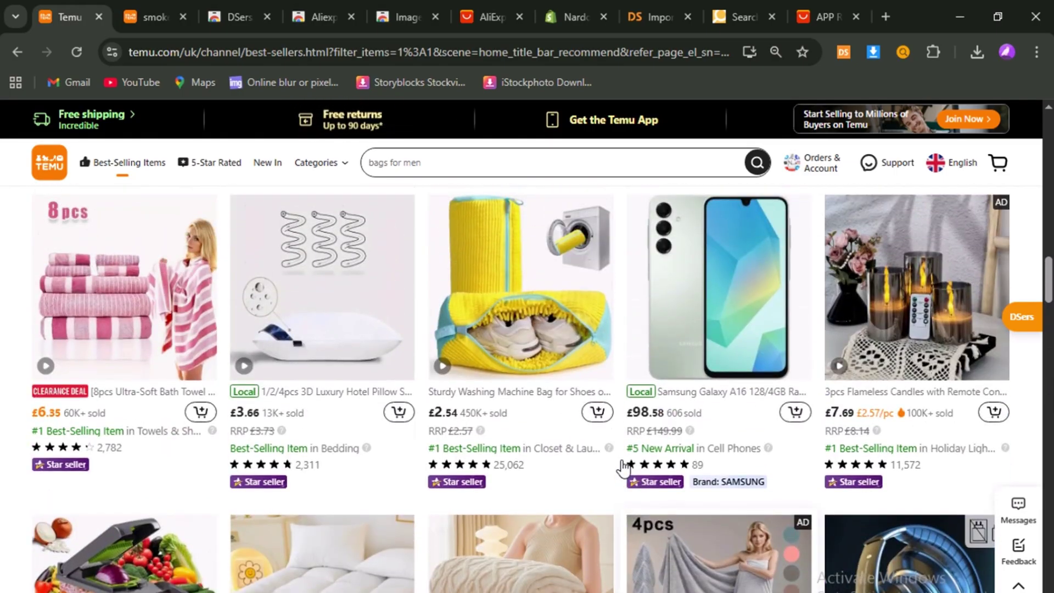
pyautogui.scroll(10, 624, 468)
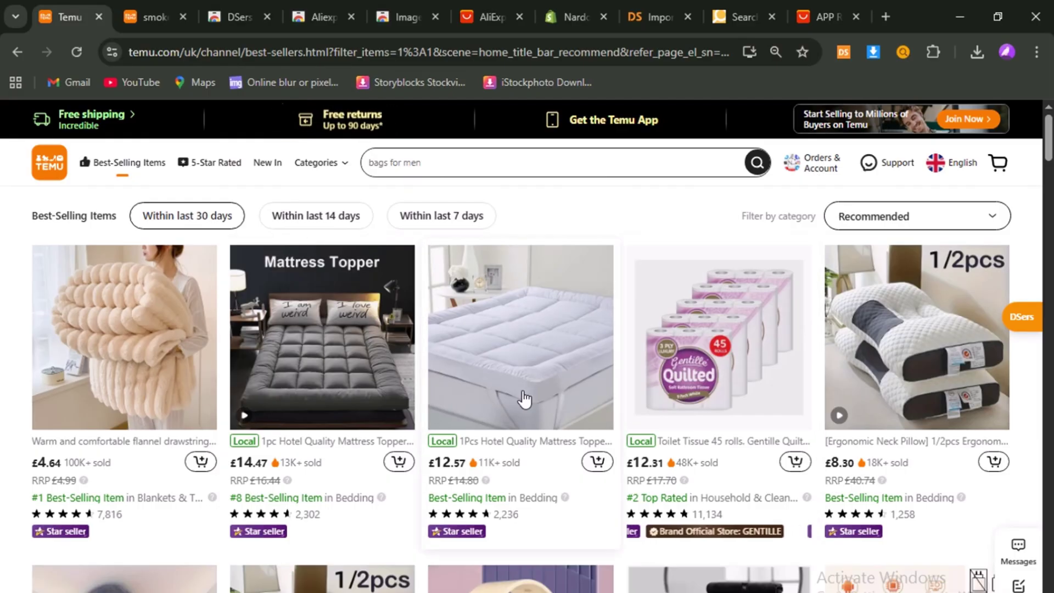
# Browse further down the best-sellers, then switch to the Shopify store admin home
pyautogui.scroll(-10, 564, 389)
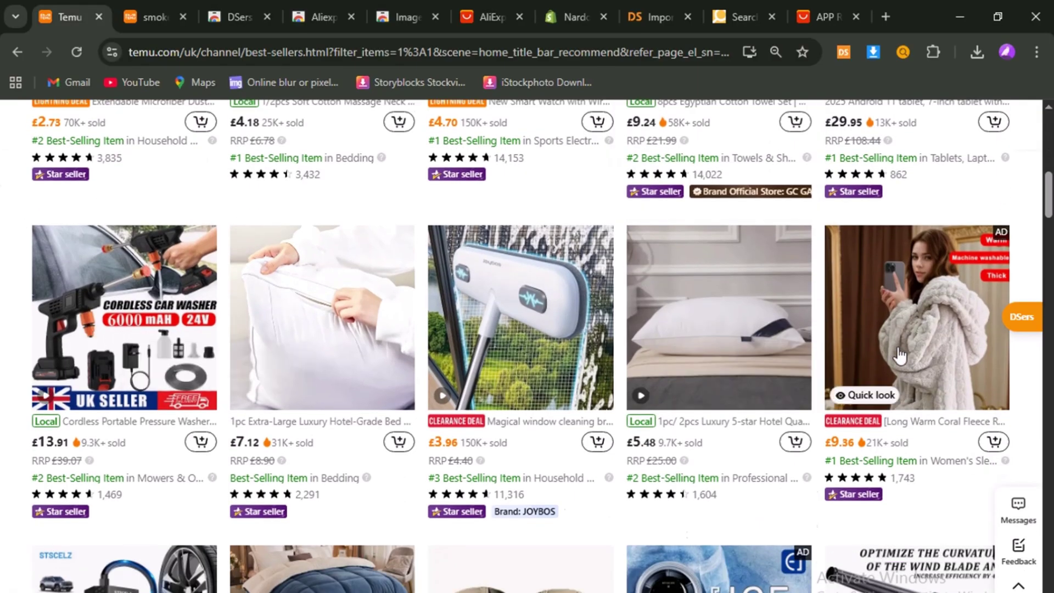
pyautogui.scroll(-5, 340, 384)
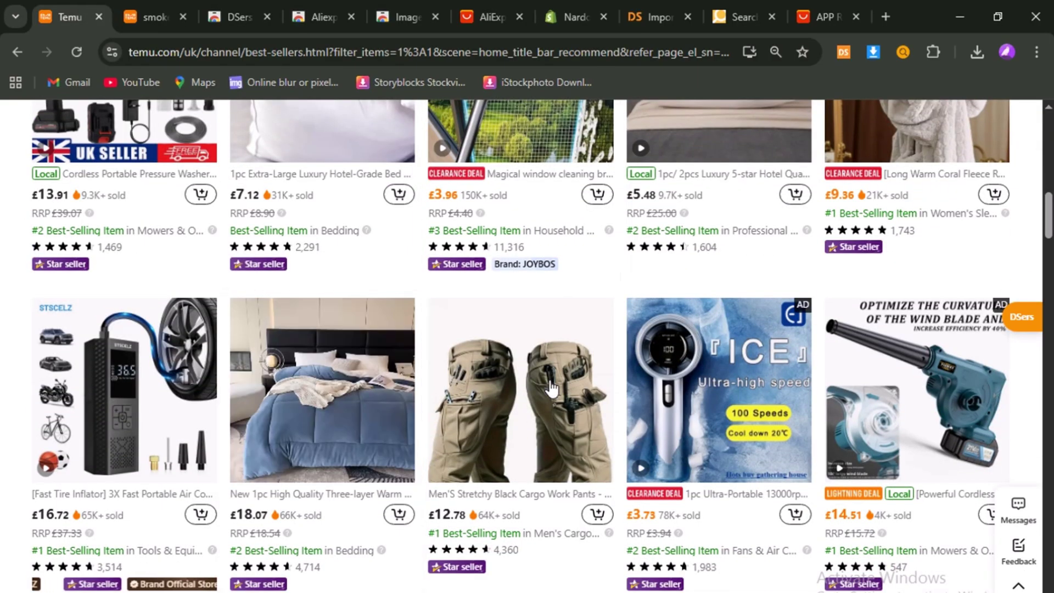
pyautogui.scroll(-10, 549, 388)
pyautogui.scroll(-15, 552, 388)
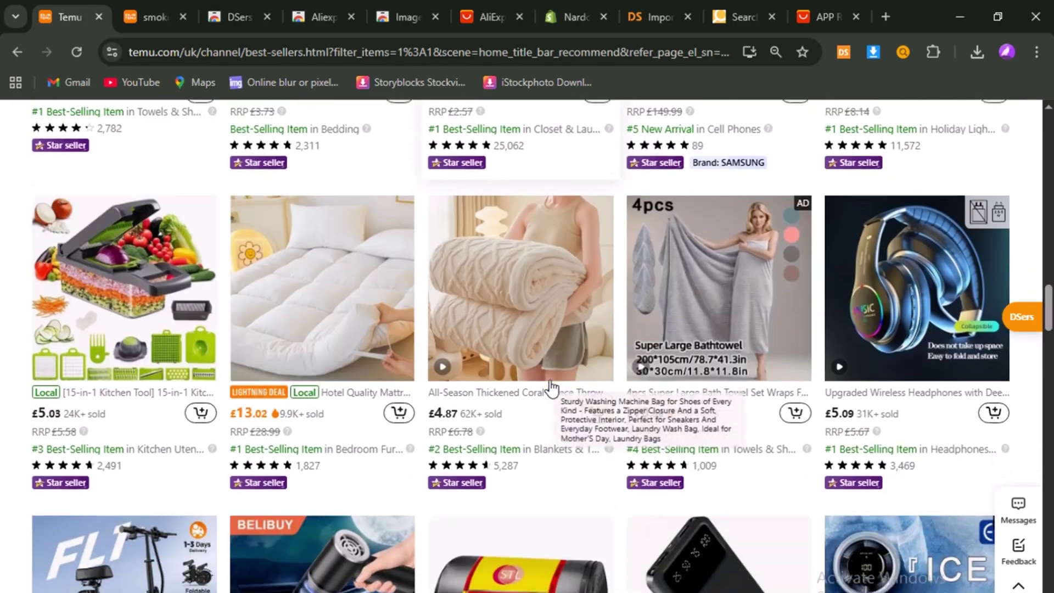
pyautogui.scroll(-7, 551, 388)
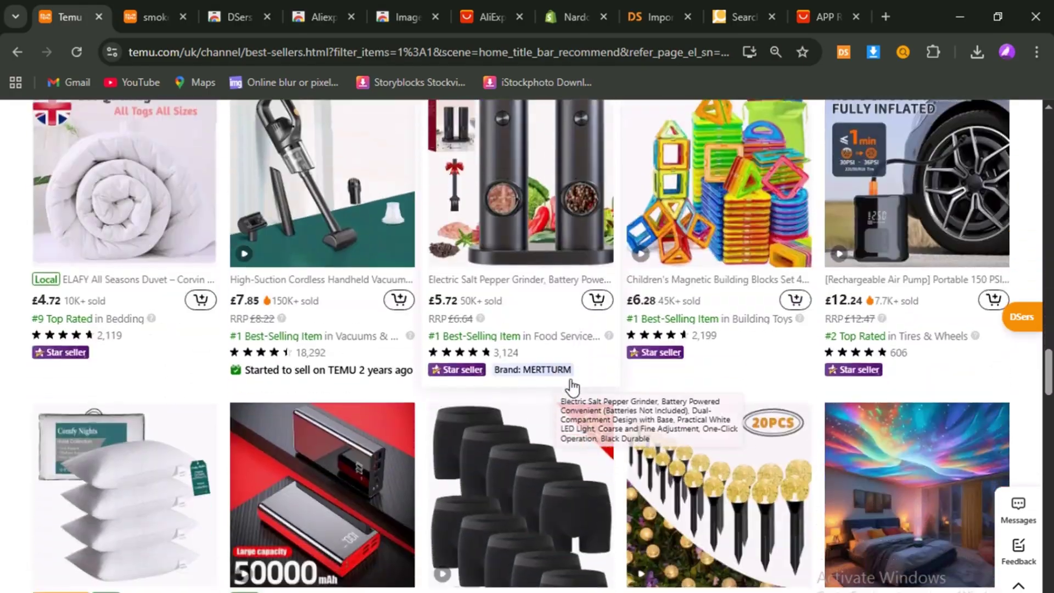
pyautogui.click(565, 14)
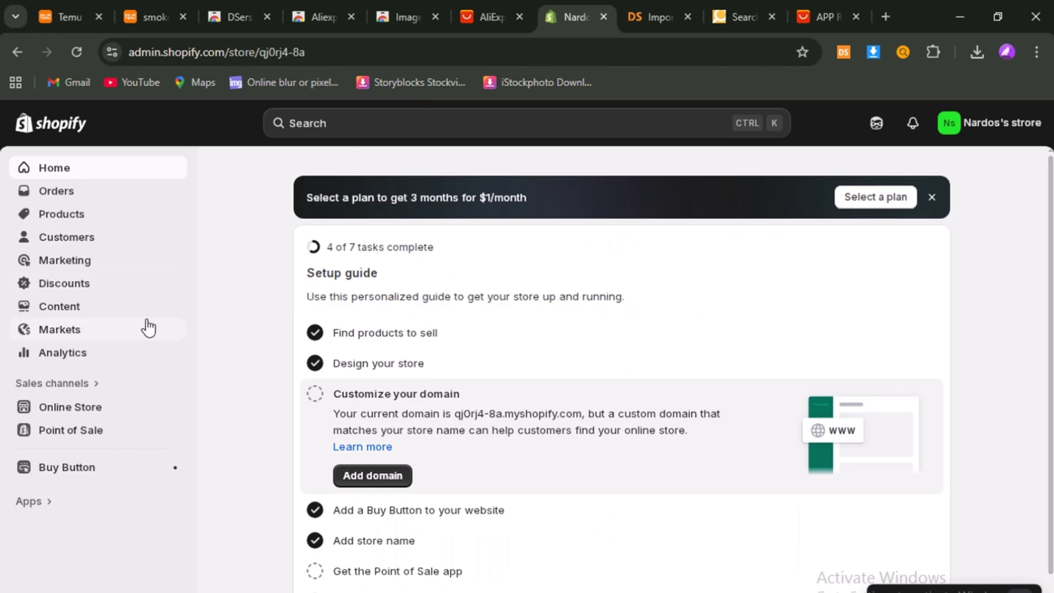
# Look over the Shopify setup guide showing 4 of 7 tasks complete
pyautogui.scroll(-1, 429, 357)
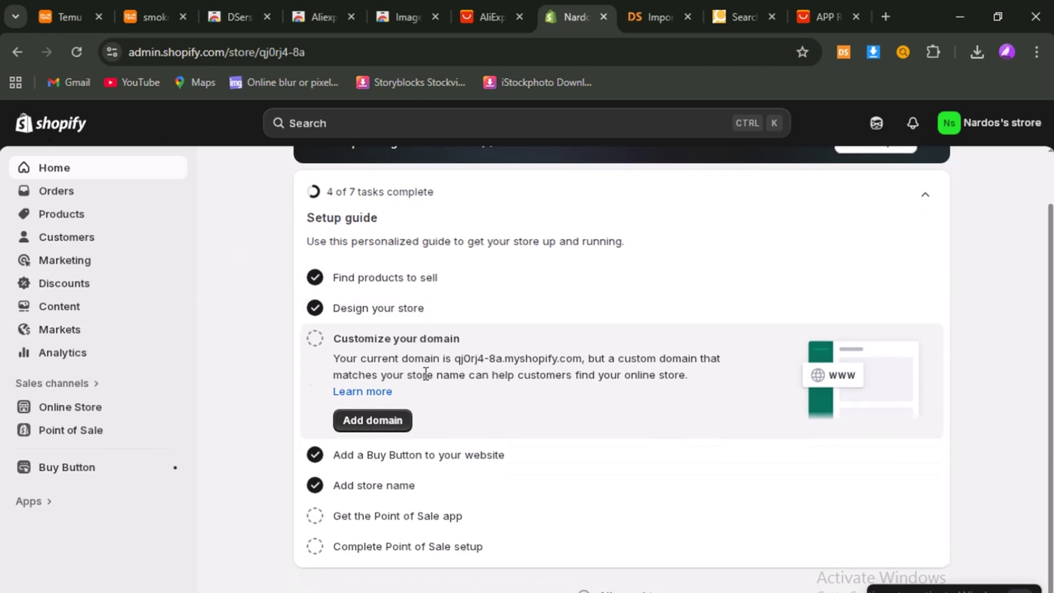
pyautogui.scroll(1, 545, 581)
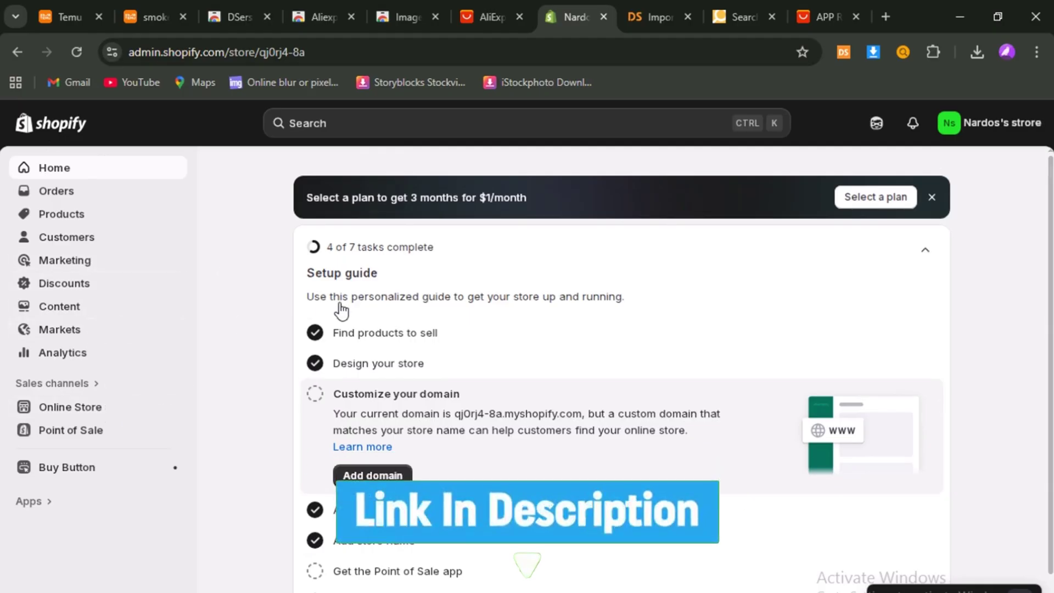
pyautogui.scroll(-1, 341, 311)
pyautogui.scroll(1, 340, 311)
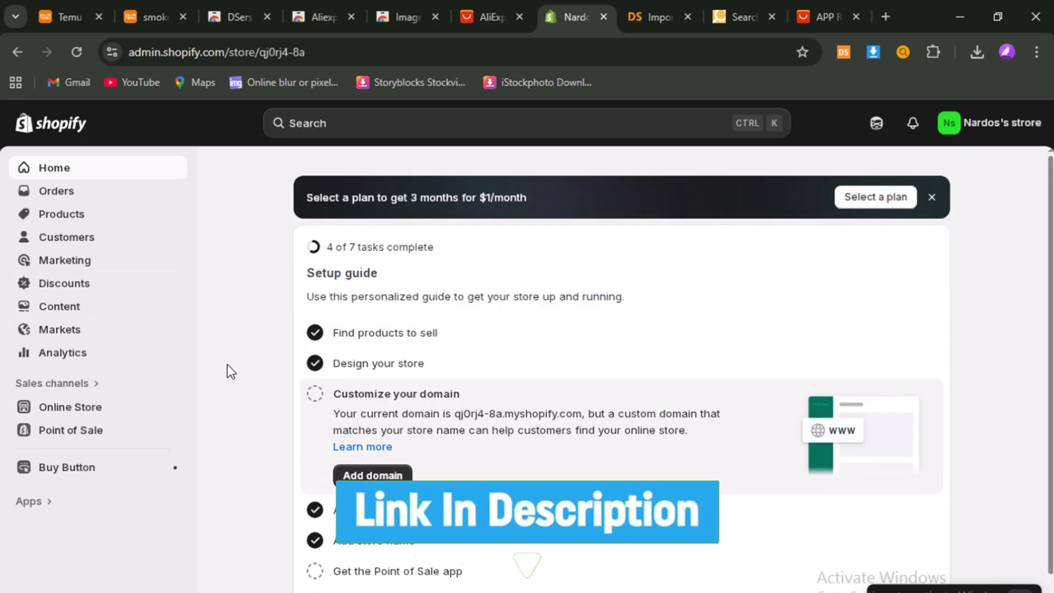
# Return to the Temu best-sellers tab and scroll through it again
pyautogui.click(80, 2)
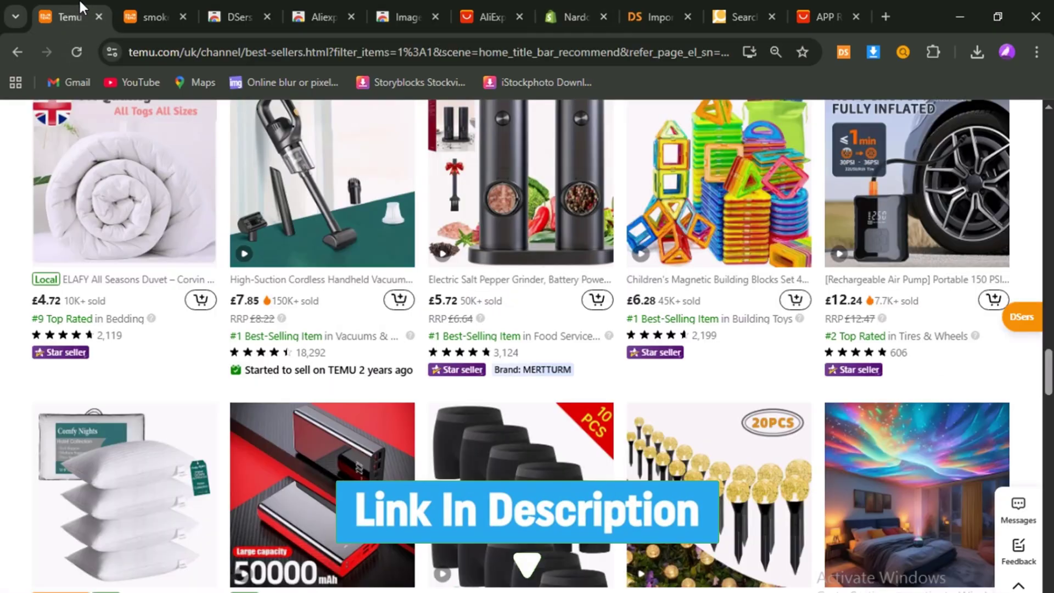
pyautogui.scroll(-10, 335, 284)
pyautogui.scroll(15, 336, 284)
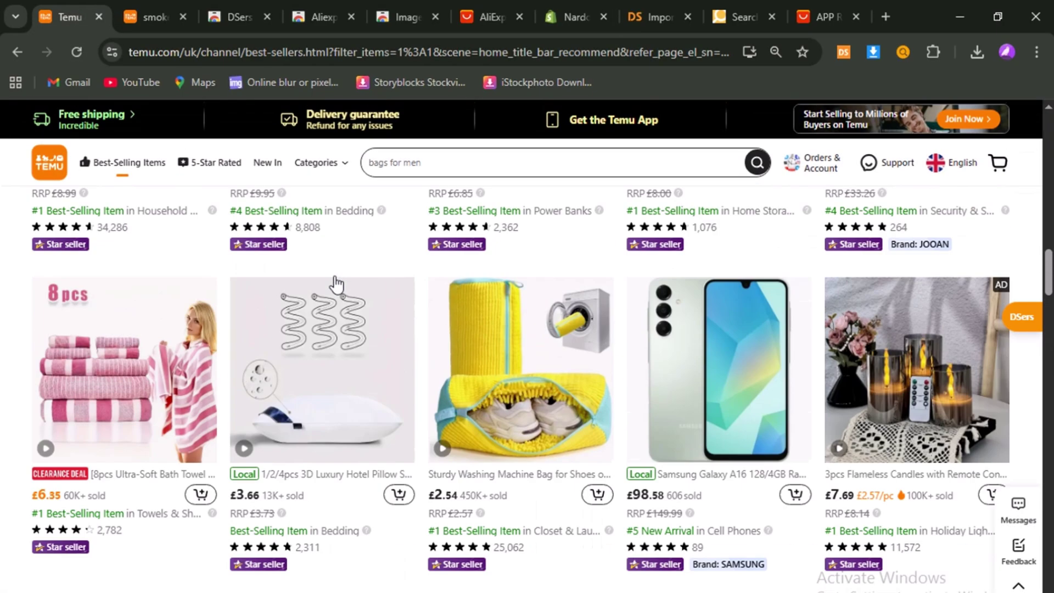
pyautogui.scroll(2, 339, 281)
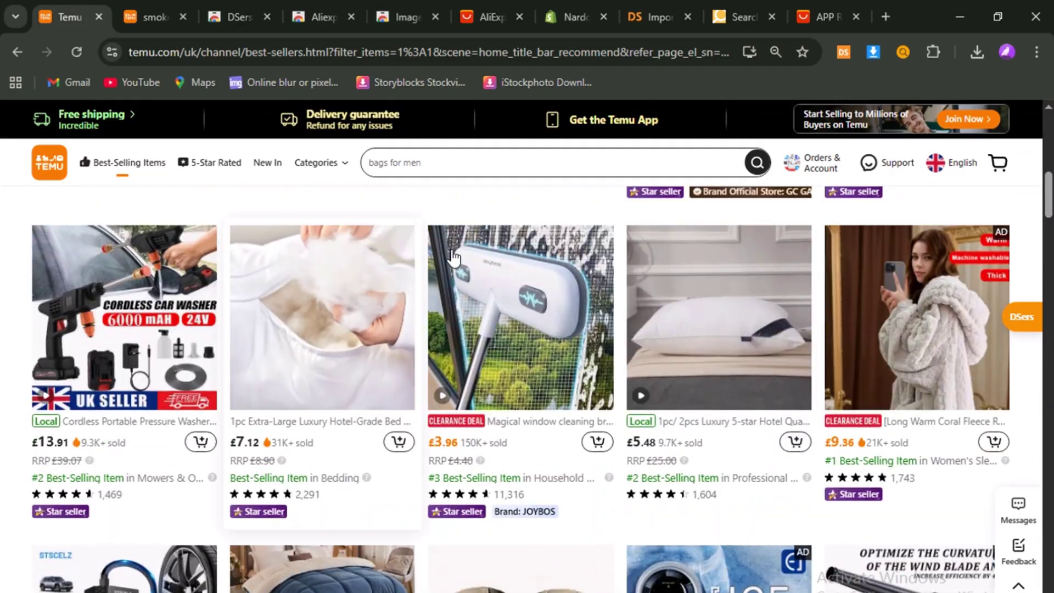
pyautogui.click(395, 19)
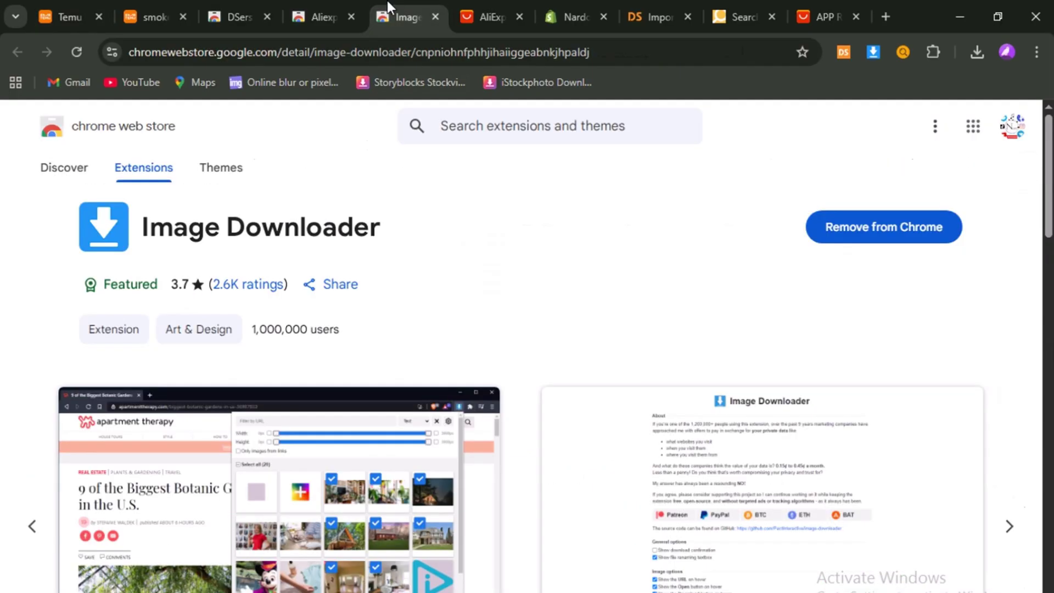
pyautogui.moveTo(144, 235); pyautogui.dragTo(351, 229)
pyautogui.click(357, 229)
pyautogui.tripleClick(334, 232)
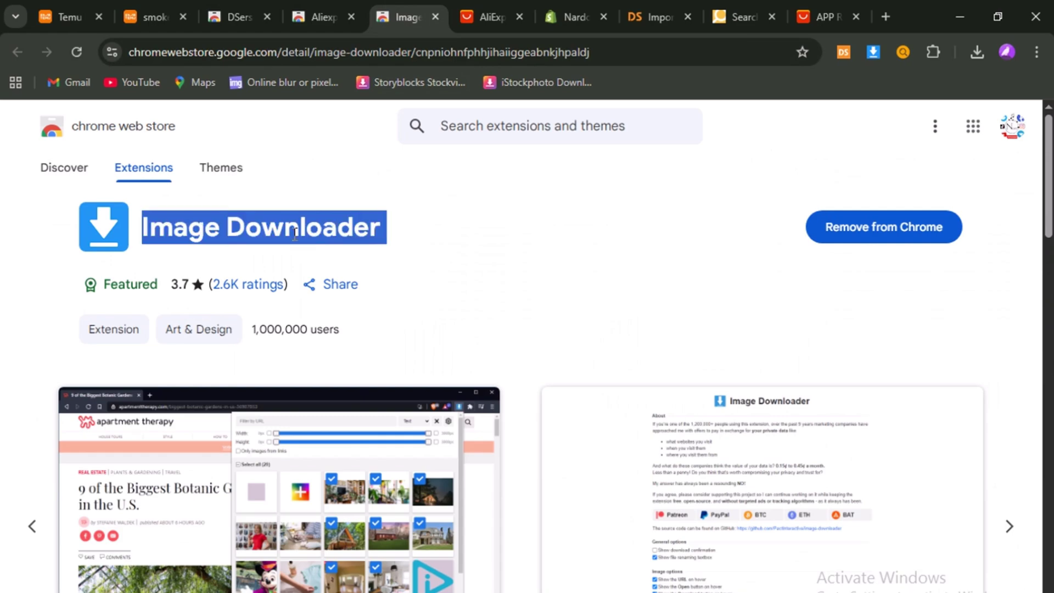
pyautogui.click(334, 232)
pyautogui.scroll(-3, 311, 248)
pyautogui.click(34, 364)
pyautogui.click(34, 364)
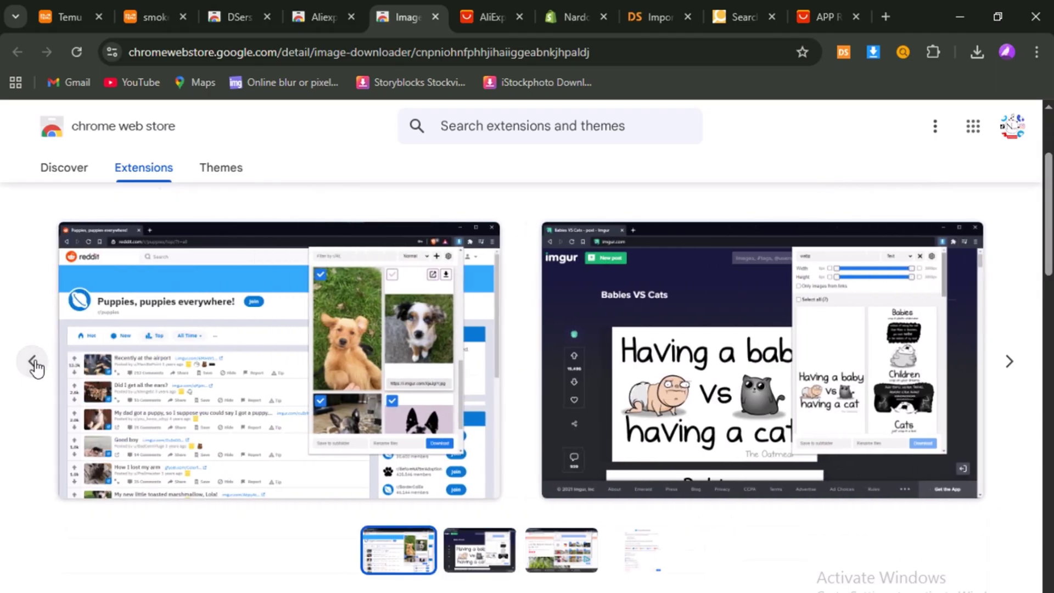
pyautogui.click(34, 364)
pyautogui.click(34, 364)
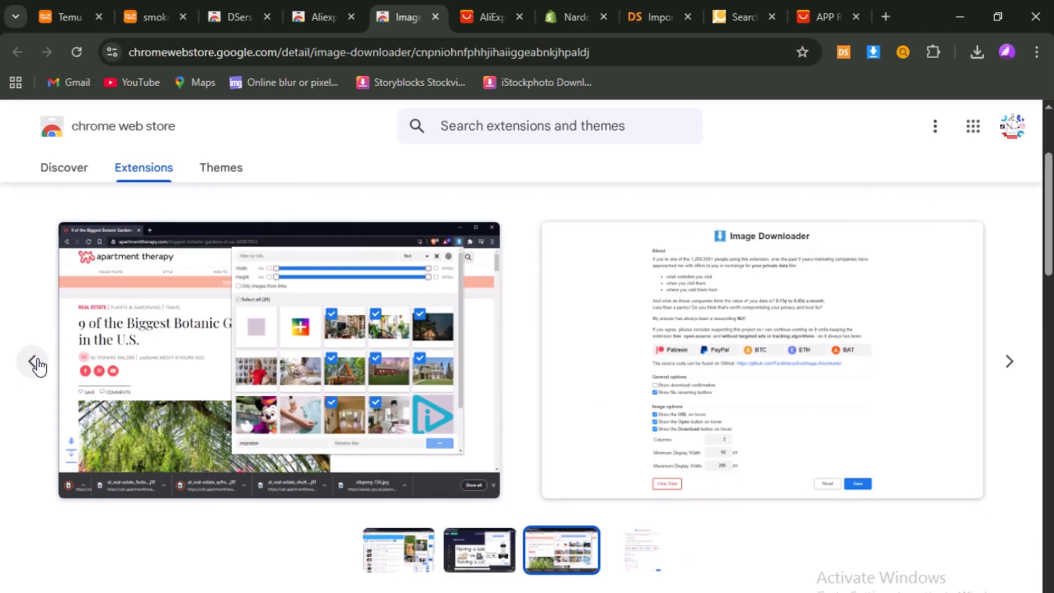
pyautogui.scroll(3, 24, 287)
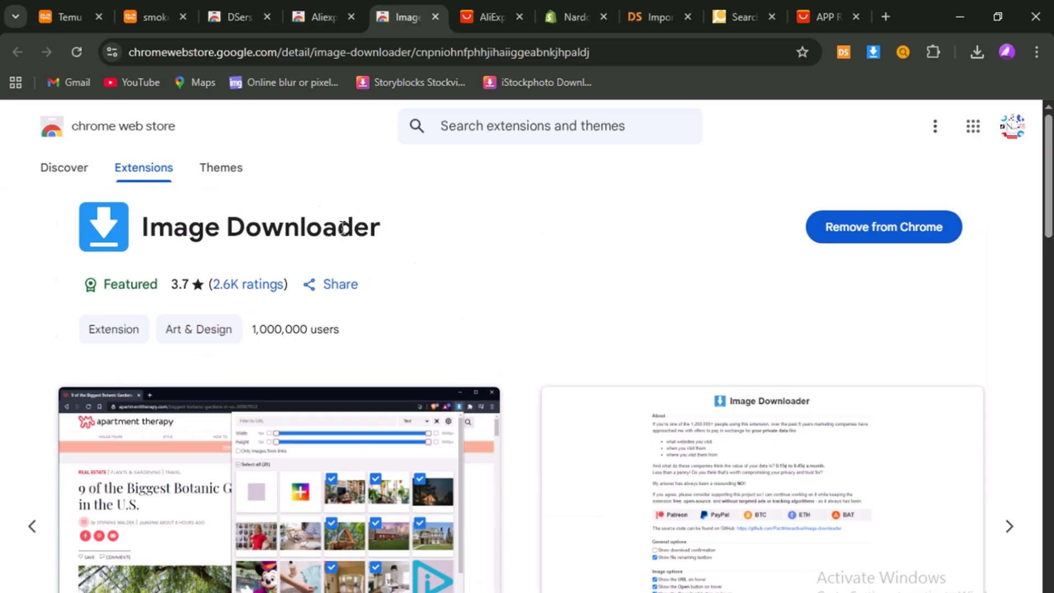
# View the Aliexpress Search by image extension page and step back through its screenshots
pyautogui.click(318, 15)
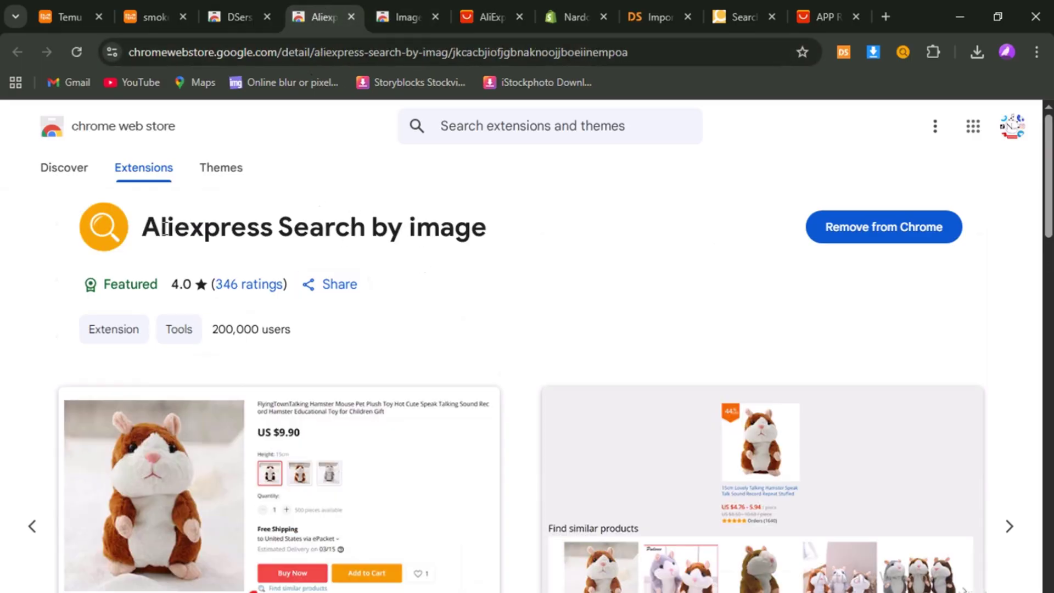
pyautogui.moveTo(143, 228); pyautogui.dragTo(439, 240)
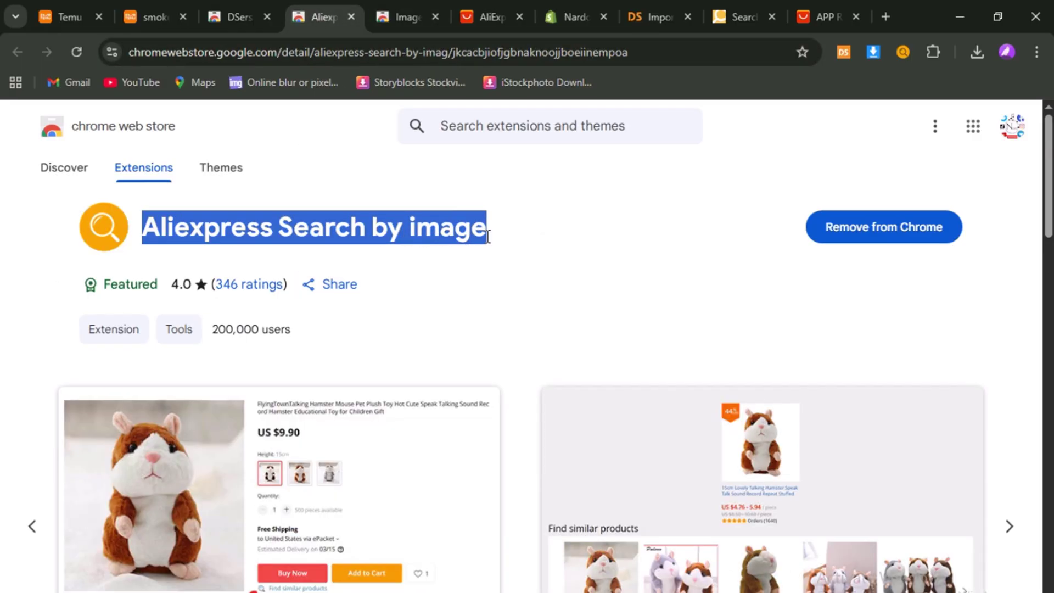
pyautogui.click(420, 229)
pyautogui.scroll(-3, 441, 297)
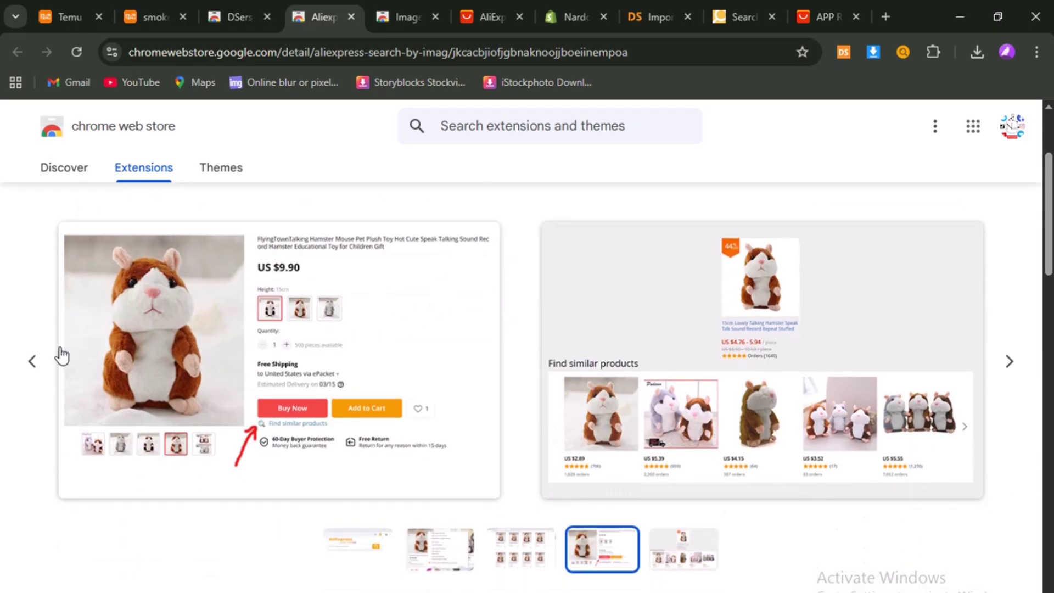
pyautogui.click(42, 365)
pyautogui.click(44, 372)
pyautogui.click(44, 372)
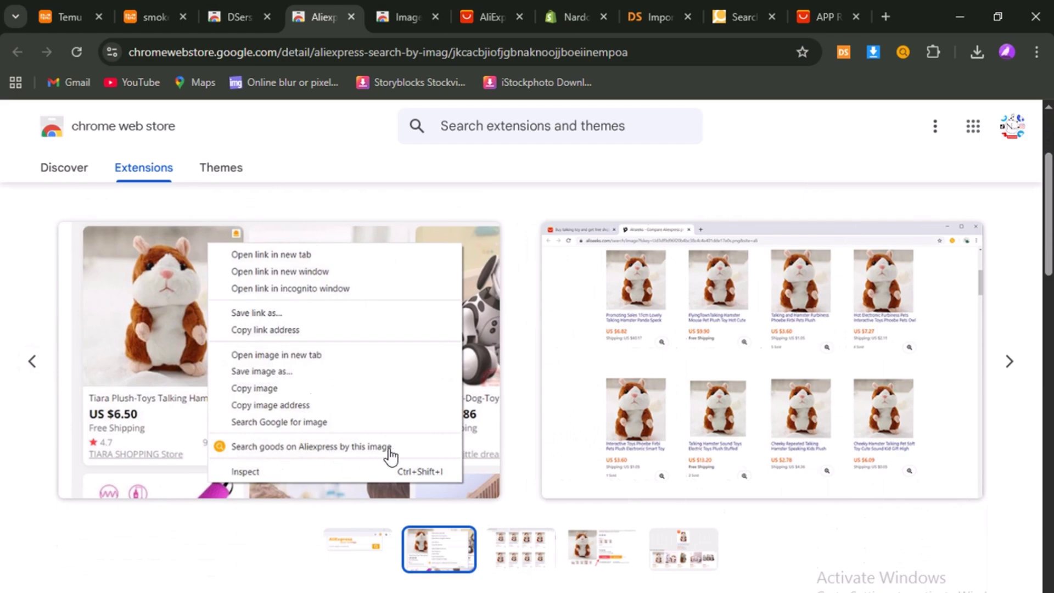
# Page forward to the hamster search results screenshot, then return to Temu's best-sellers
pyautogui.click(1020, 370)
pyautogui.click(1016, 370)
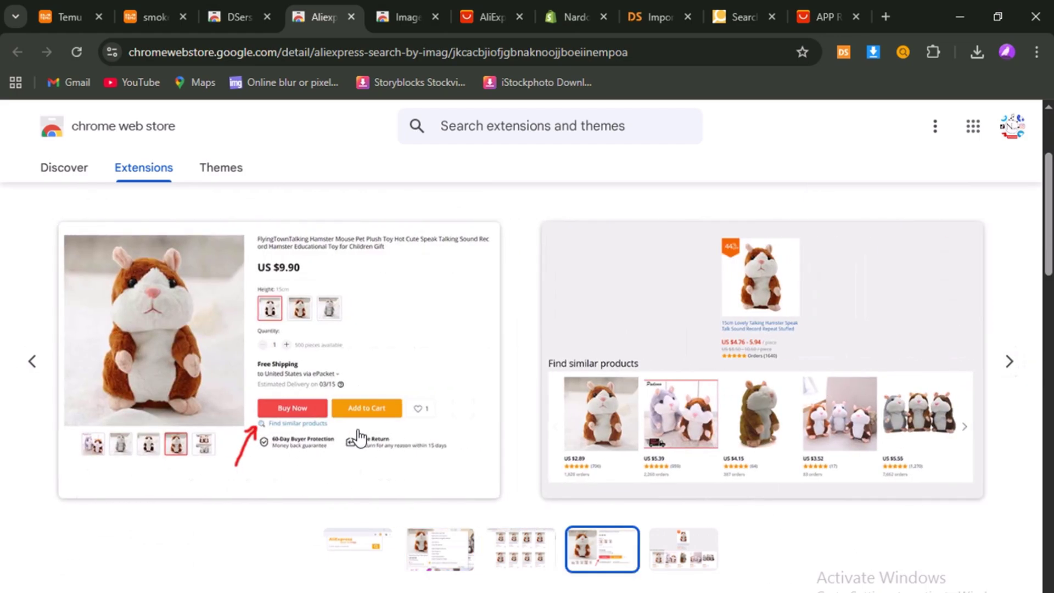
pyautogui.scroll(2, 352, 420)
pyautogui.click(1009, 444)
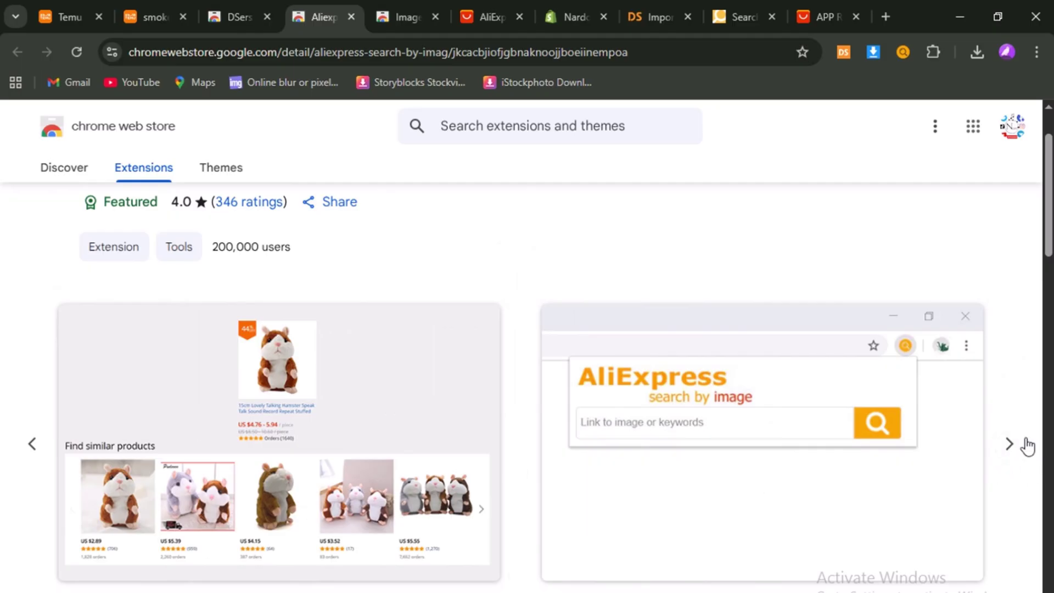
pyautogui.click(1008, 445)
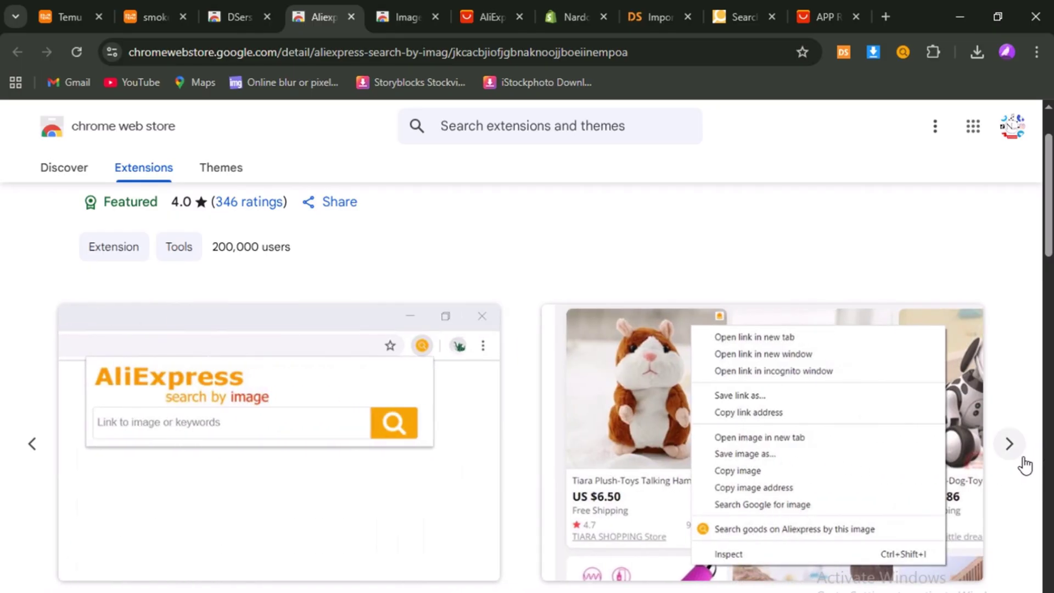
pyautogui.click(1009, 446)
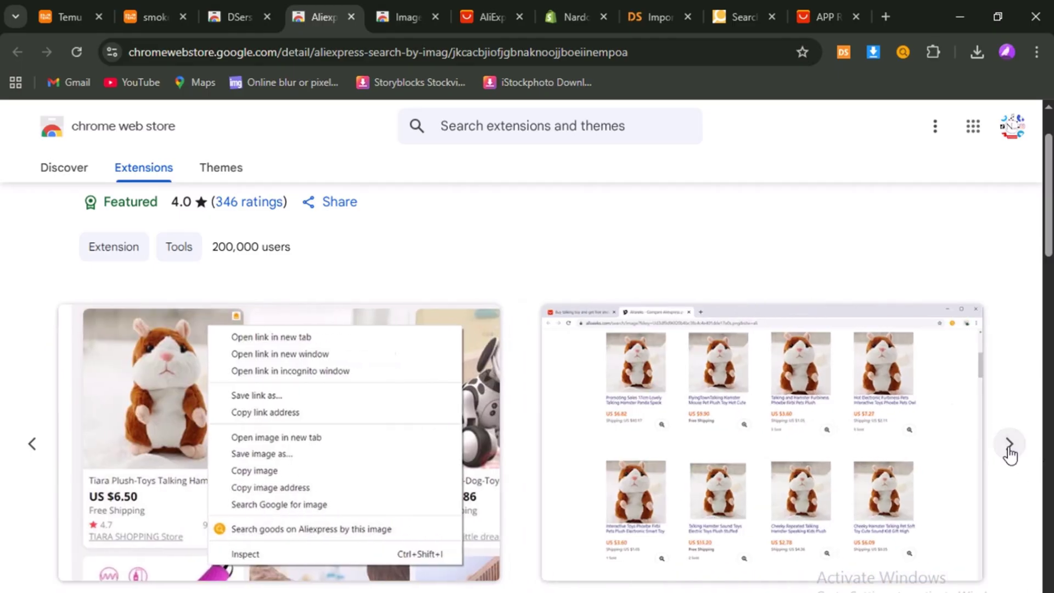
pyautogui.click(48, 12)
pyautogui.scroll(10, 351, 372)
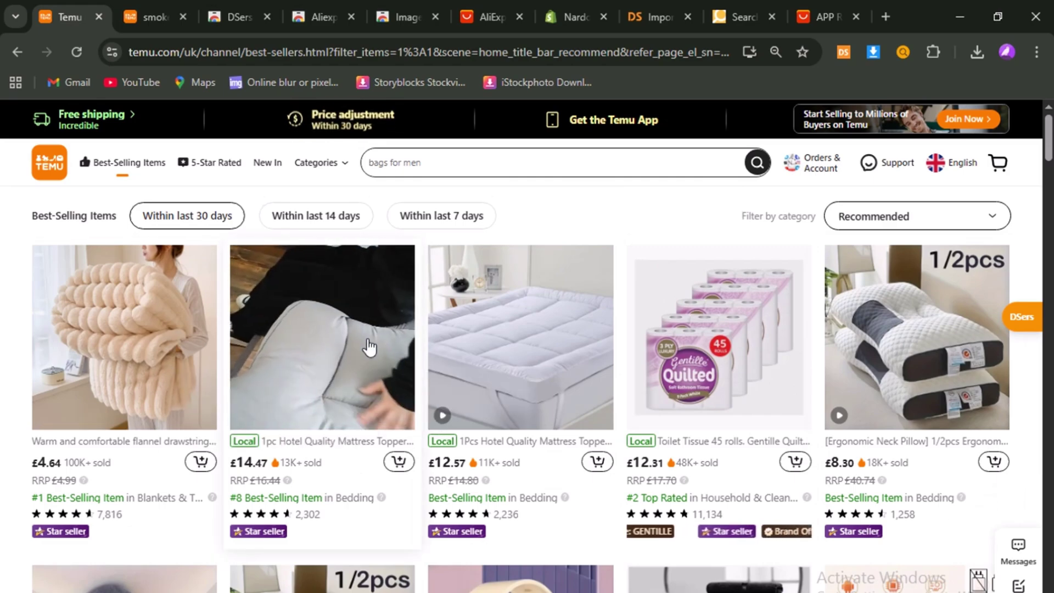
# Scroll the best-sellers grid, then go back to Temu's New In listing
pyautogui.scroll(-9, 318, 368)
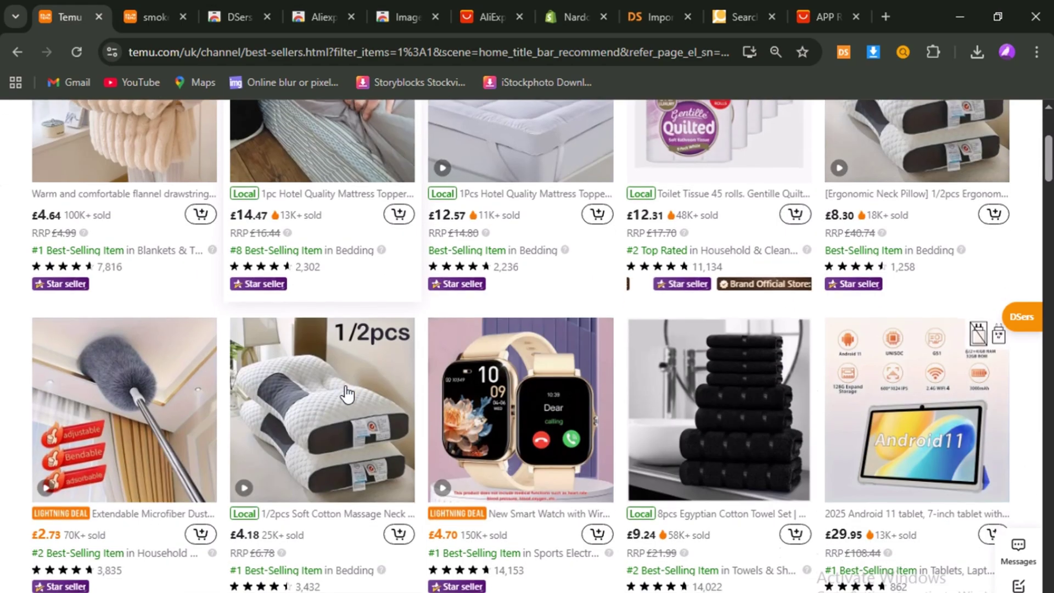
pyautogui.scroll(-3, 347, 394)
pyautogui.scroll(9, 346, 394)
pyautogui.scroll(2, 347, 394)
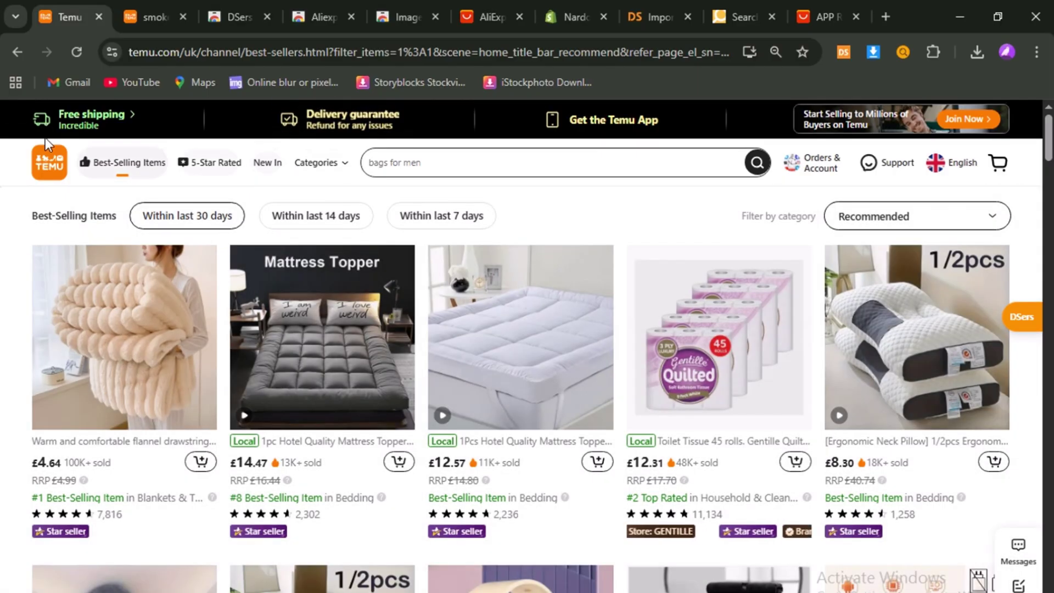
pyautogui.click(20, 52)
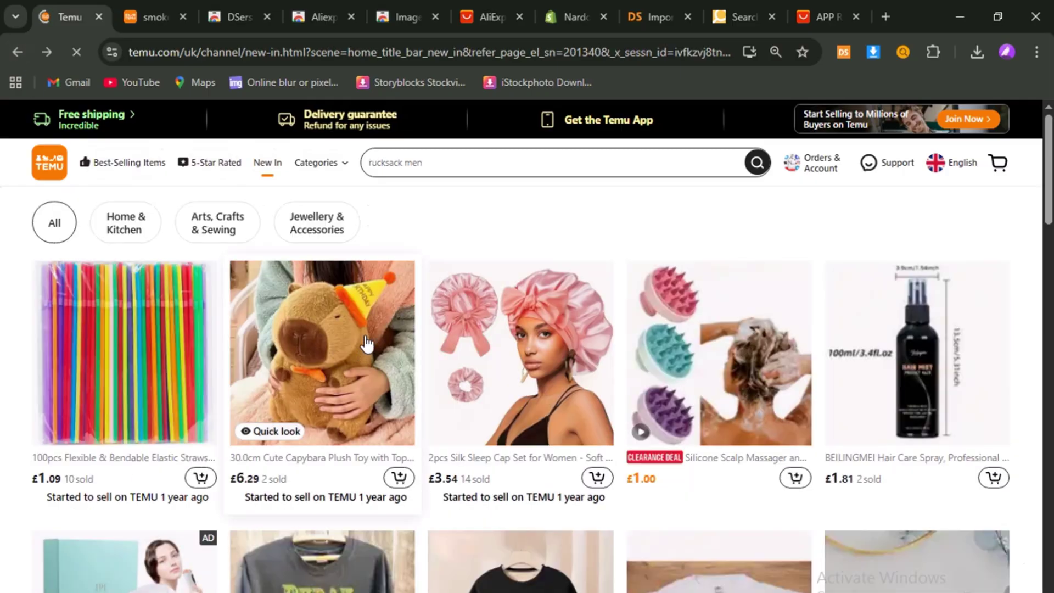
# Scroll the New In grid, then reopen Best-Selling Items for the last 30 days
pyautogui.scroll(-12, 367, 344)
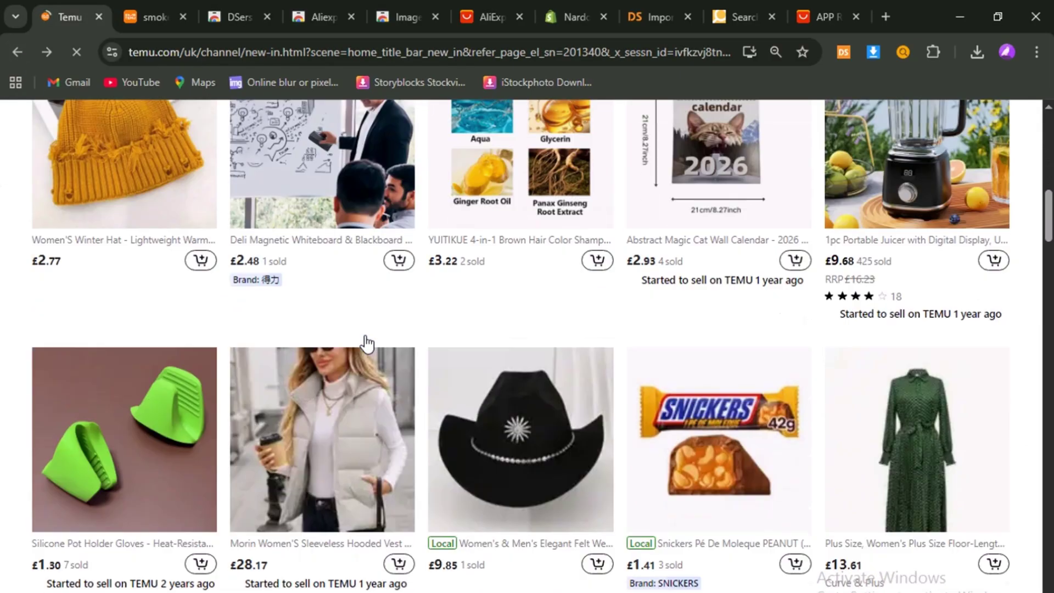
pyautogui.scroll(-5, 367, 344)
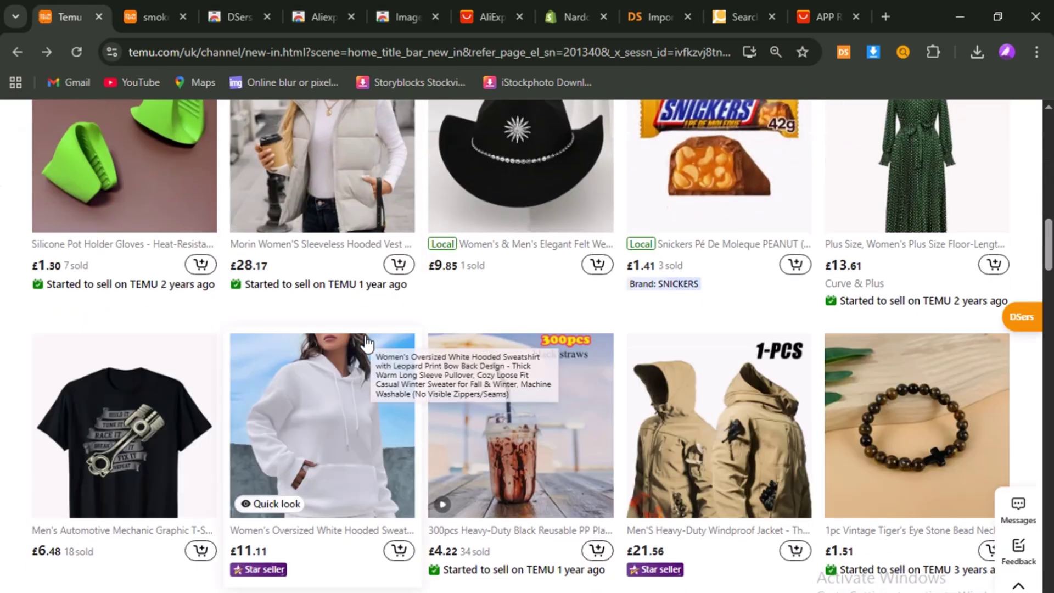
pyautogui.scroll(-5, 366, 343)
pyautogui.scroll(10, 366, 345)
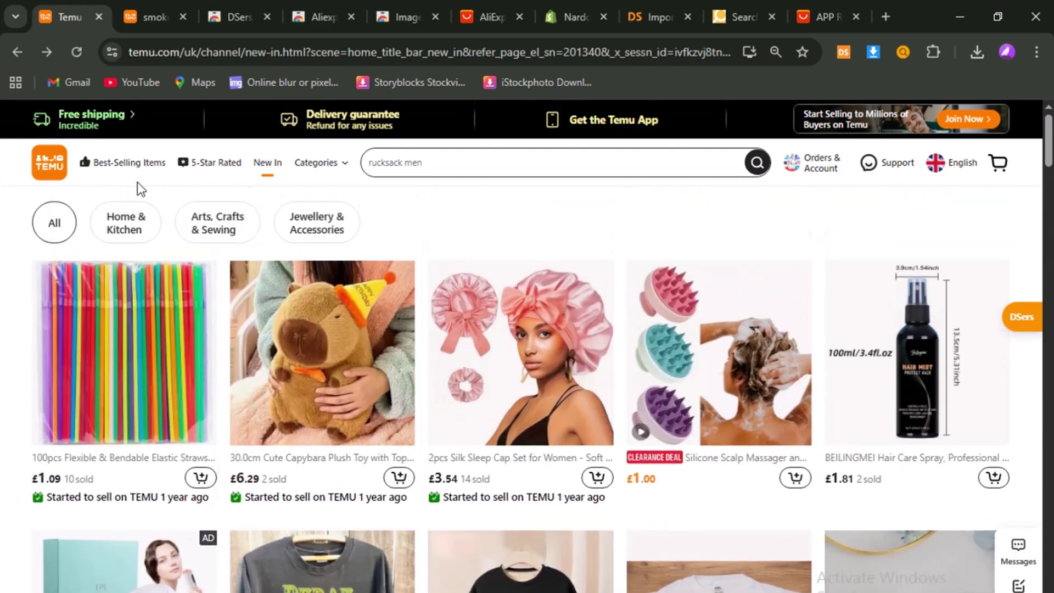
pyautogui.click(133, 166)
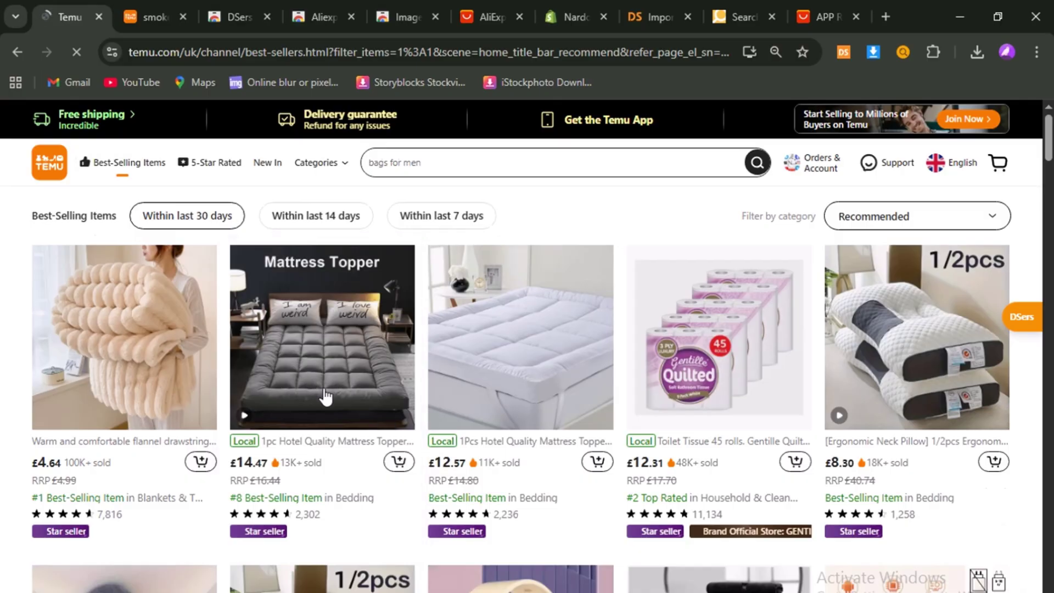
pyautogui.scroll(-15, 401, 405)
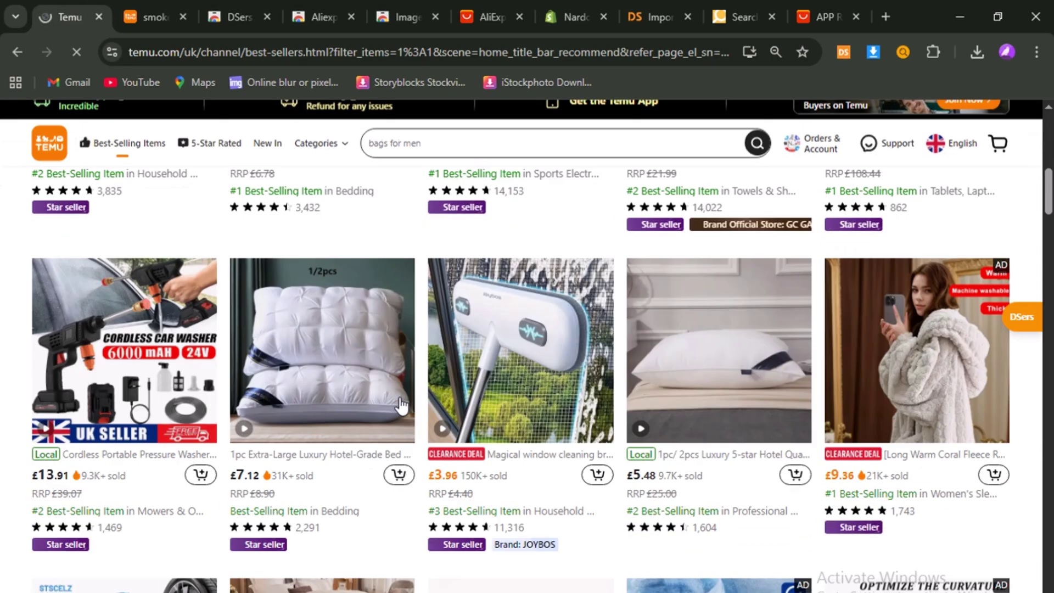
pyautogui.scroll(-8, 401, 405)
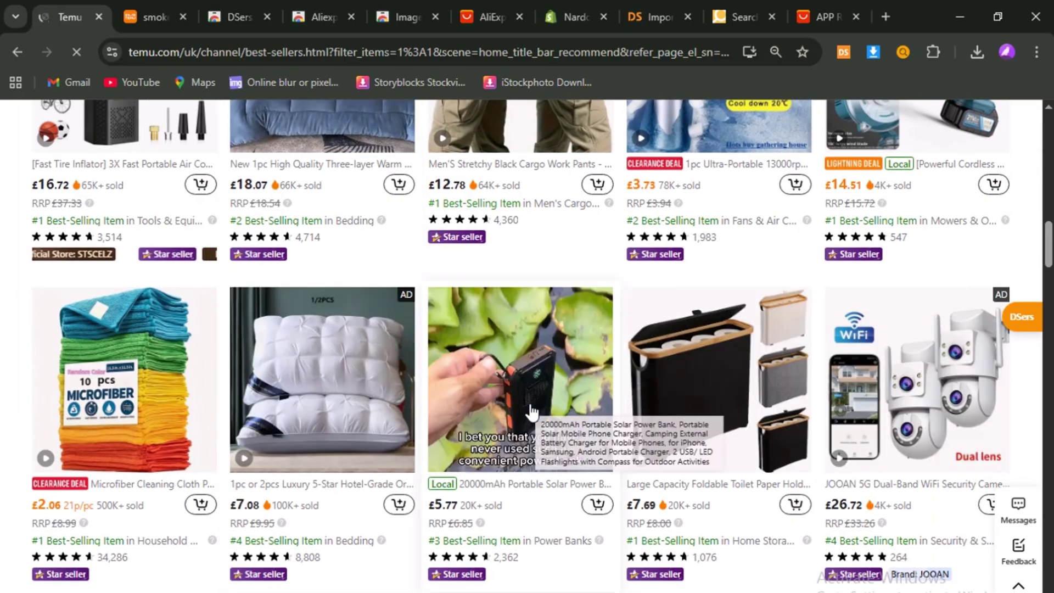
pyautogui.scroll(-2, 530, 412)
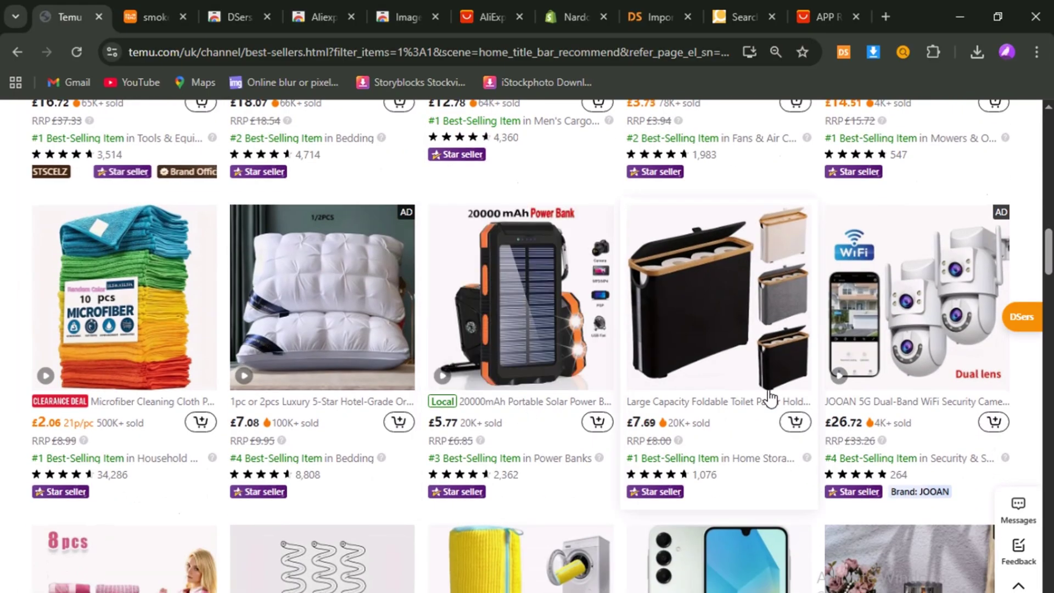
pyautogui.scroll(-2, 771, 402)
pyautogui.scroll(-3, 766, 402)
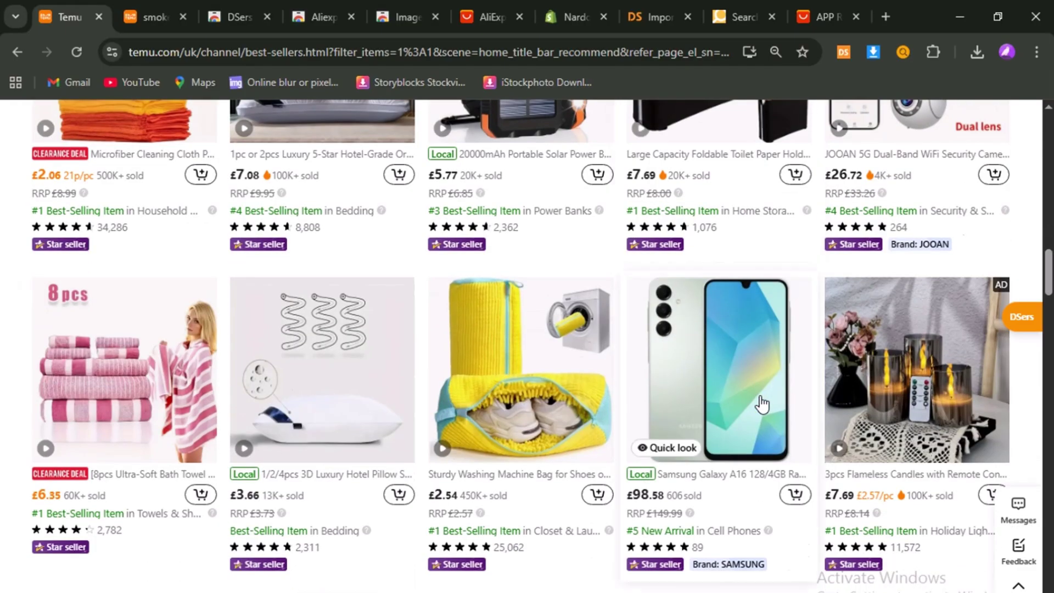
pyautogui.scroll(-6, 525, 417)
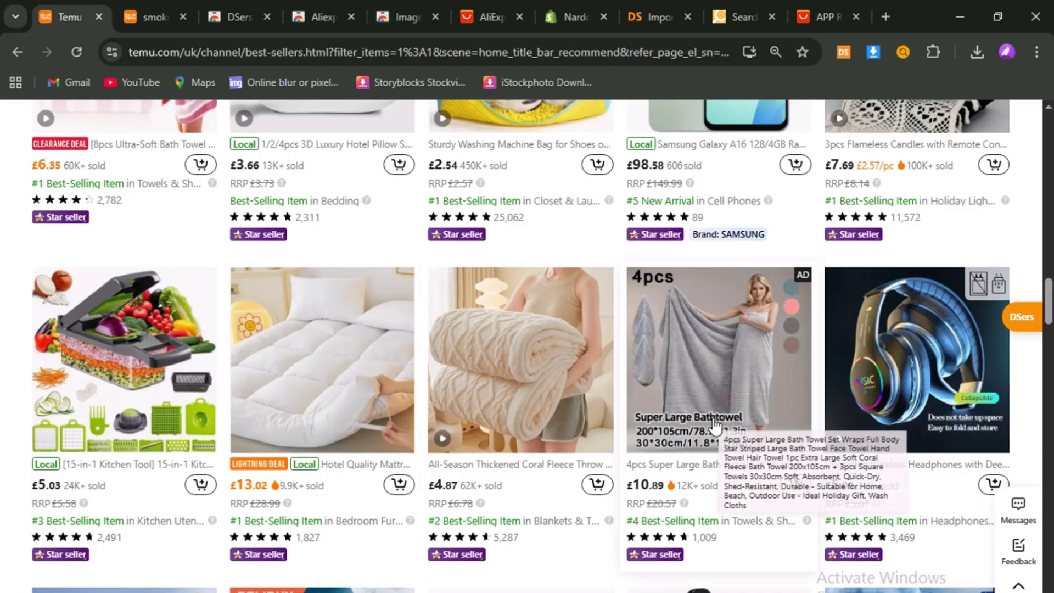
pyautogui.scroll(-10, 713, 426)
pyautogui.scroll(-5, 714, 425)
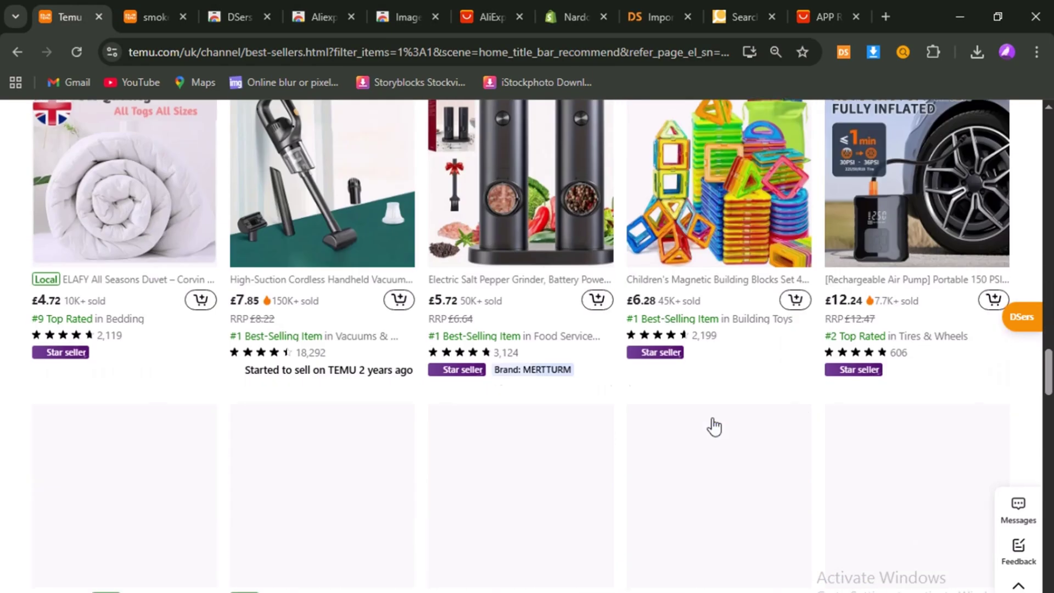
# Switch to the smoke alarm product page and highlight part of its title
pyautogui.scroll(-9, 721, 466)
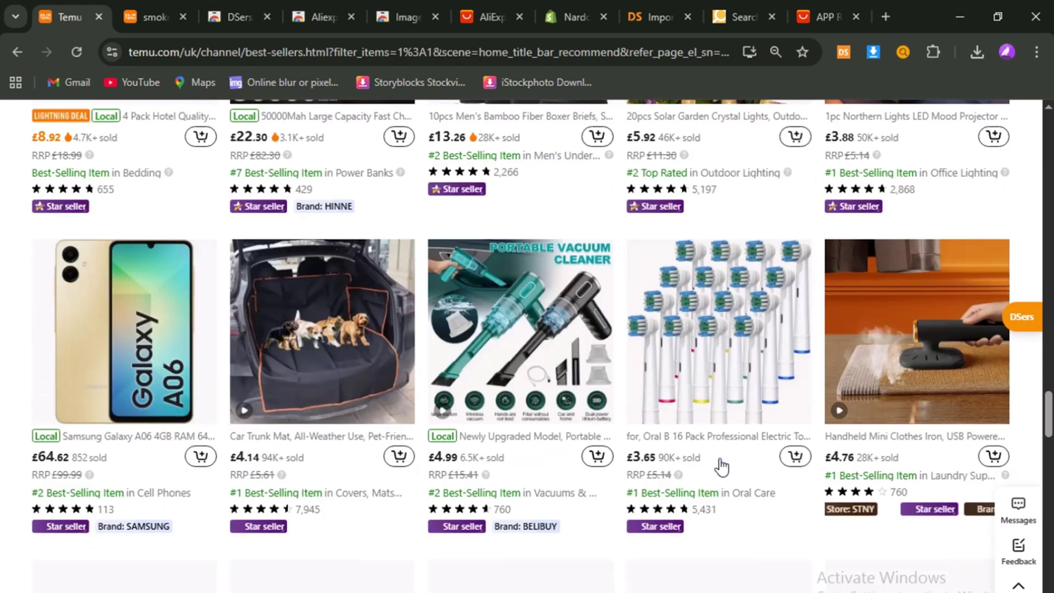
pyautogui.click(142, 12)
pyautogui.scroll(-3, 406, 410)
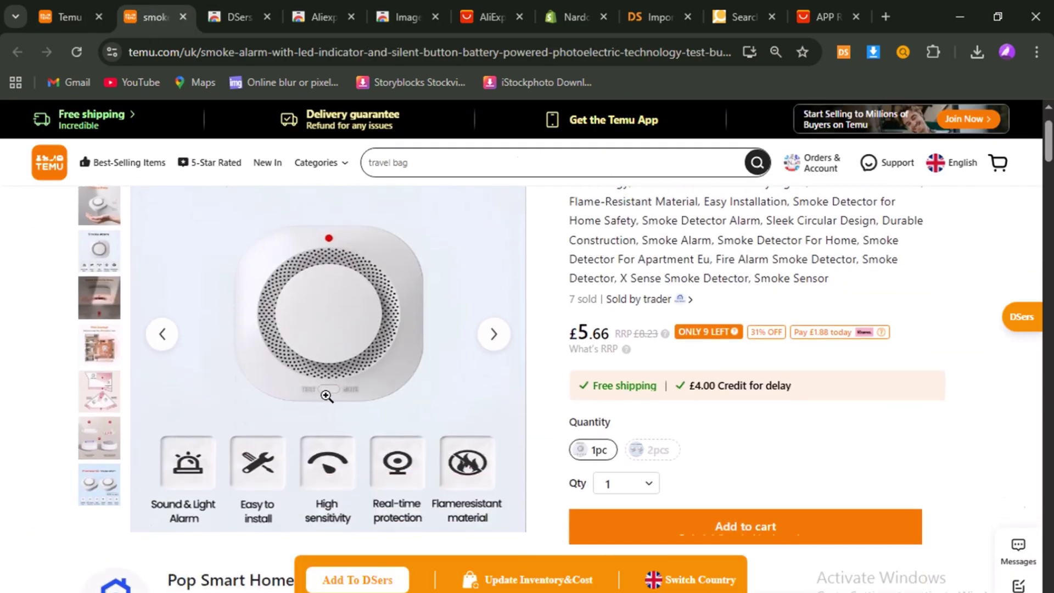
pyautogui.scroll(3, 327, 400)
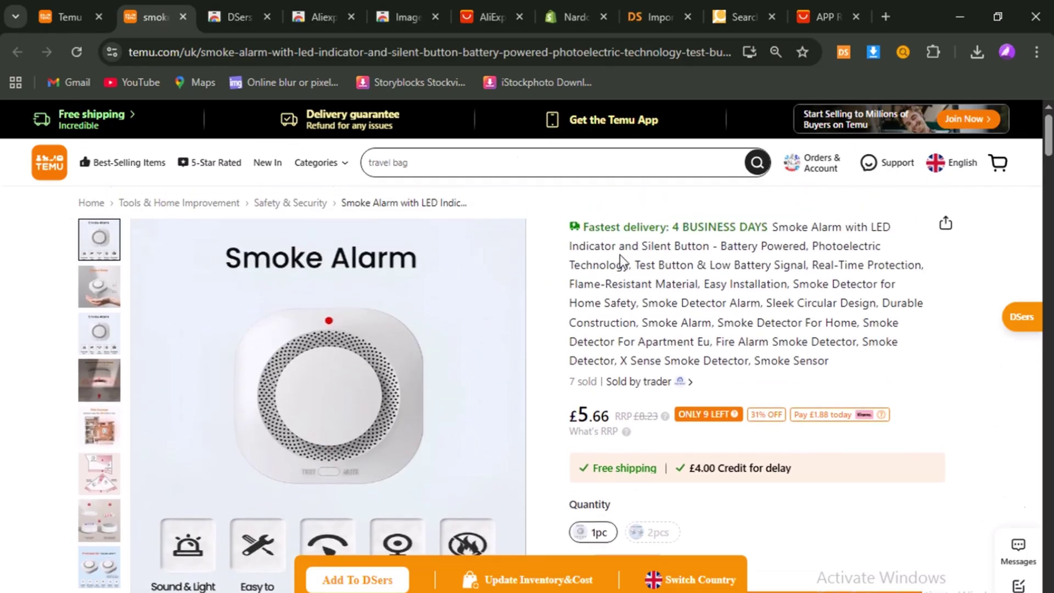
pyautogui.moveTo(599, 248); pyautogui.dragTo(731, 264)
pyautogui.click(742, 281)
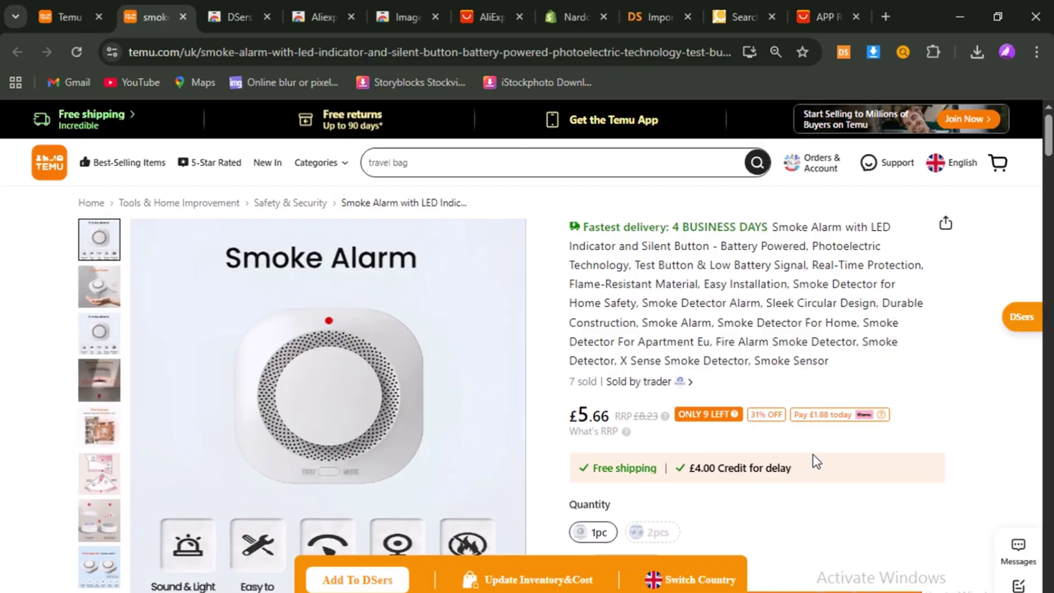
# Scroll the £5.66 smoke alarm's details and show the next gallery photo
pyautogui.scroll(-5, 752, 348)
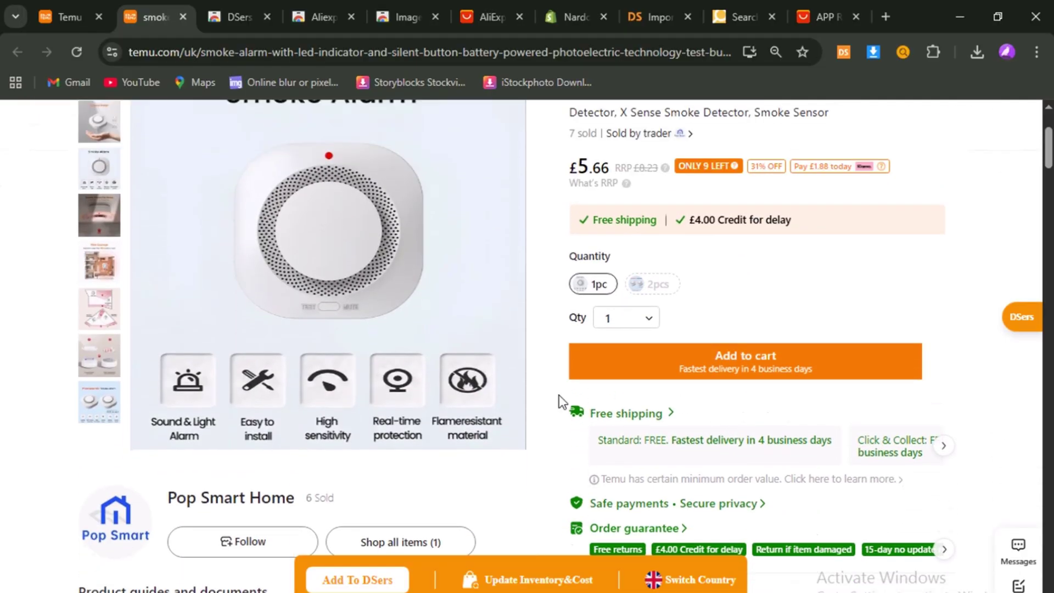
pyautogui.scroll(-2, 504, 507)
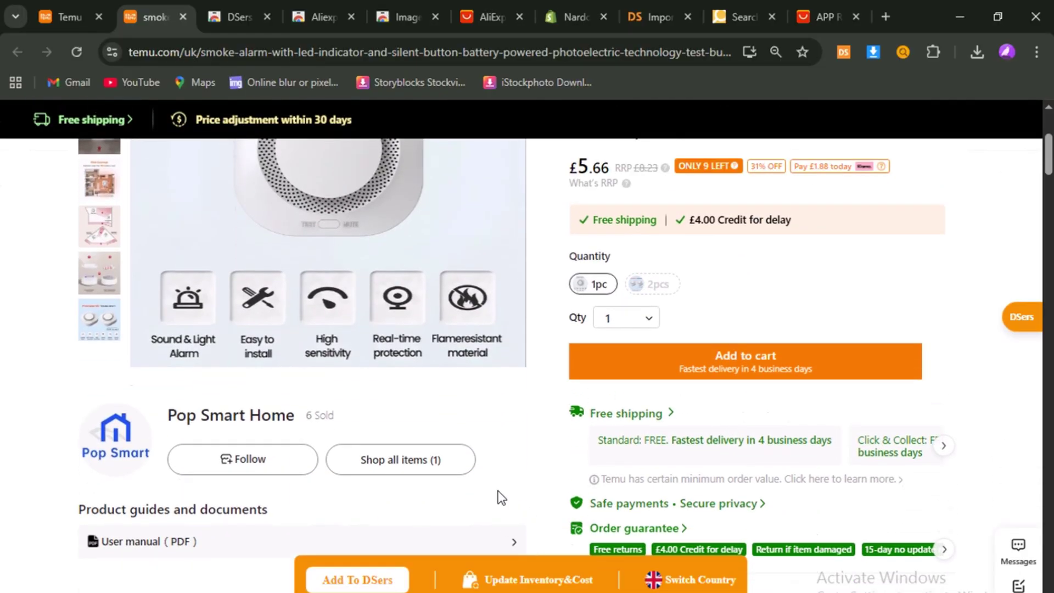
pyautogui.scroll(-4, 501, 497)
pyautogui.scroll(7, 498, 494)
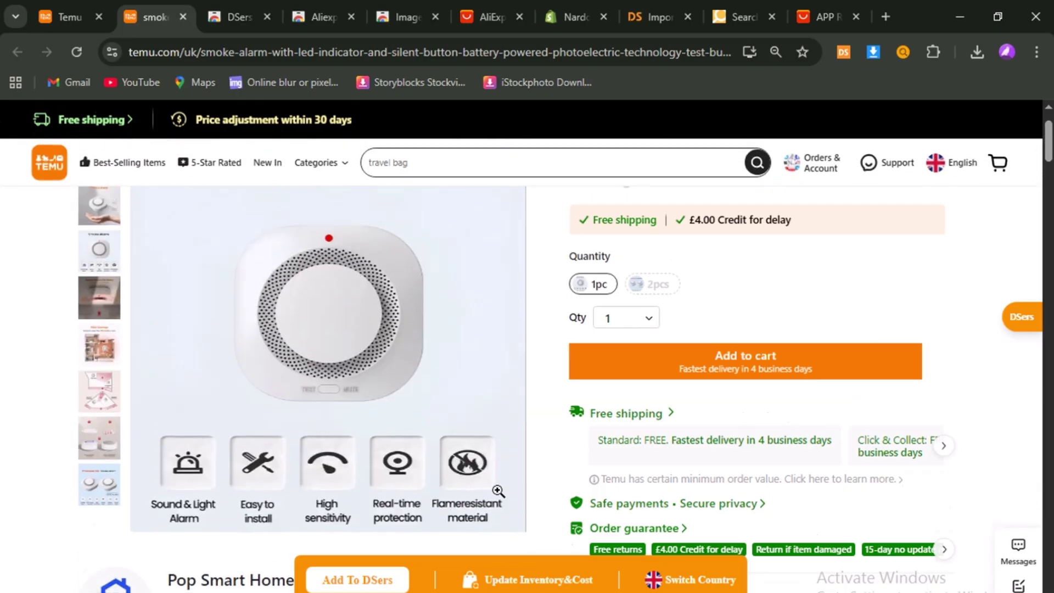
pyautogui.click(494, 334)
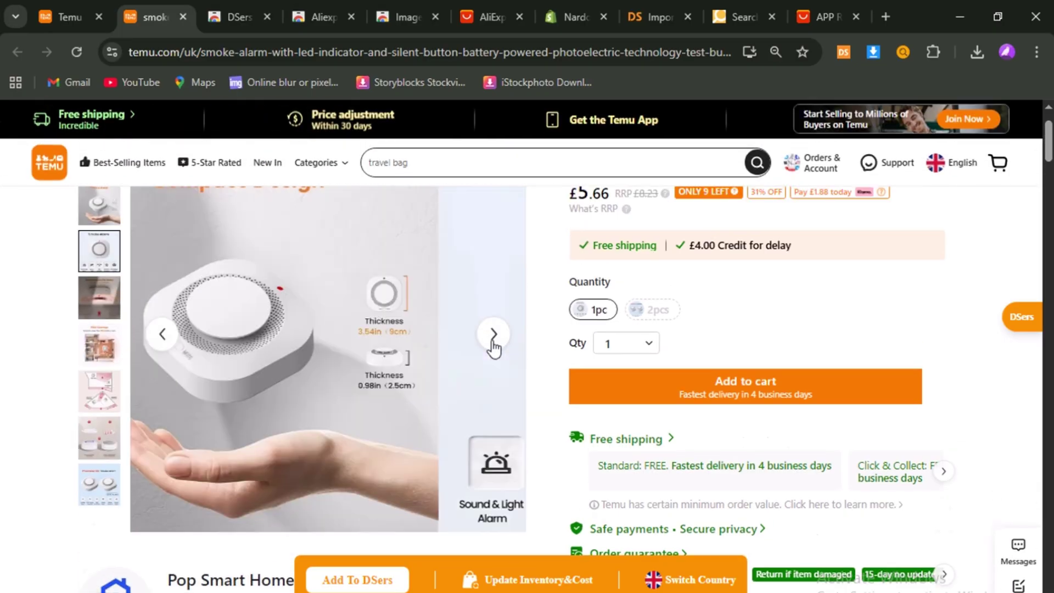
pyautogui.scroll(2, 483, 373)
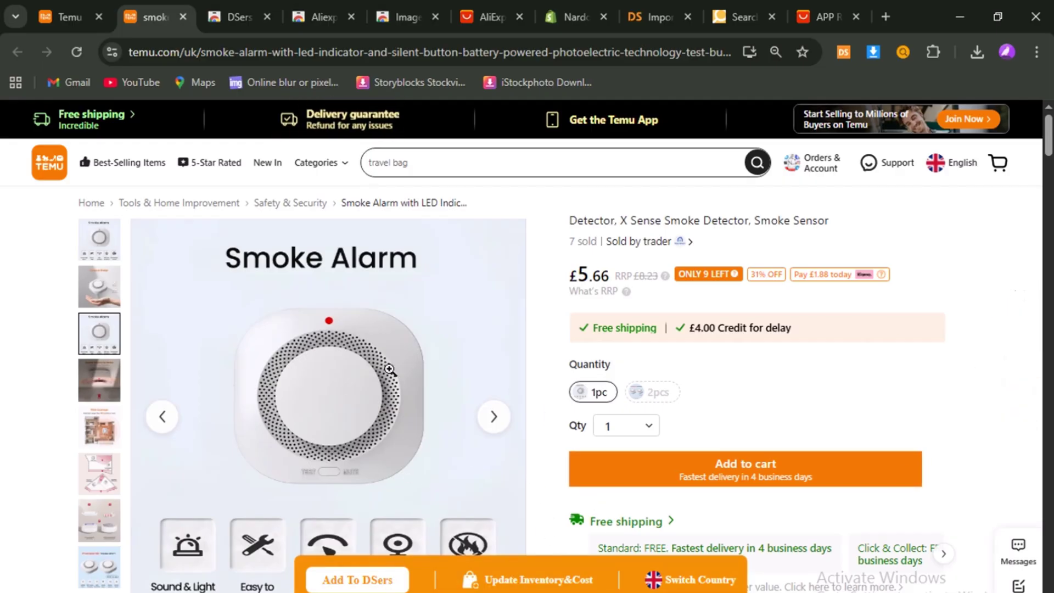
# Open the smoke alarm photo's context menu to search AliExpress by this image
pyautogui.rightClick(359, 397)
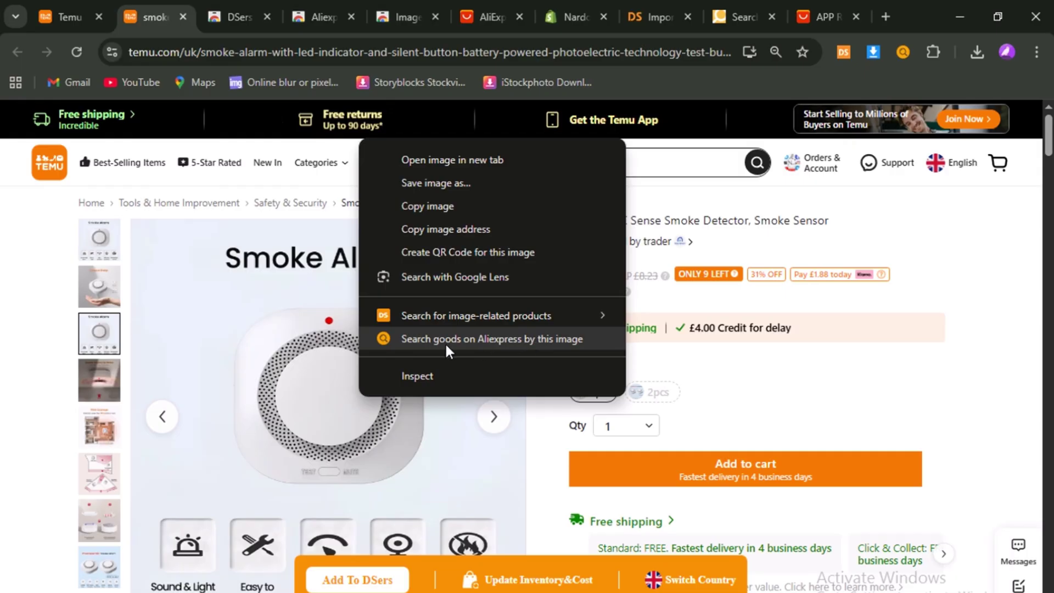
pyautogui.click(14, 400)
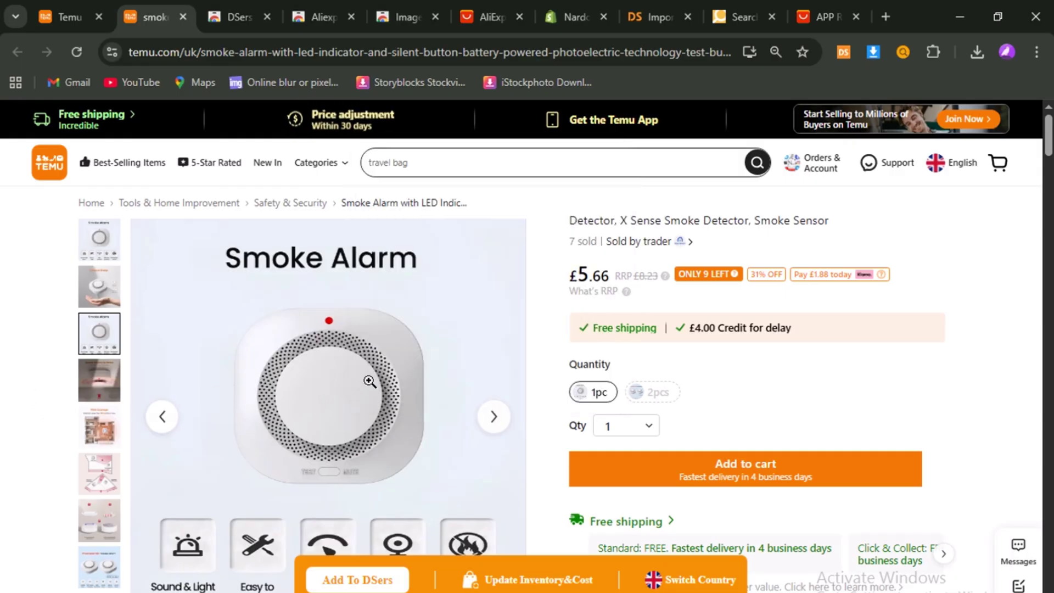
pyautogui.rightClick(357, 342)
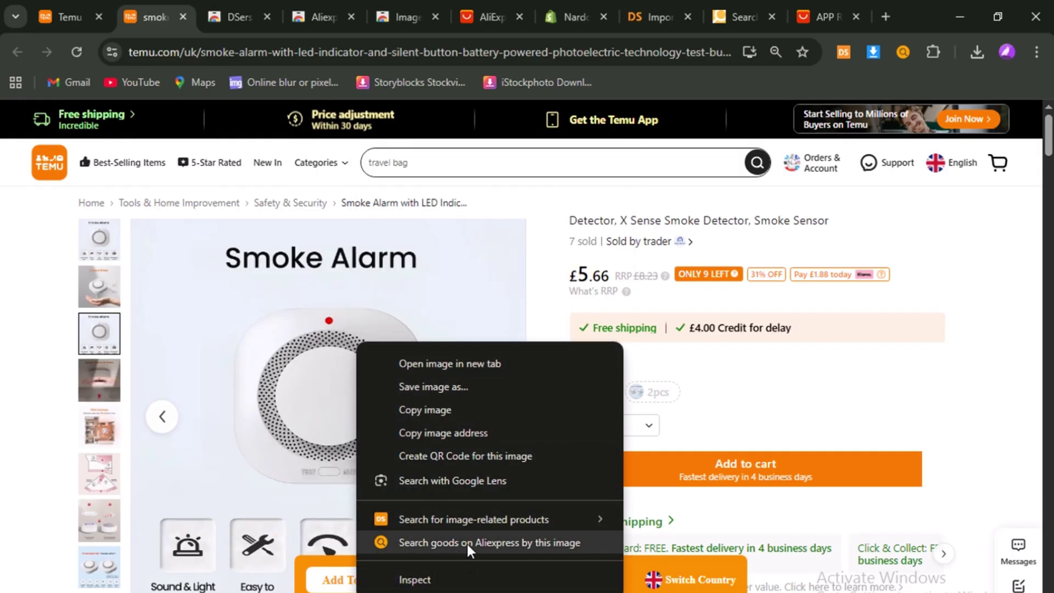
# Run the AliExpress image search and sort the smoke-detector matches by Price low
pyautogui.click(731, 1)
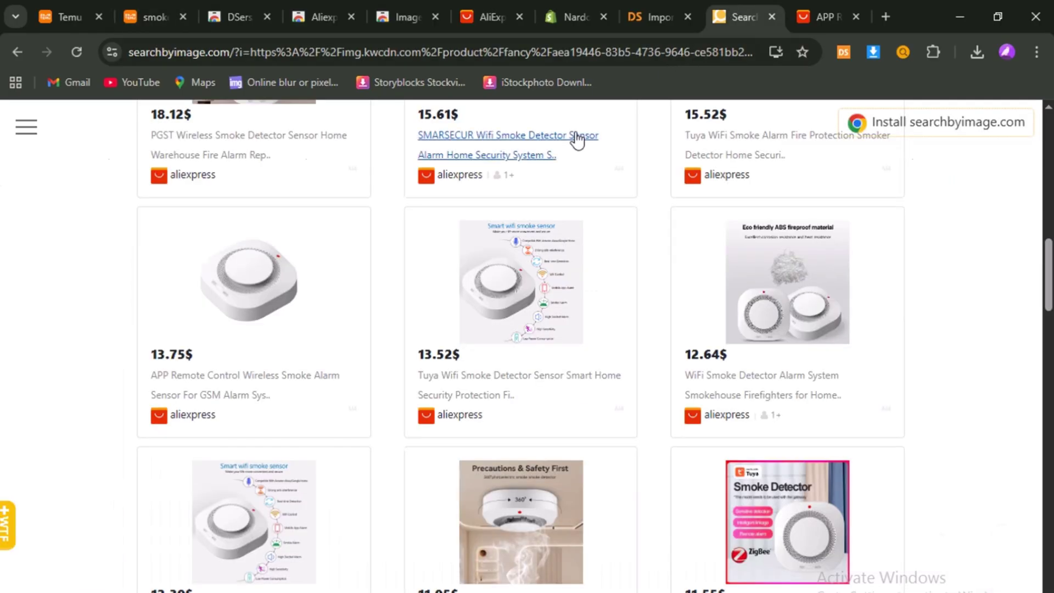
pyautogui.scroll(5, 448, 351)
pyautogui.scroll(10, 447, 351)
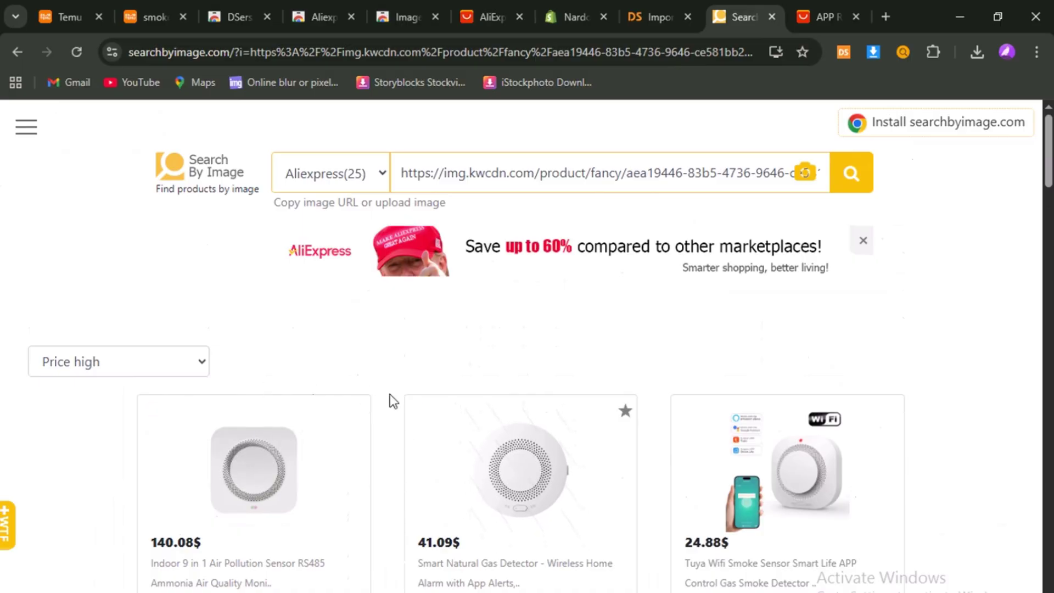
pyautogui.click(863, 240)
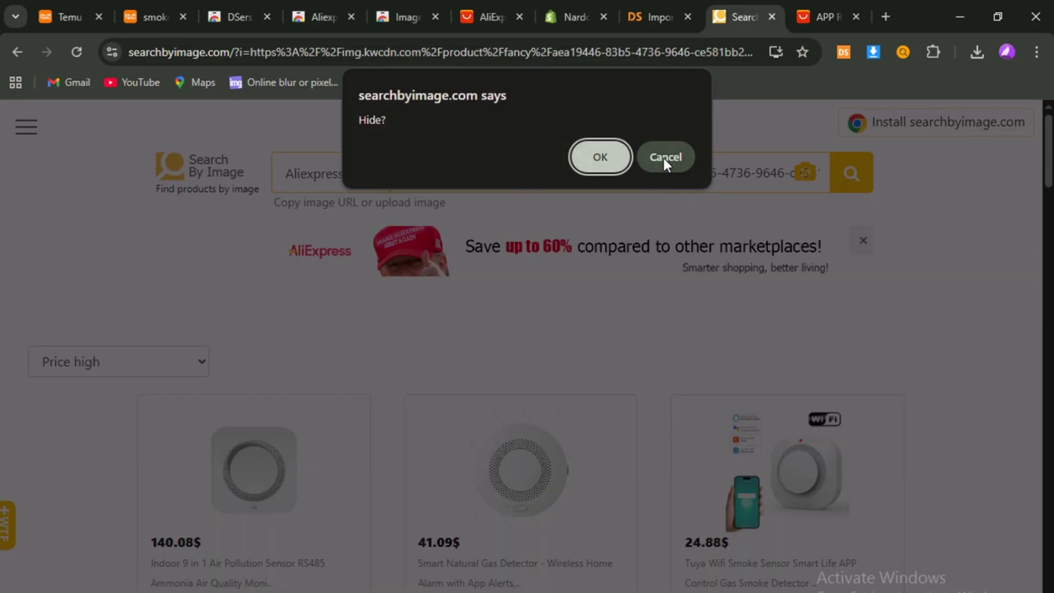
pyautogui.click(664, 157)
pyautogui.click(192, 367)
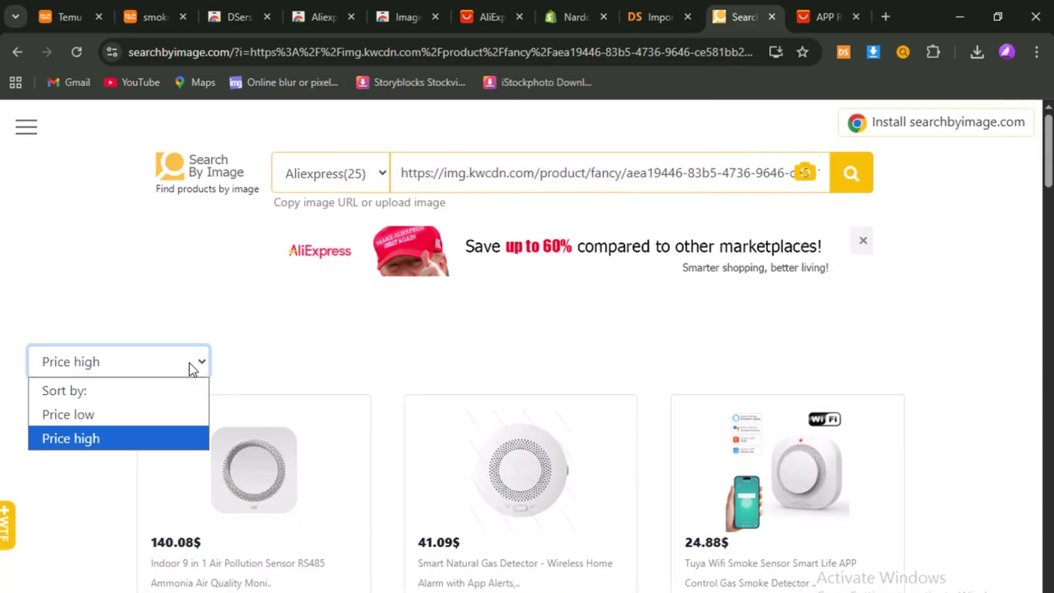
pyautogui.click(141, 417)
pyautogui.scroll(-2, 283, 386)
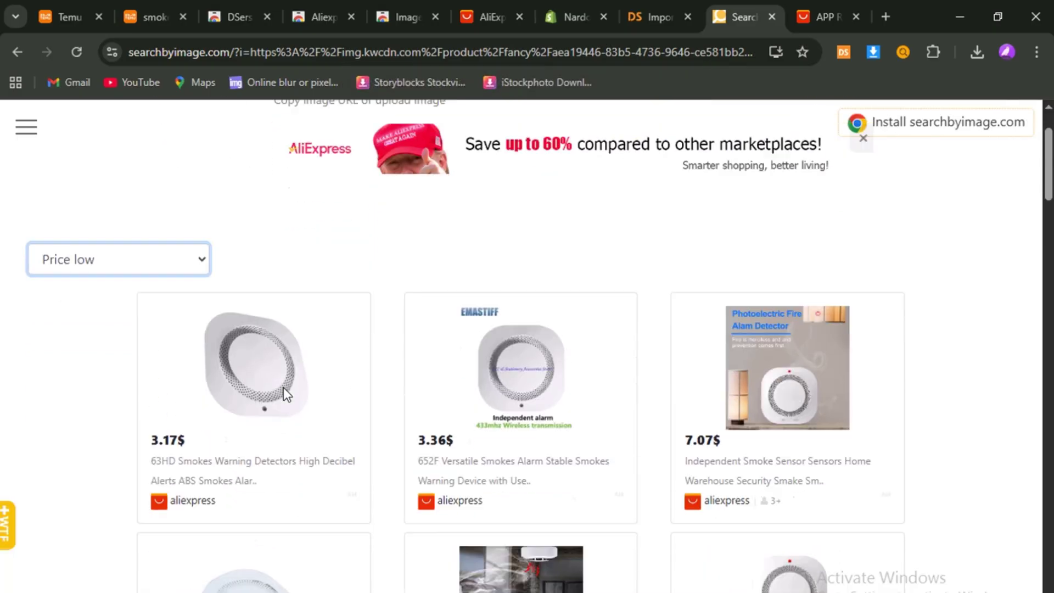
pyautogui.scroll(-2, 283, 387)
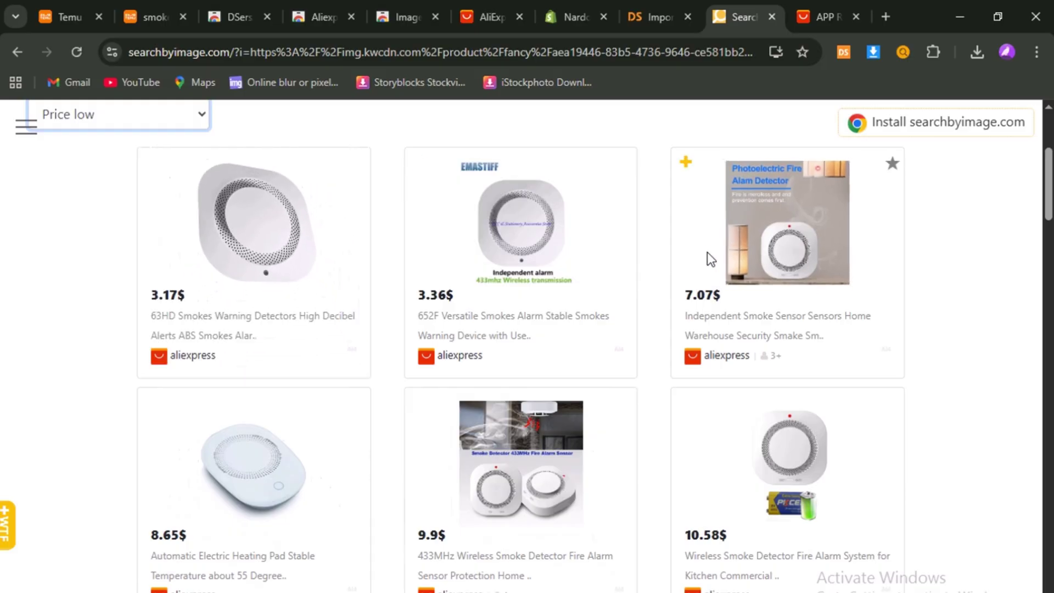
pyautogui.scroll(-5, 755, 247)
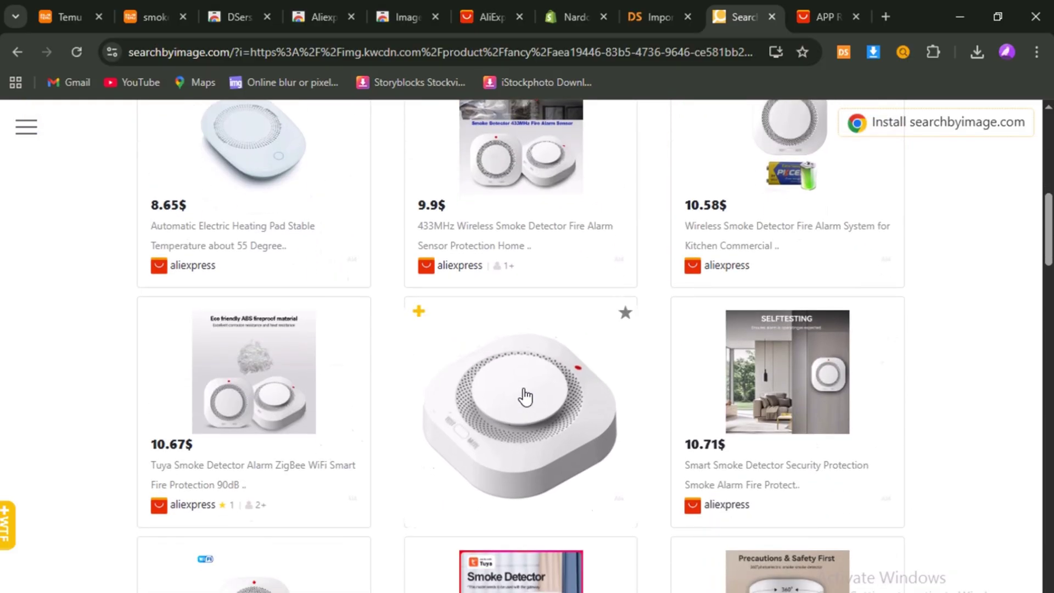
pyautogui.scroll(-8, 657, 455)
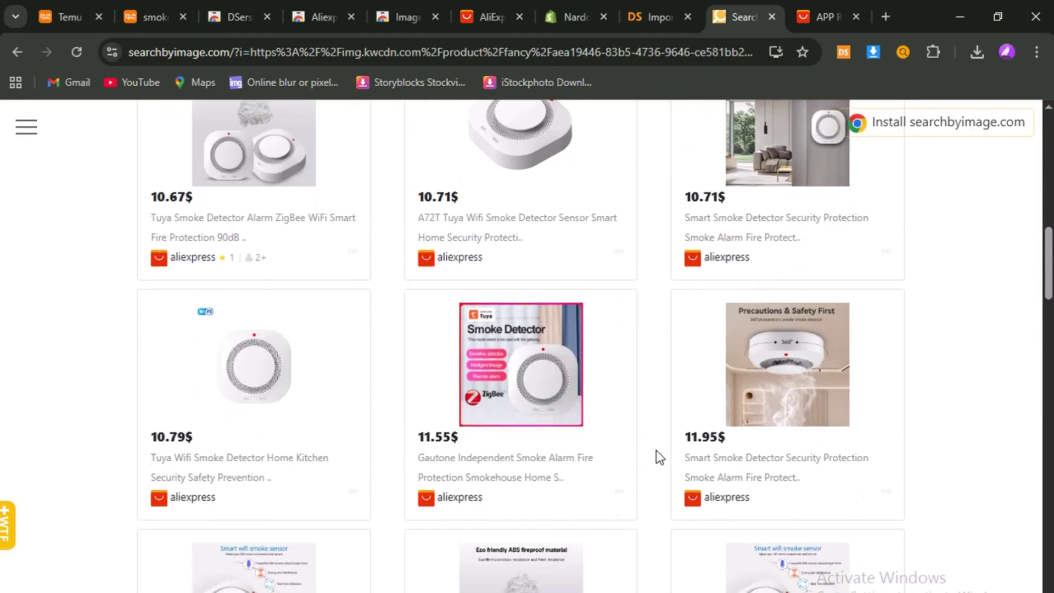
pyautogui.scroll(15, 657, 450)
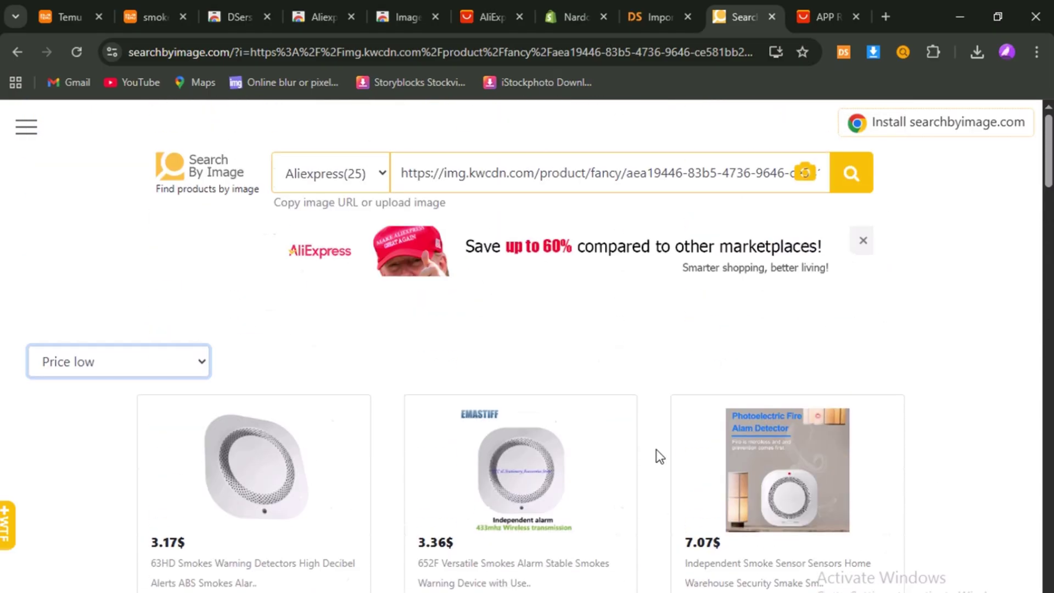
# Re-sort the 25 matches by Price high, up to 140.08$, and scroll through them
pyautogui.click(186, 370)
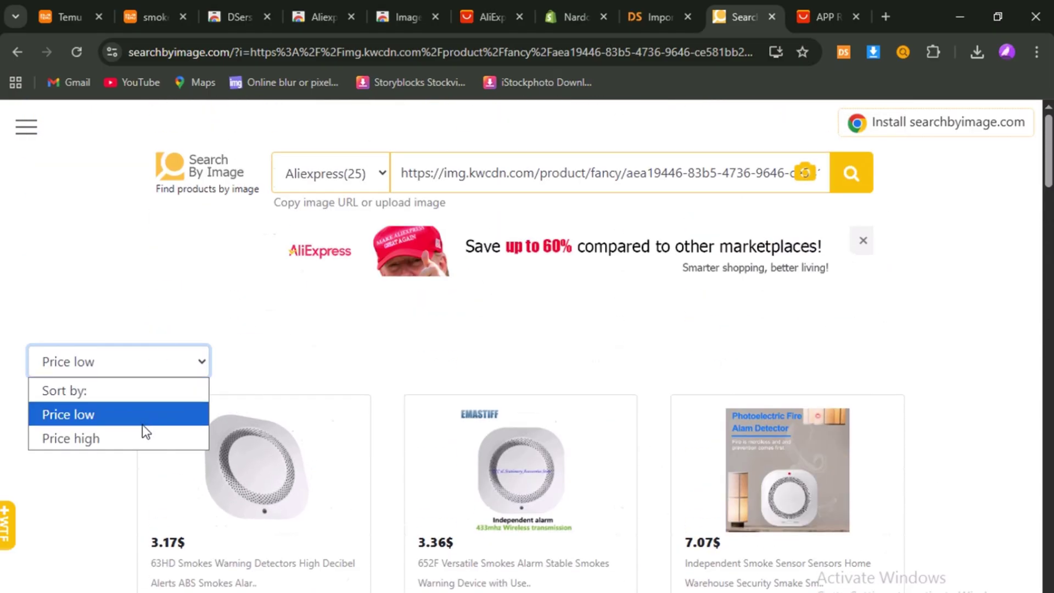
pyautogui.click(107, 438)
pyautogui.scroll(-8, 104, 436)
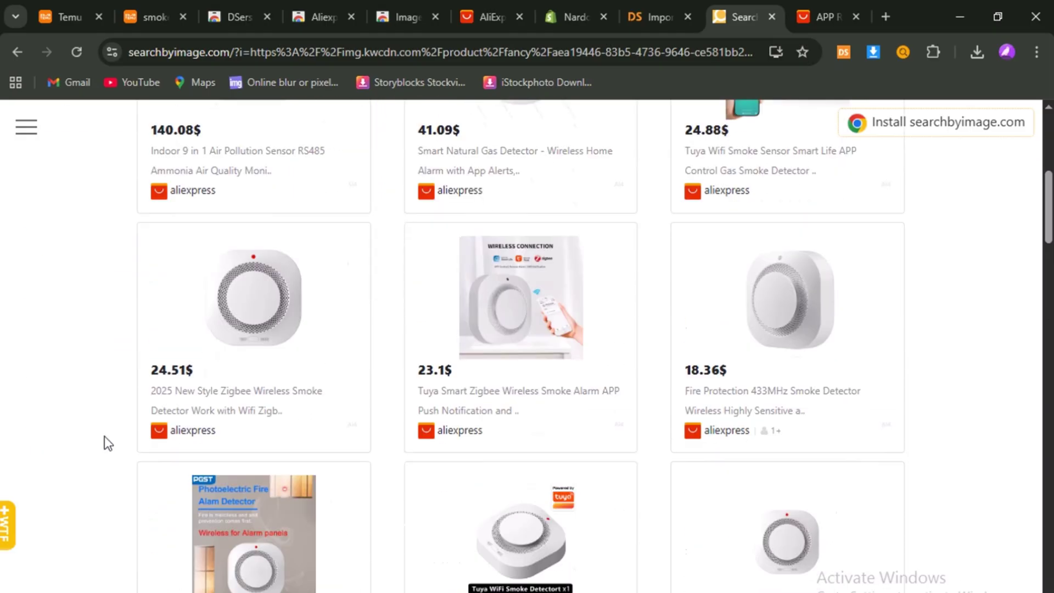
pyautogui.scroll(-7, 105, 436)
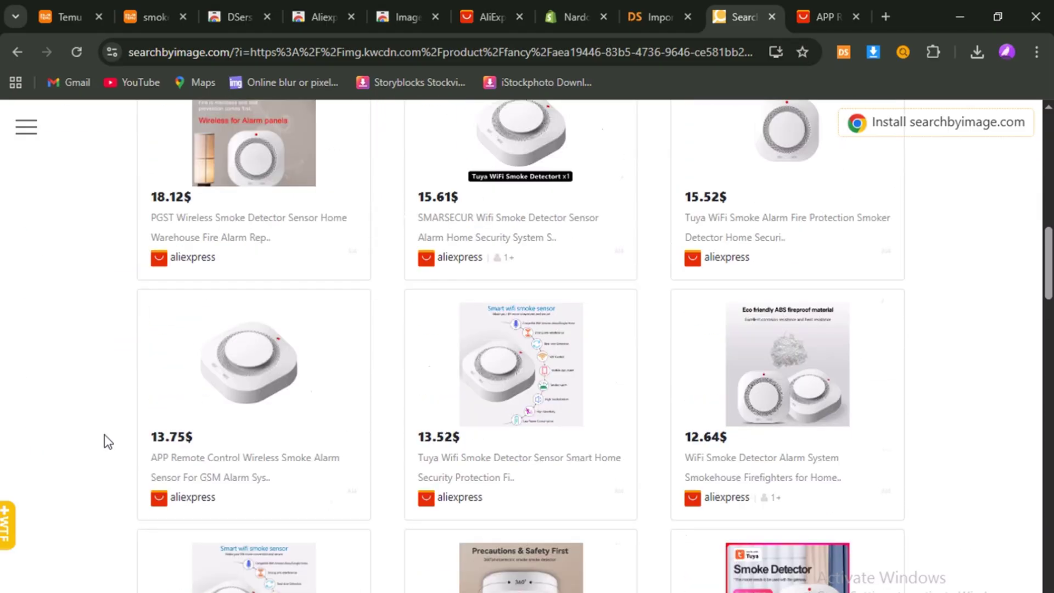
pyautogui.scroll(-10, 104, 439)
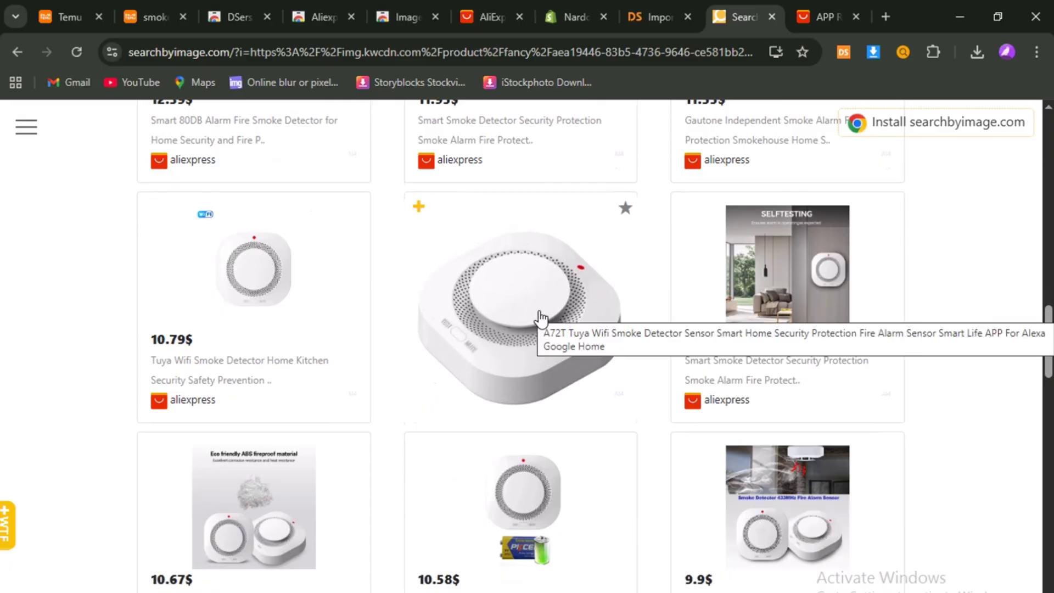
# Open the APP Remote Control Wireless Smoke Alarm listing on AliExpress and check its US $13.77 price
pyautogui.click(533, 285)
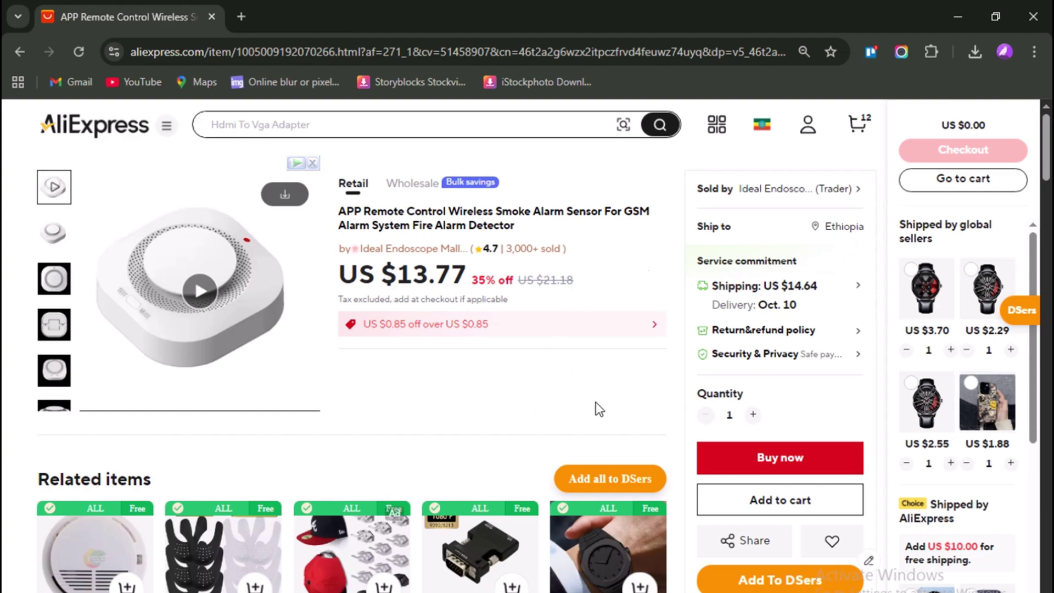
pyautogui.scroll(-3, 595, 402)
pyautogui.scroll(3, 595, 400)
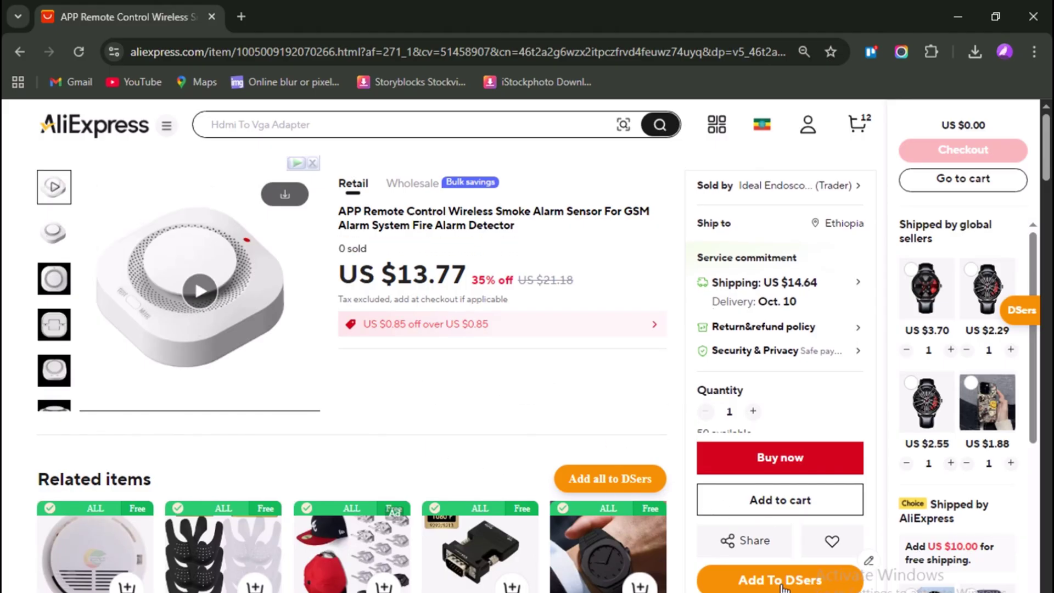
pyautogui.scroll(-3, 515, 400)
pyautogui.scroll(-2, 494, 402)
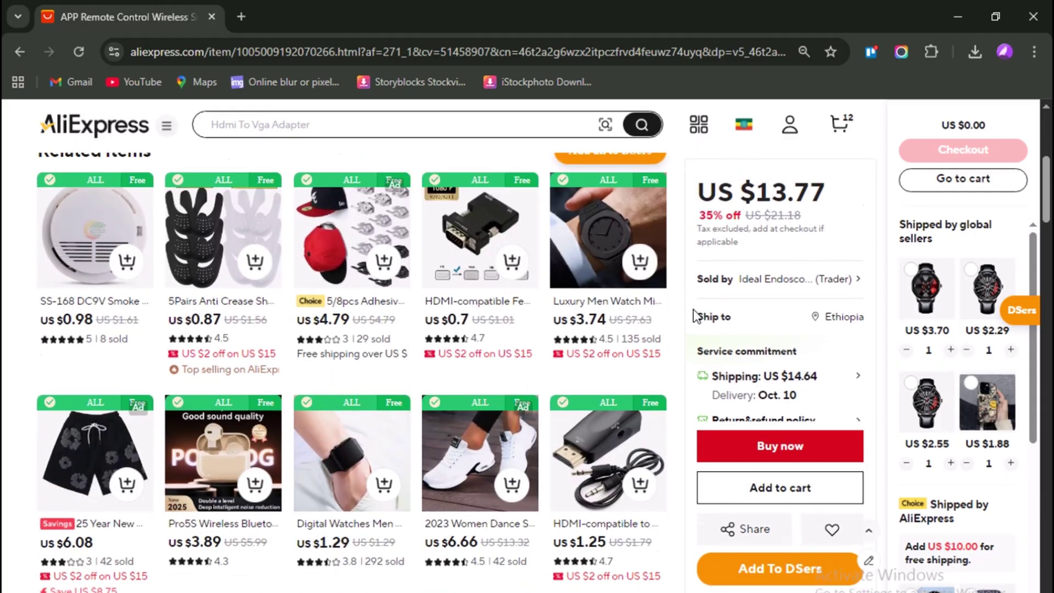
pyautogui.scroll(5, 689, 308)
pyautogui.moveTo(336, 282); pyautogui.dragTo(467, 282)
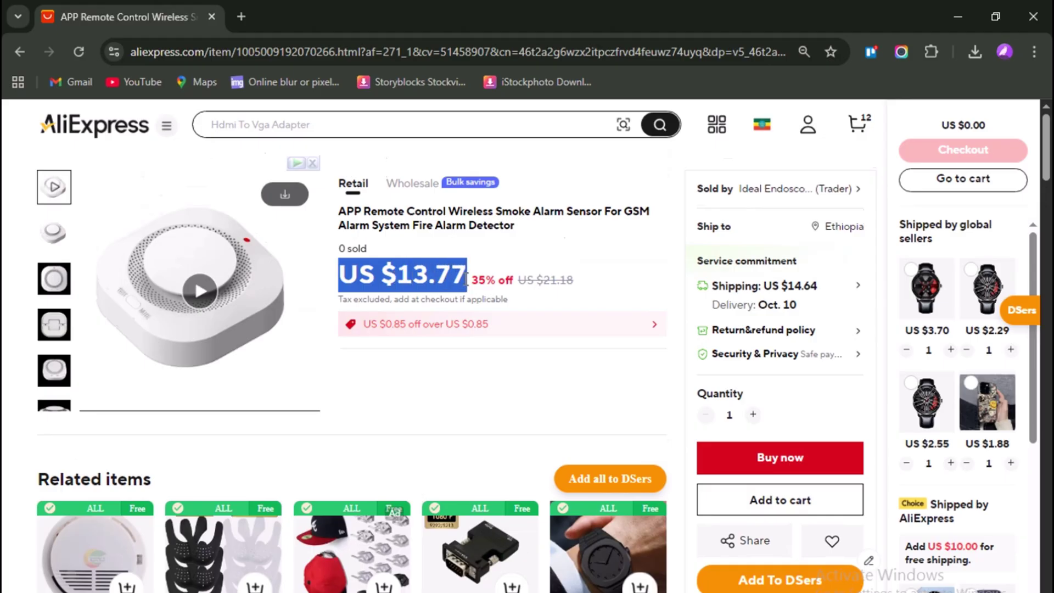
pyautogui.rightClick(611, 479)
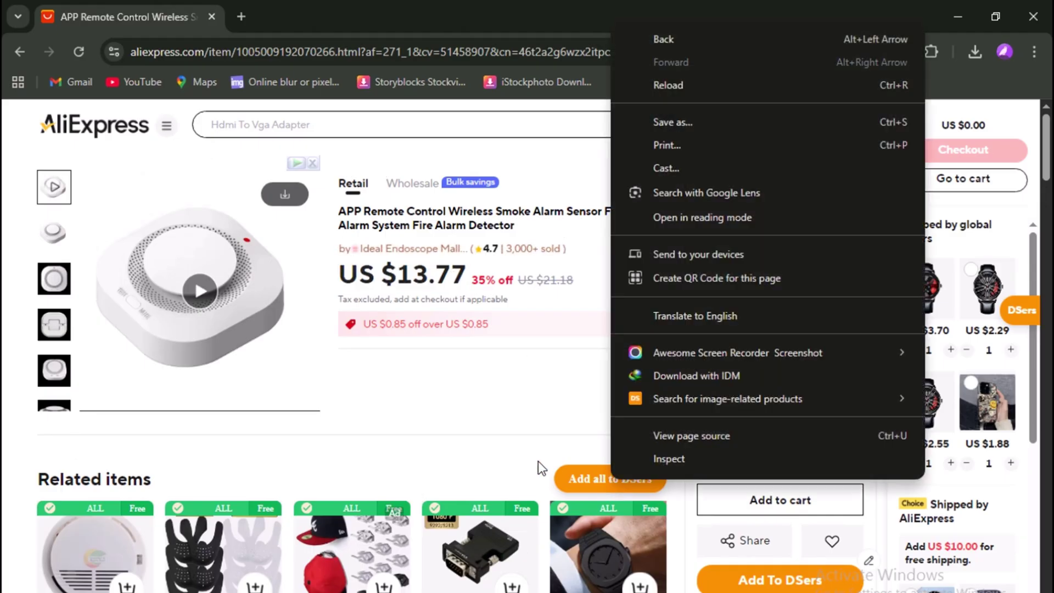
pyautogui.click(542, 470)
# Go to the Shopify store admin and launch the DSers app from the installed apps
pyautogui.hotkey('alt', 'Tab')
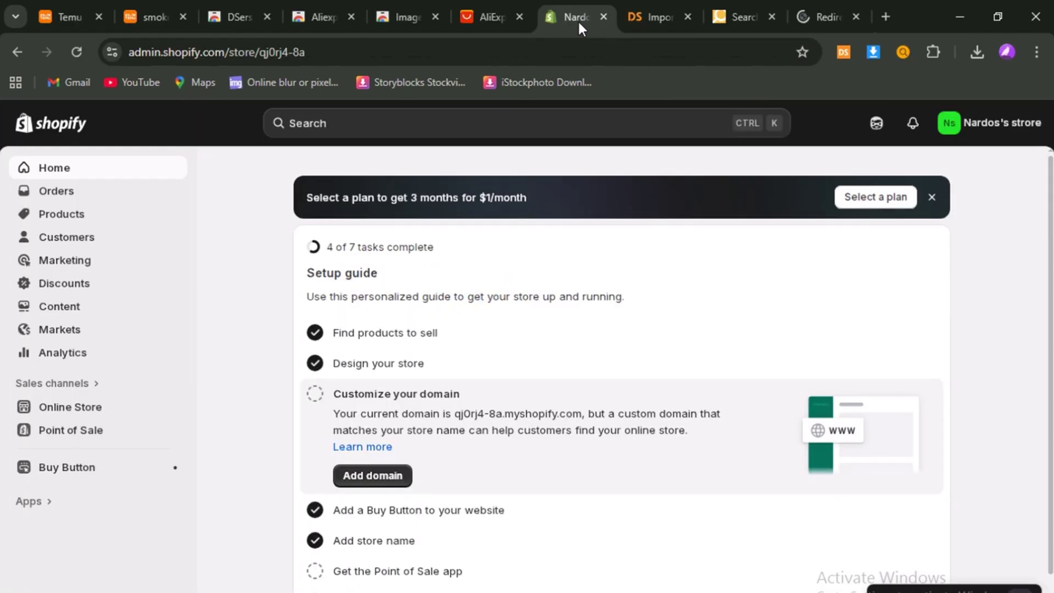
pyautogui.scroll(-1, 245, 456)
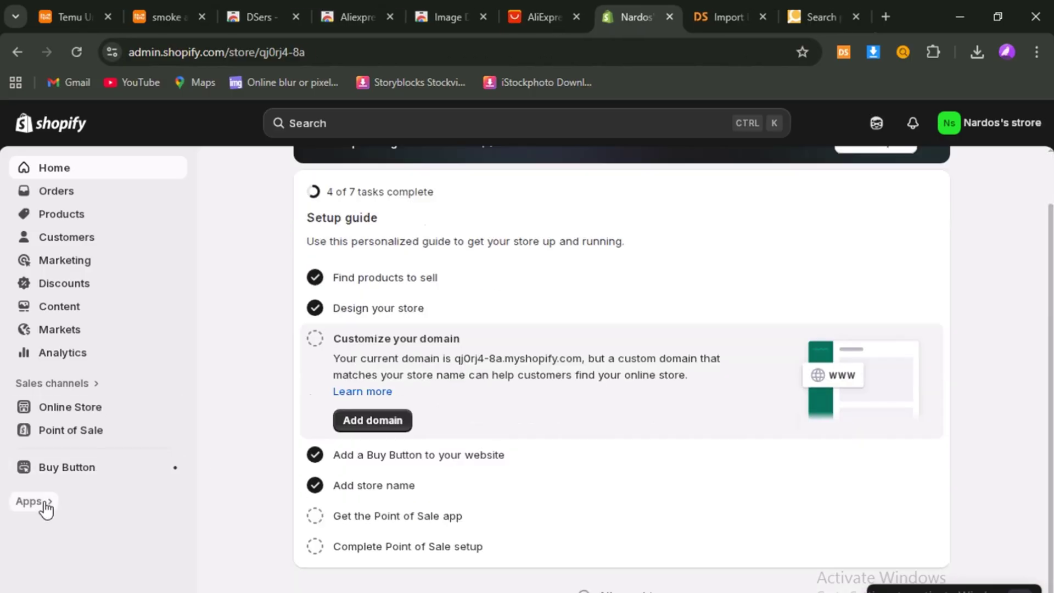
pyautogui.click(44, 502)
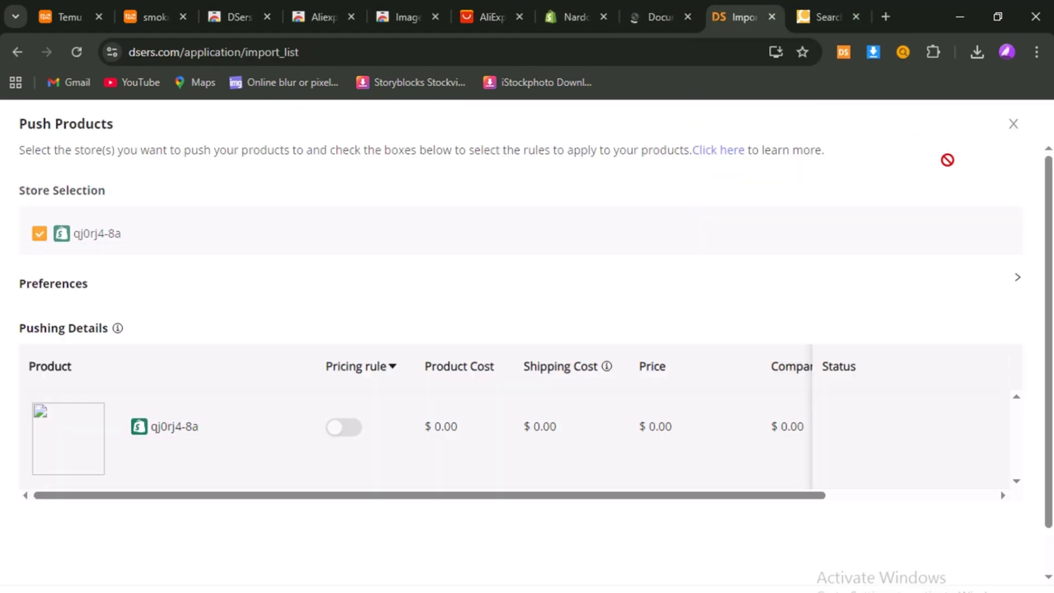
# Close the Push Products dialog and open the smoke alarm's Edit Product Detail window
pyautogui.click(1013, 124)
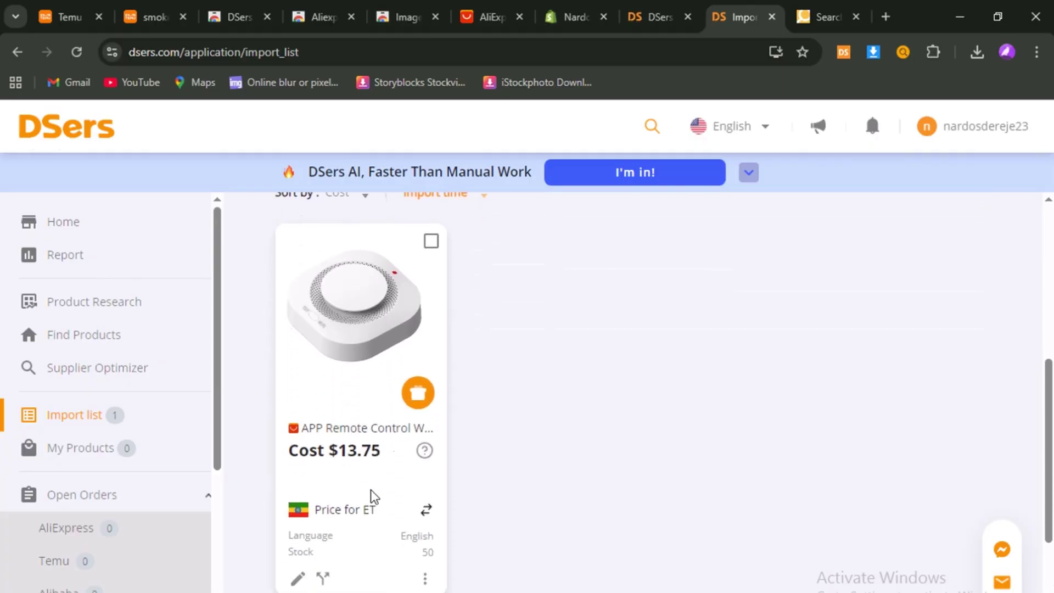
pyautogui.moveTo(357, 555)
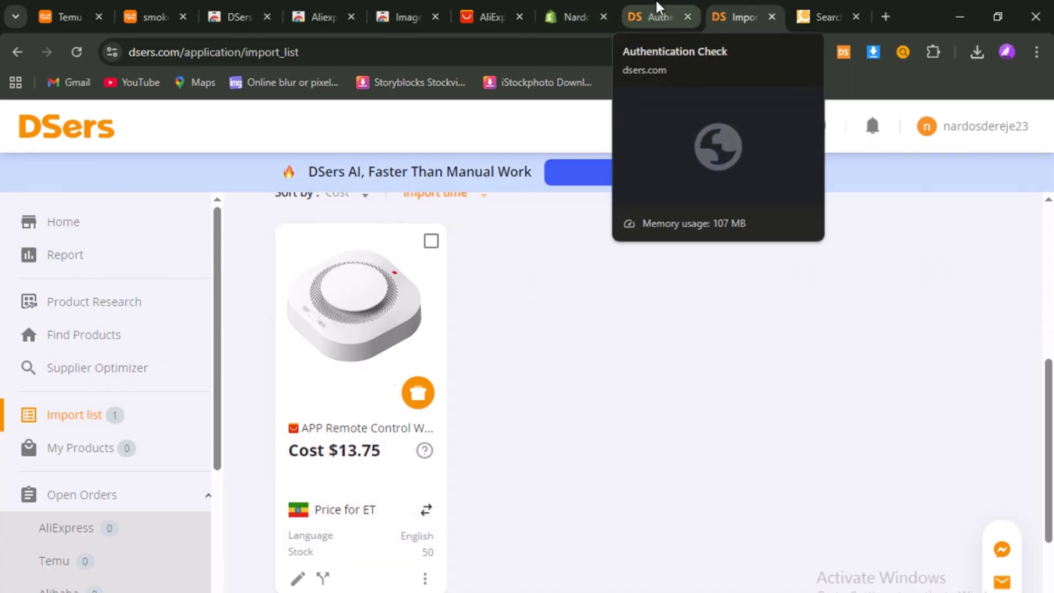
pyautogui.click(820, 10)
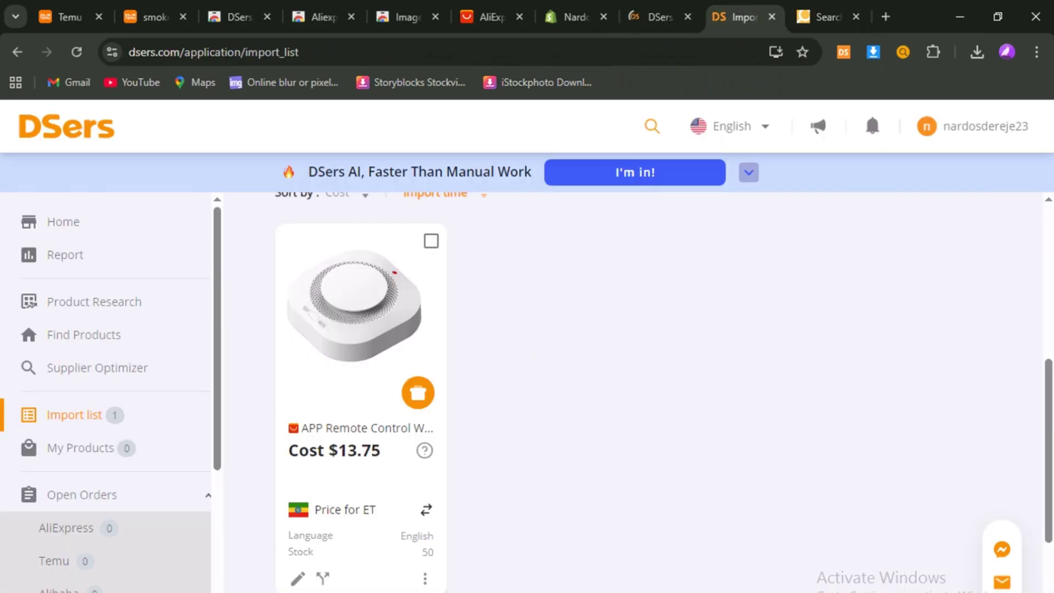
pyautogui.click(296, 581)
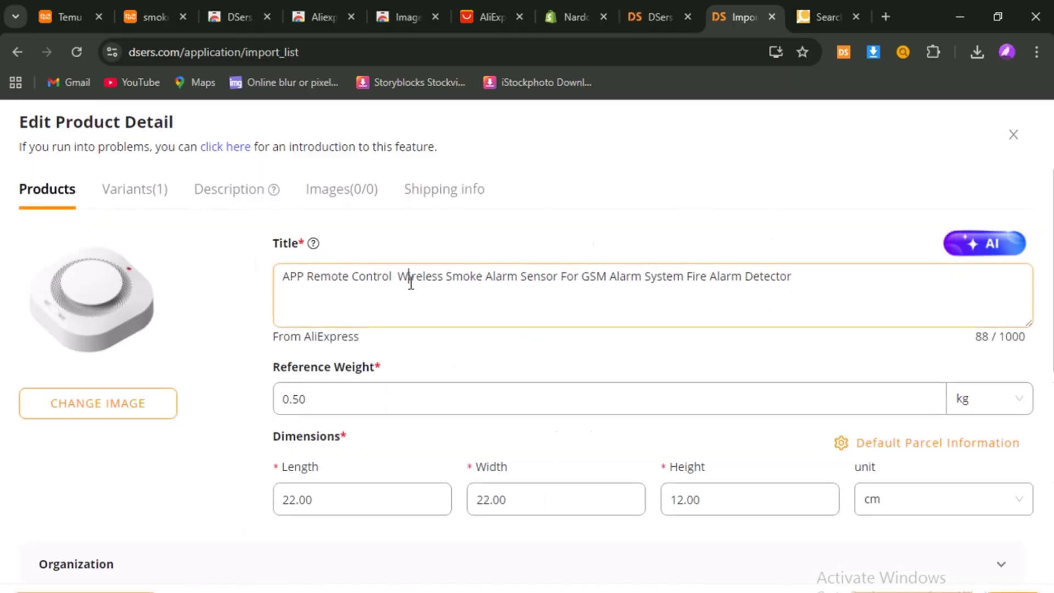
# Review the 88-character 'APP Remote Control Wireless Smoke Alarm Sensor…' title, leaving it unchanged
pyautogui.tripleClick(396, 277)
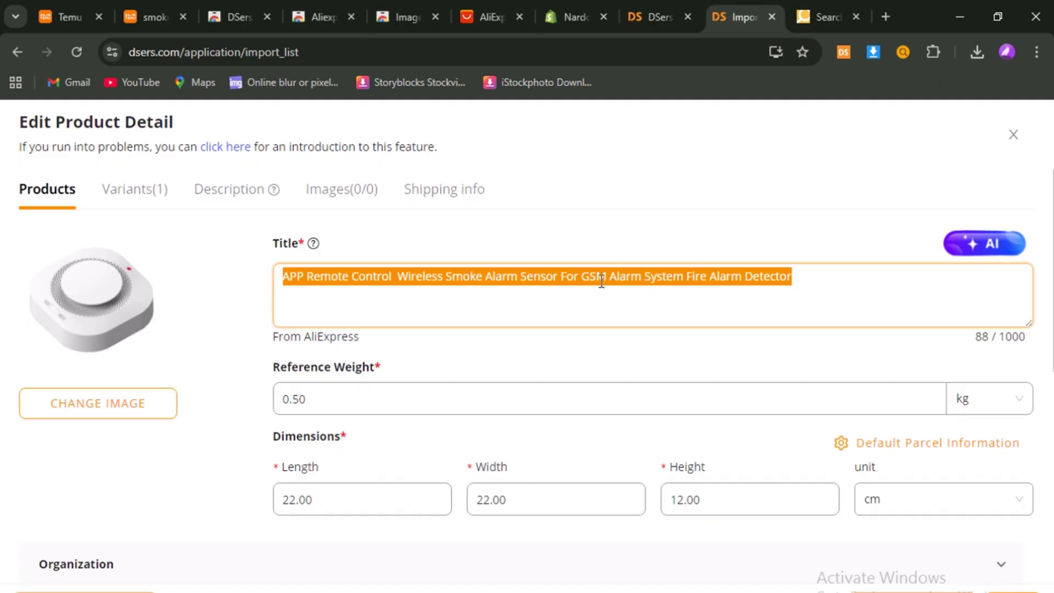
pyautogui.click(791, 288)
pyautogui.moveTo(807, 280); pyautogui.dragTo(234, 304)
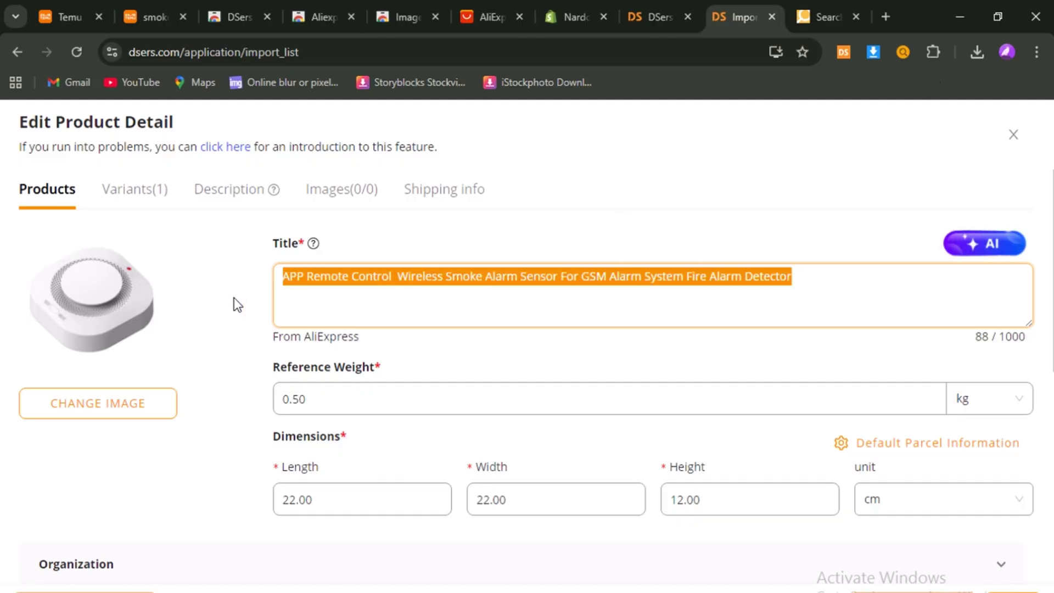
pyautogui.click(392, 291)
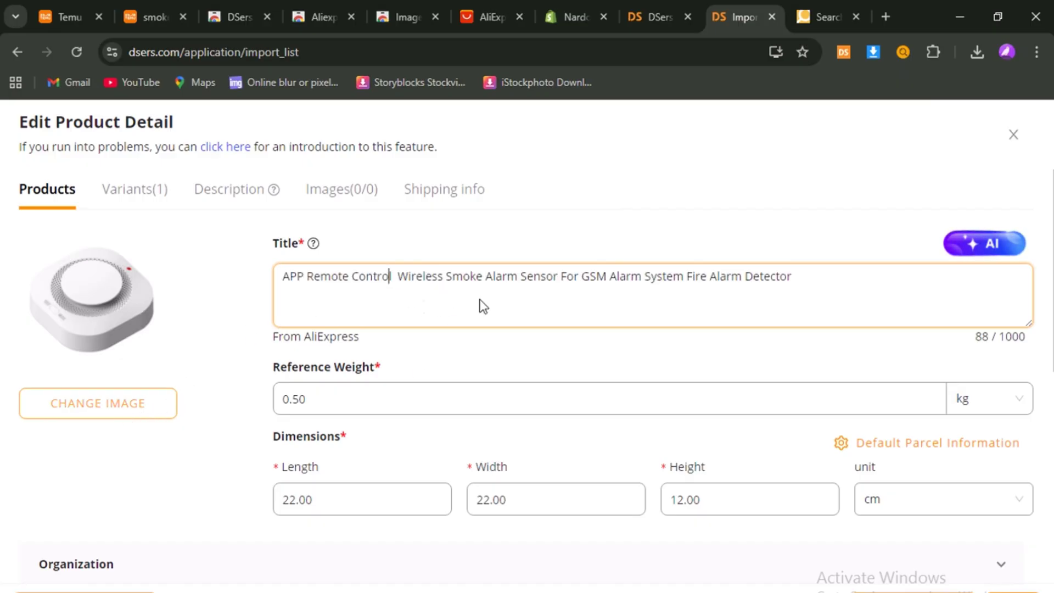
pyautogui.moveTo(464, 277); pyautogui.dragTo(281, 276)
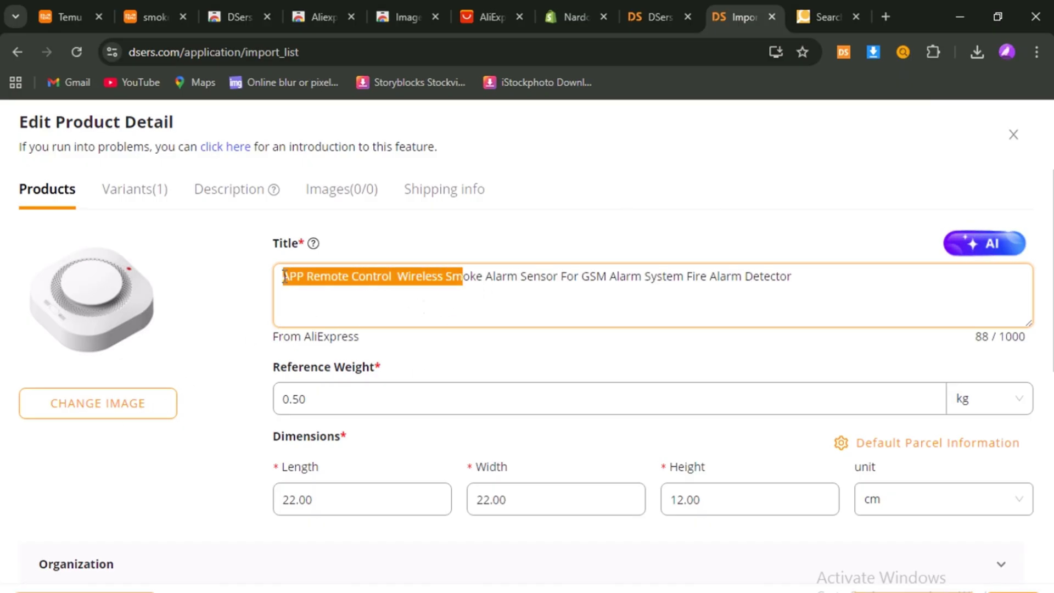
pyautogui.click(282, 276)
pyautogui.scroll(-2, 442, 318)
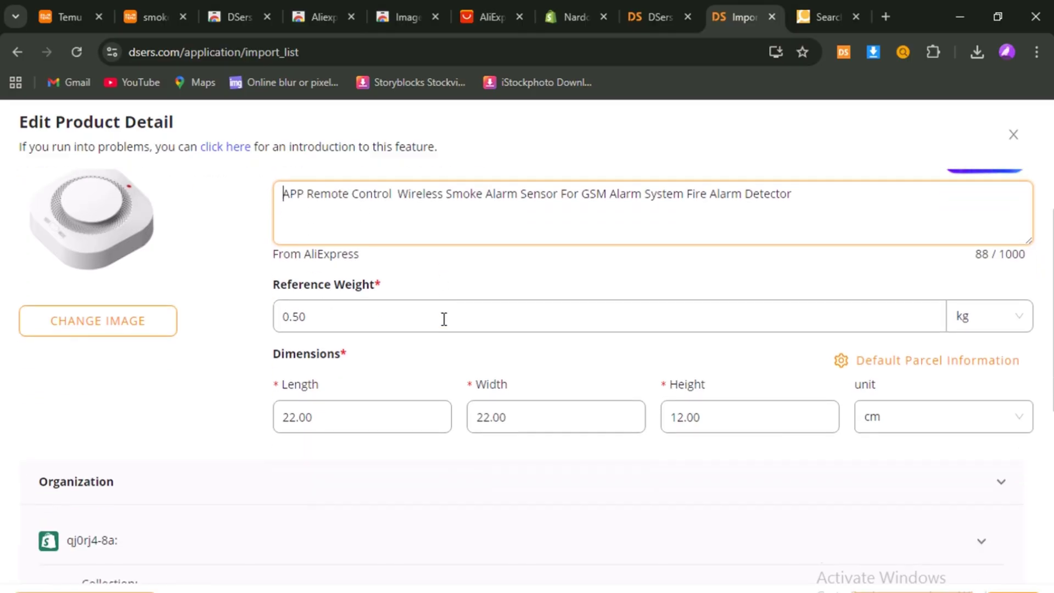
pyautogui.scroll(2, 452, 303)
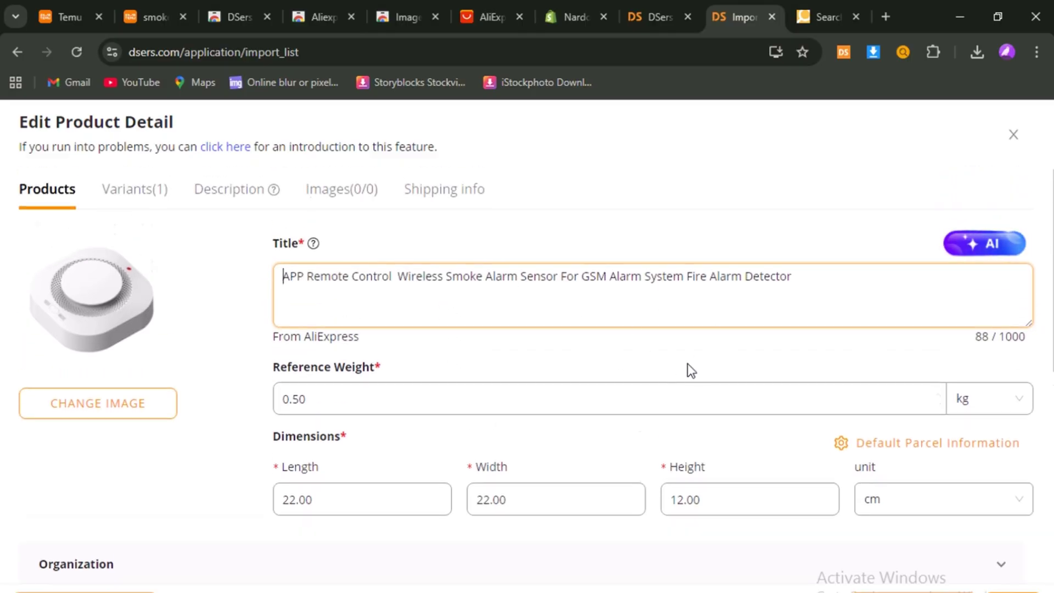
# Show the Description and read through the smoke alarm's SPECIFICATIONS text
pyautogui.click(238, 206)
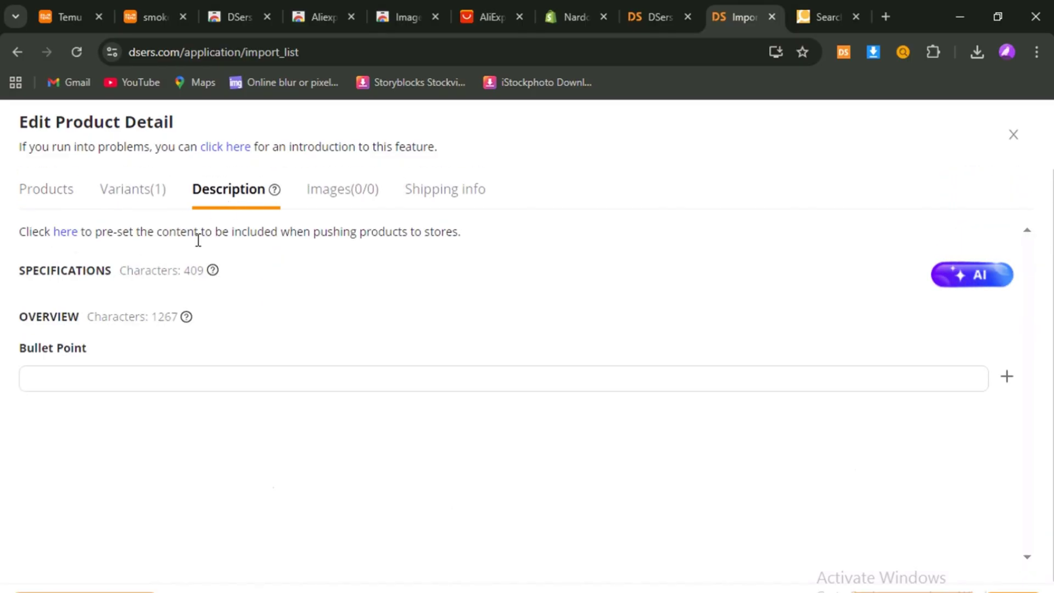
pyautogui.scroll(-2, 303, 429)
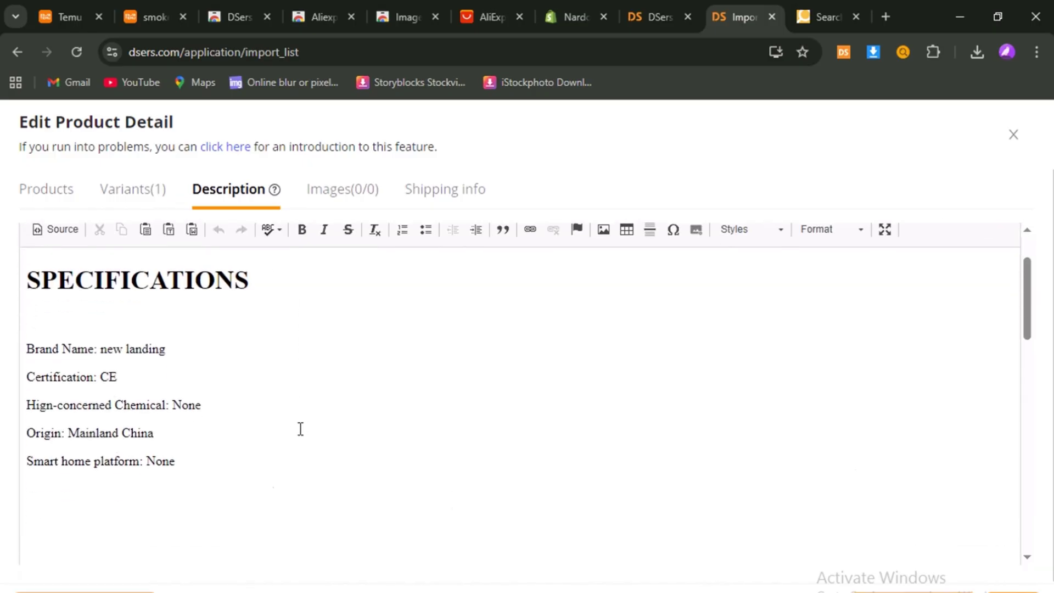
pyautogui.scroll(-8, 302, 430)
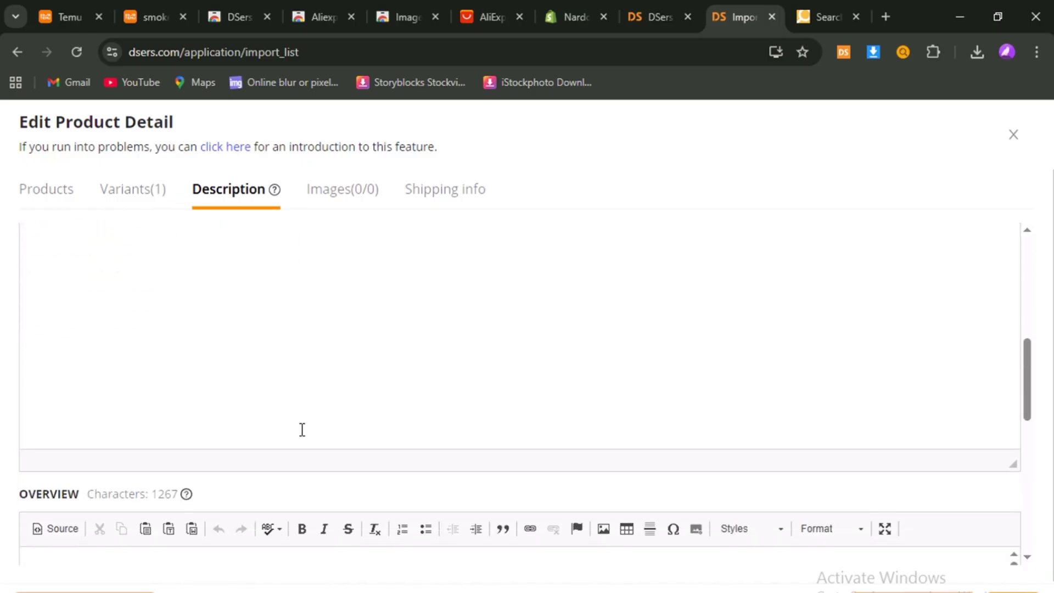
pyautogui.scroll(-10, 301, 428)
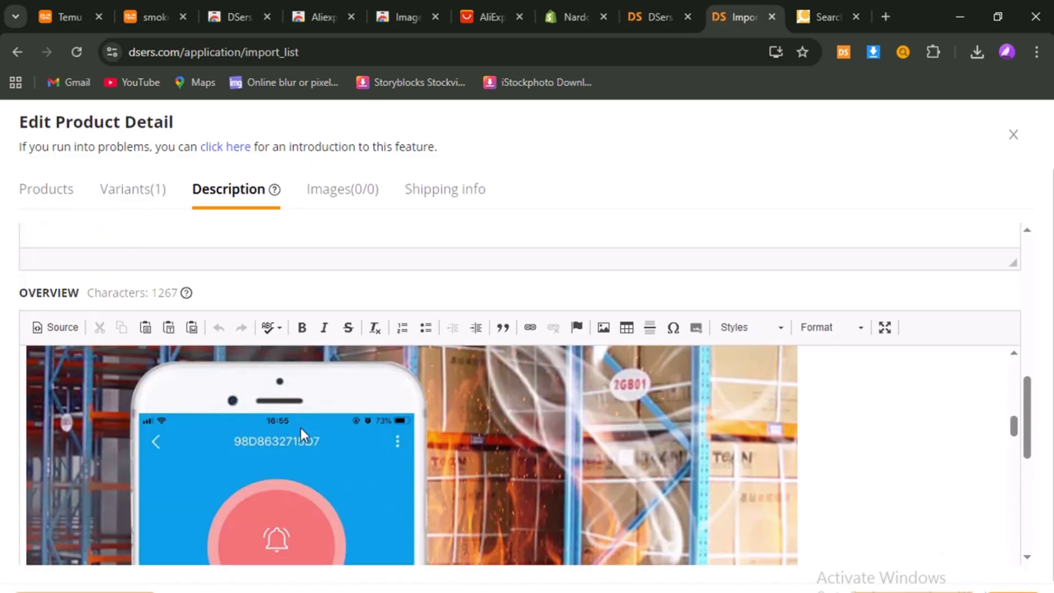
pyautogui.scroll(-10, 301, 428)
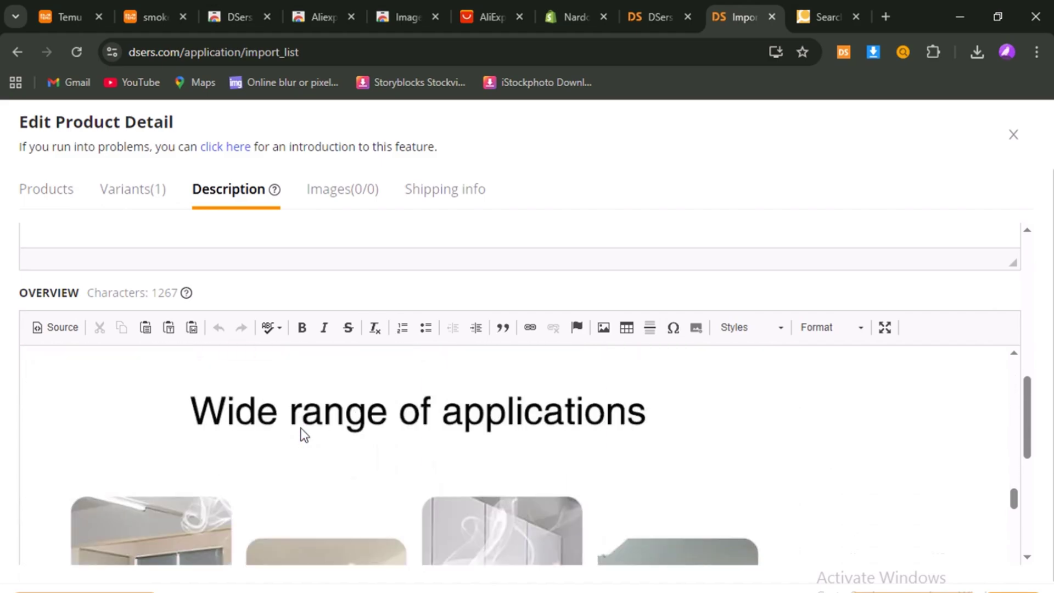
pyautogui.scroll(20, 301, 434)
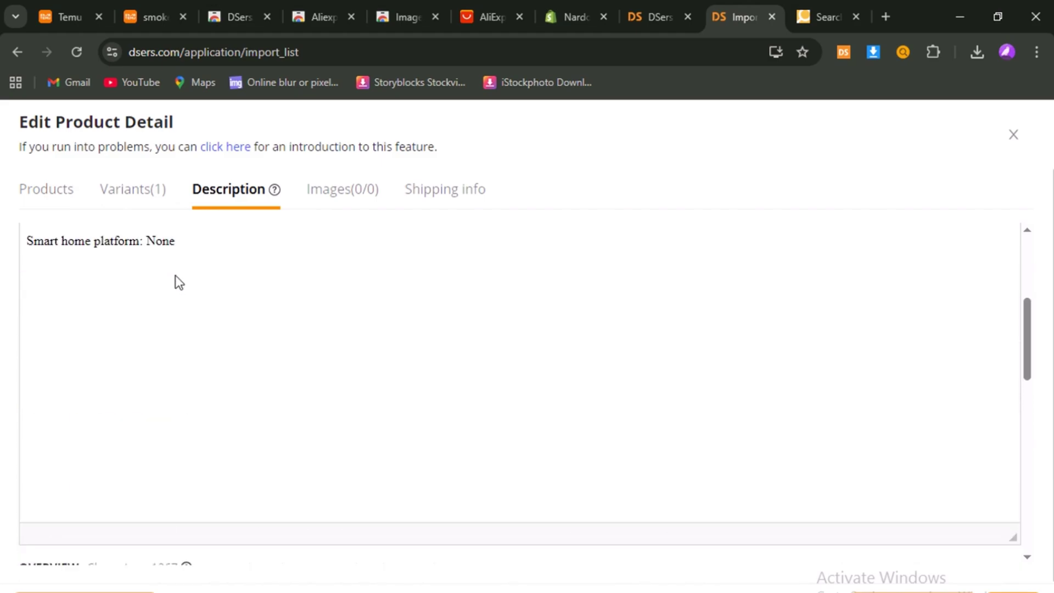
pyautogui.click(213, 543)
pyautogui.moveTo(213, 543); pyautogui.dragTo(23, 351)
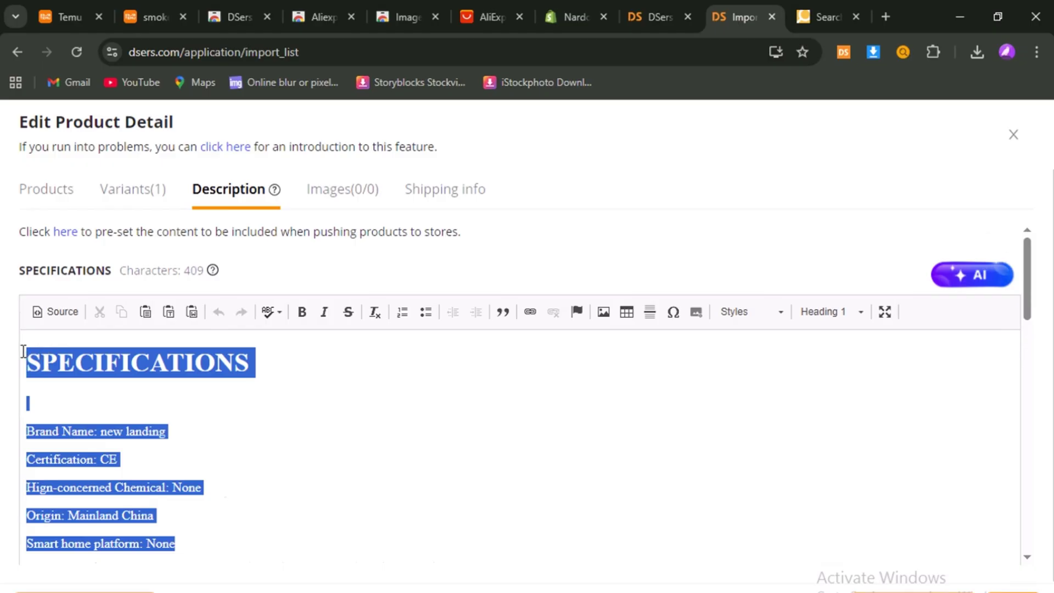
pyautogui.click(134, 384)
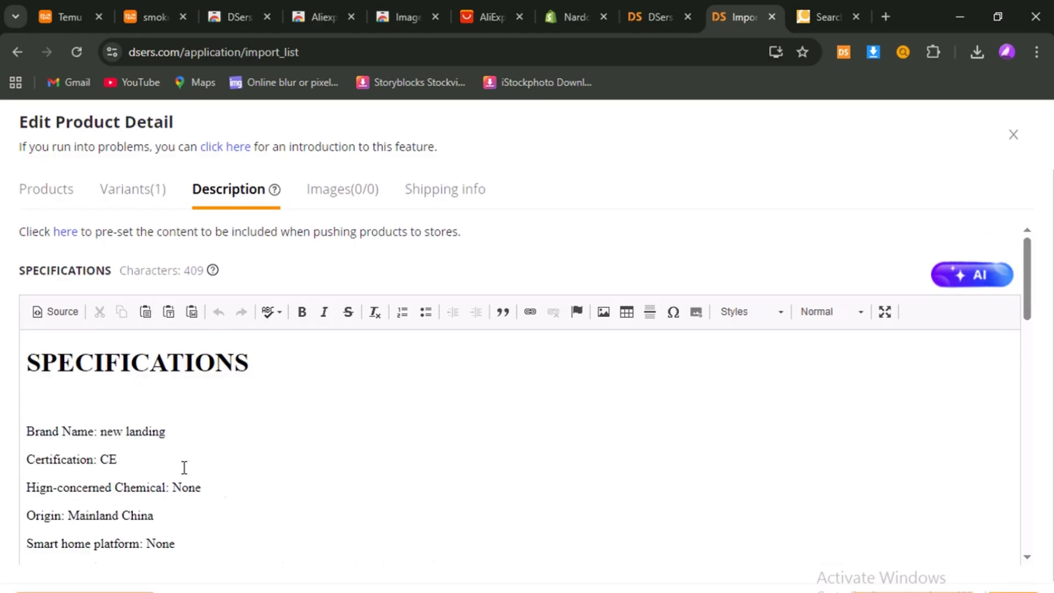
# Re-check the specifications, then view the Variants(1) and empty Images(0/0) sections
pyautogui.scroll(-3, 261, 459)
pyautogui.scroll(3, 259, 459)
pyautogui.scroll(-2, 259, 459)
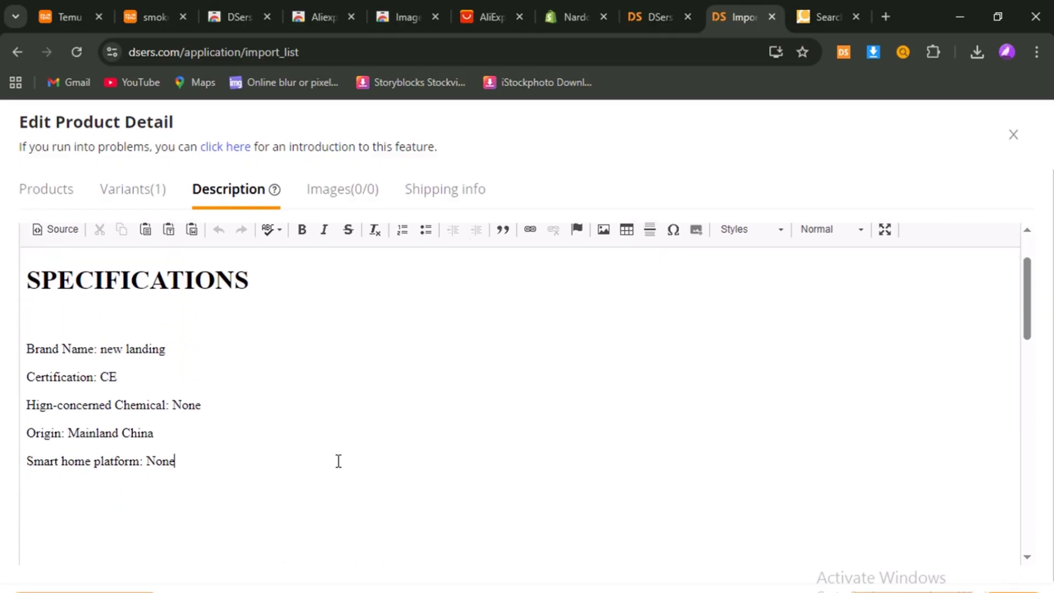
pyautogui.scroll(2, 302, 463)
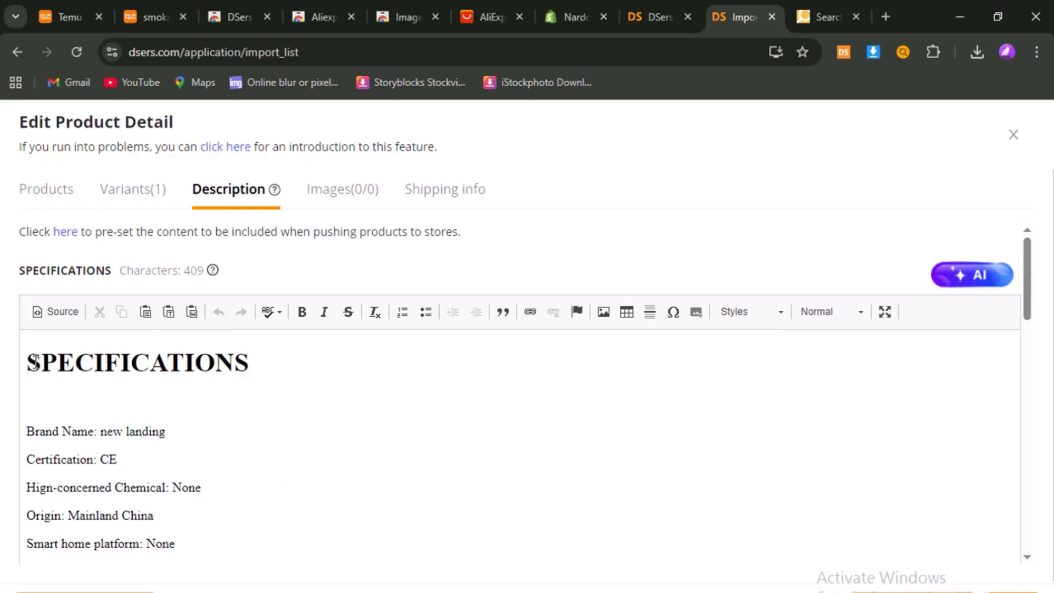
pyautogui.moveTo(42, 362); pyautogui.dragTo(176, 408)
pyautogui.click(177, 408)
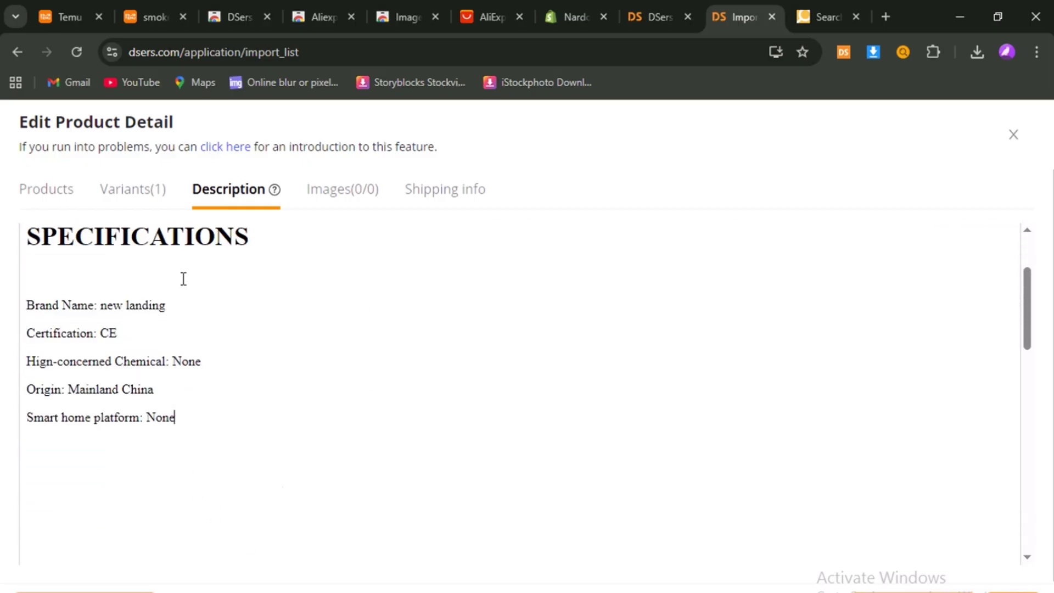
pyautogui.click(149, 202)
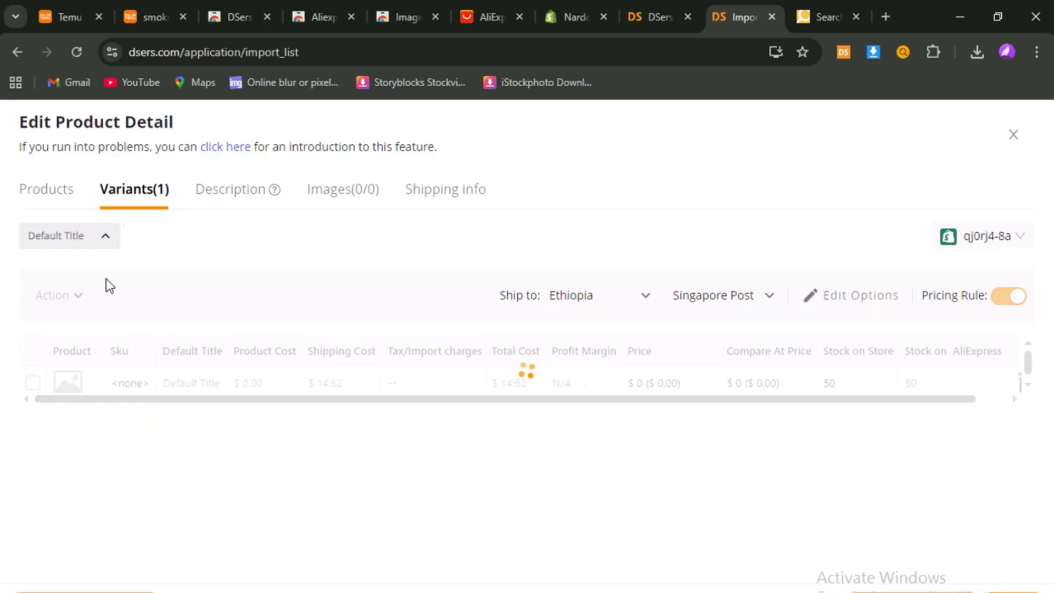
pyautogui.click(344, 207)
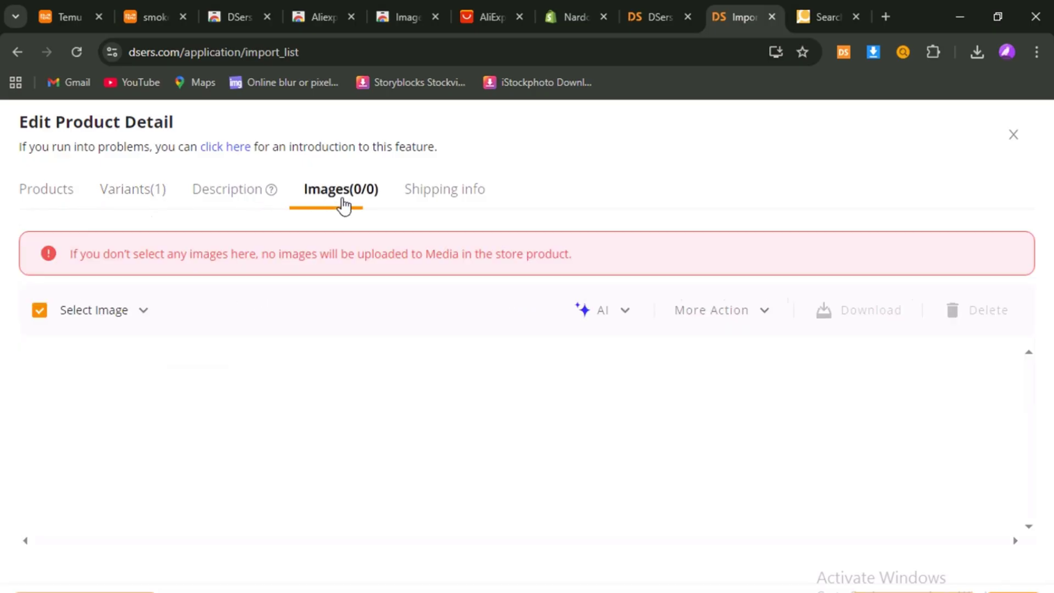
# Download the 25.8 KB Smoke Alarm WebP image from the Temu product page via the image downloader
pyautogui.click(192, 26)
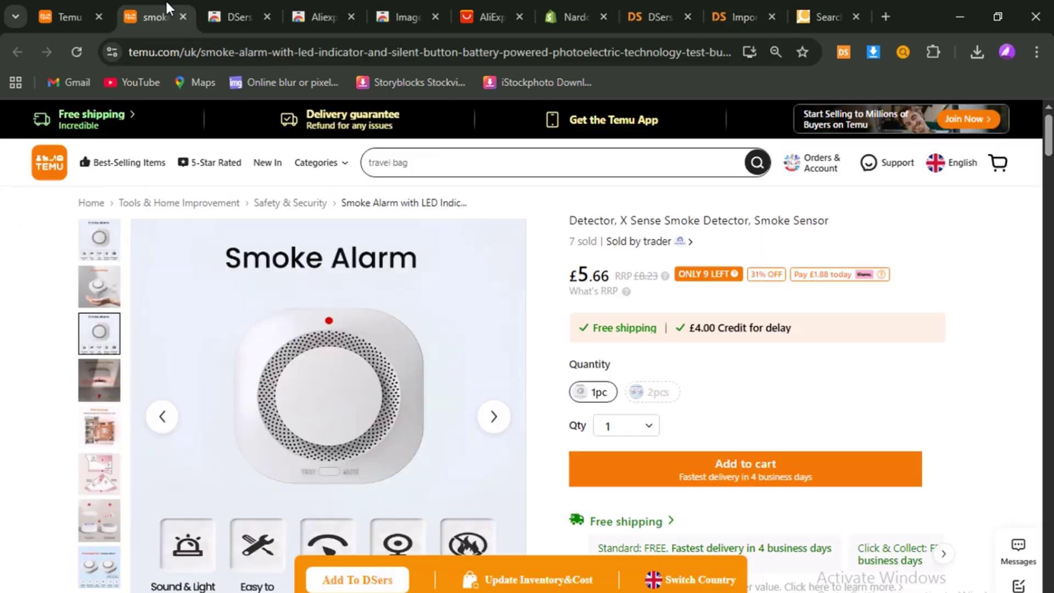
pyautogui.click(869, 53)
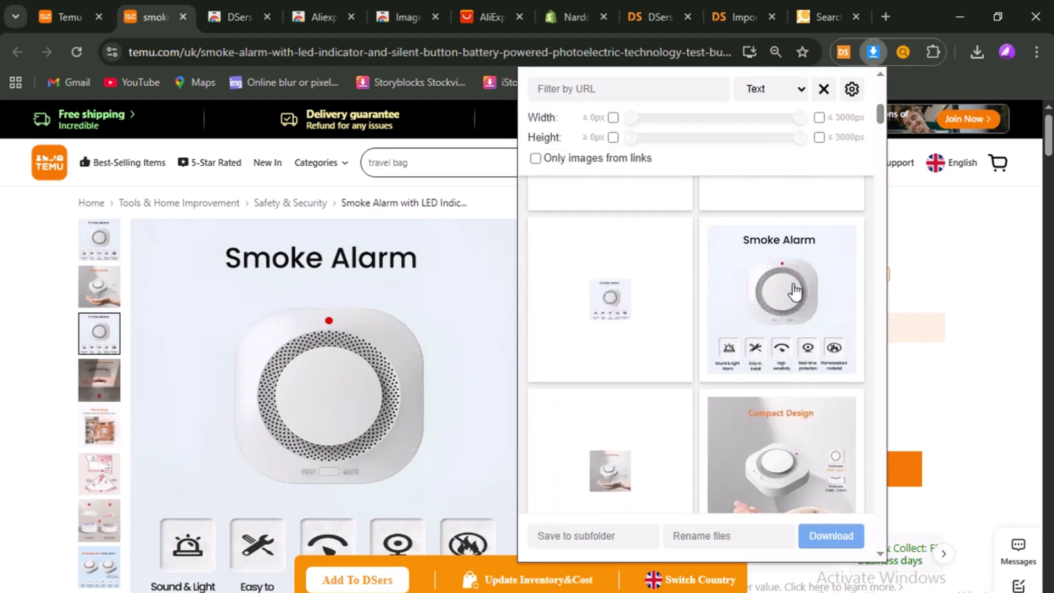
pyautogui.scroll(-5, 794, 290)
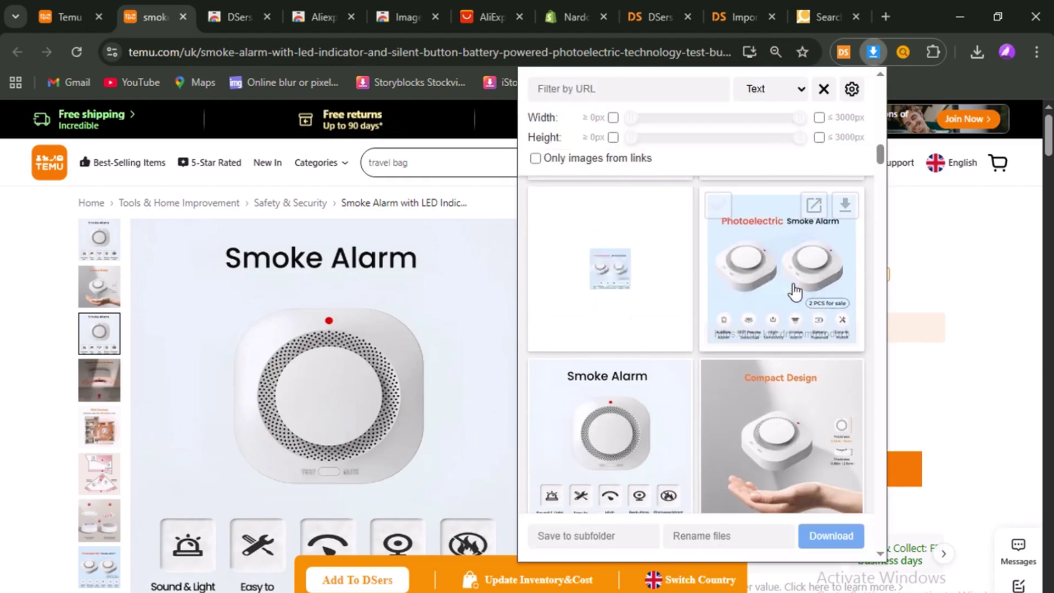
pyautogui.scroll(-3, 794, 291)
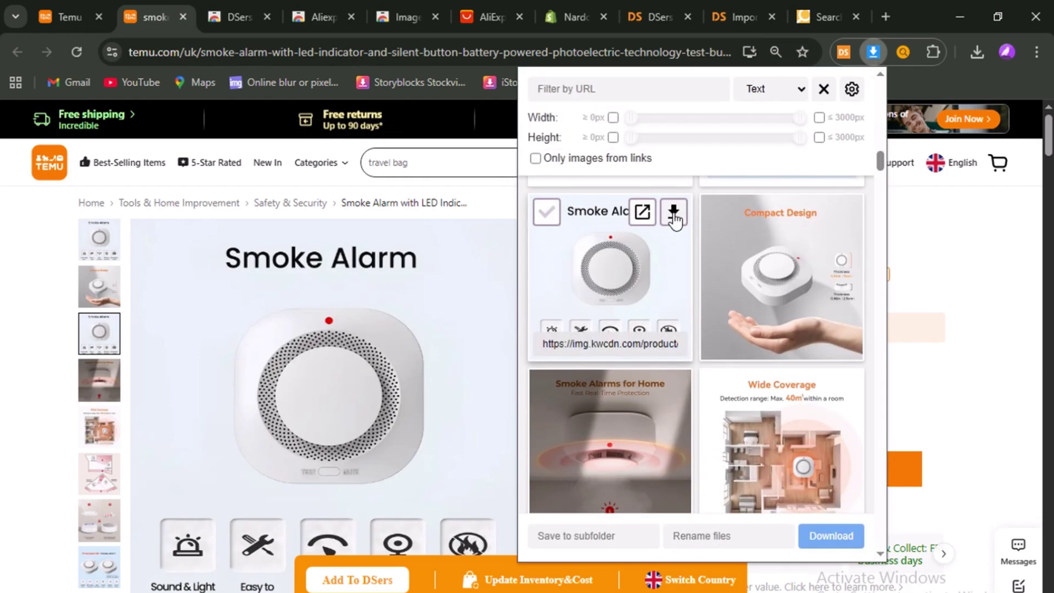
pyautogui.click(674, 212)
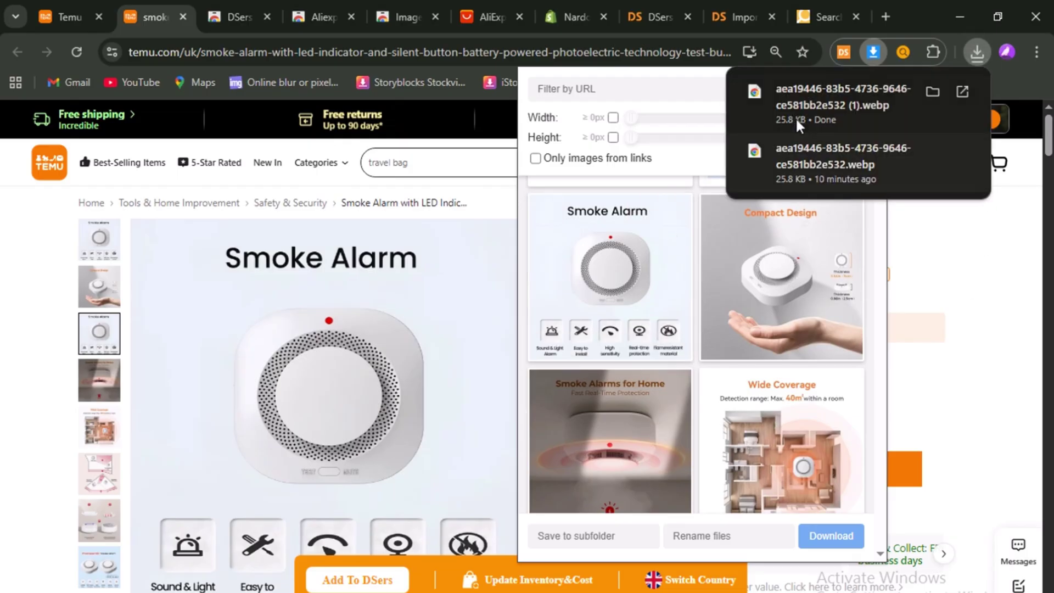
pyautogui.click(739, 5)
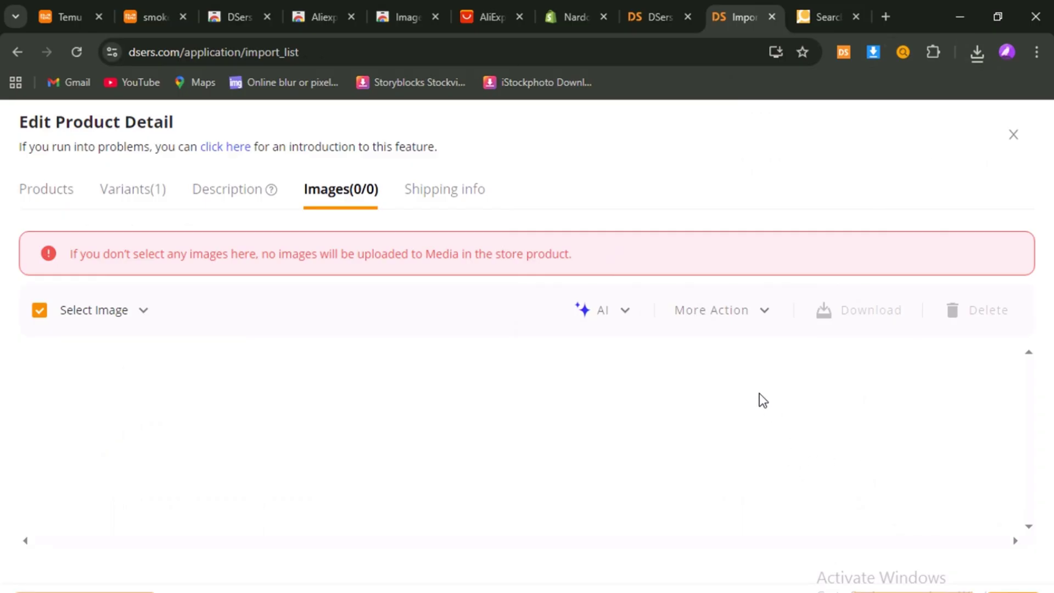
# Attempt uploading images from the computer, close the paid Upgrade plan prompt, and return to Products details
pyautogui.click(759, 313)
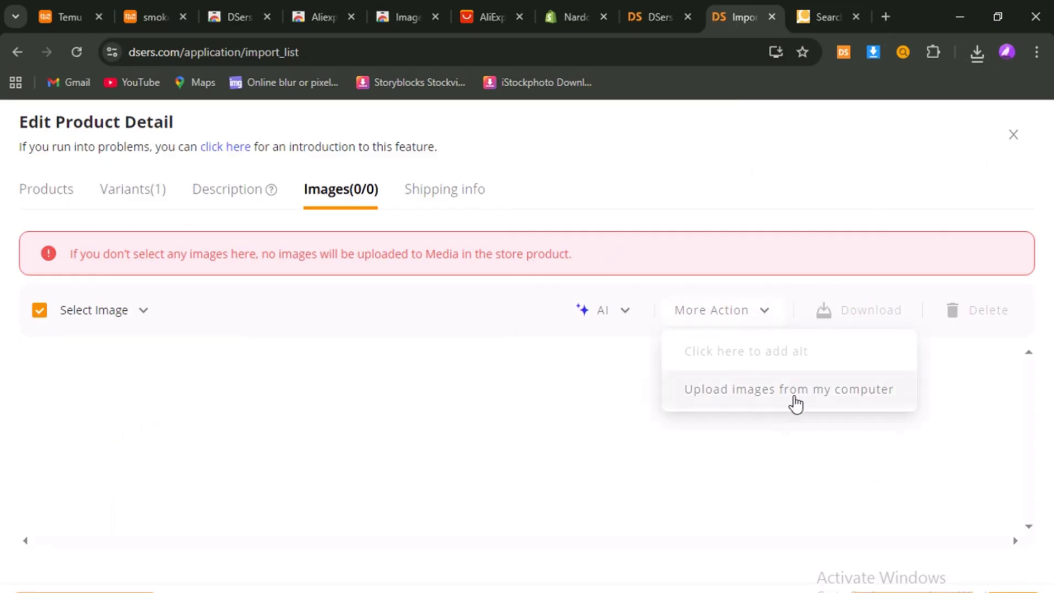
pyautogui.click(795, 390)
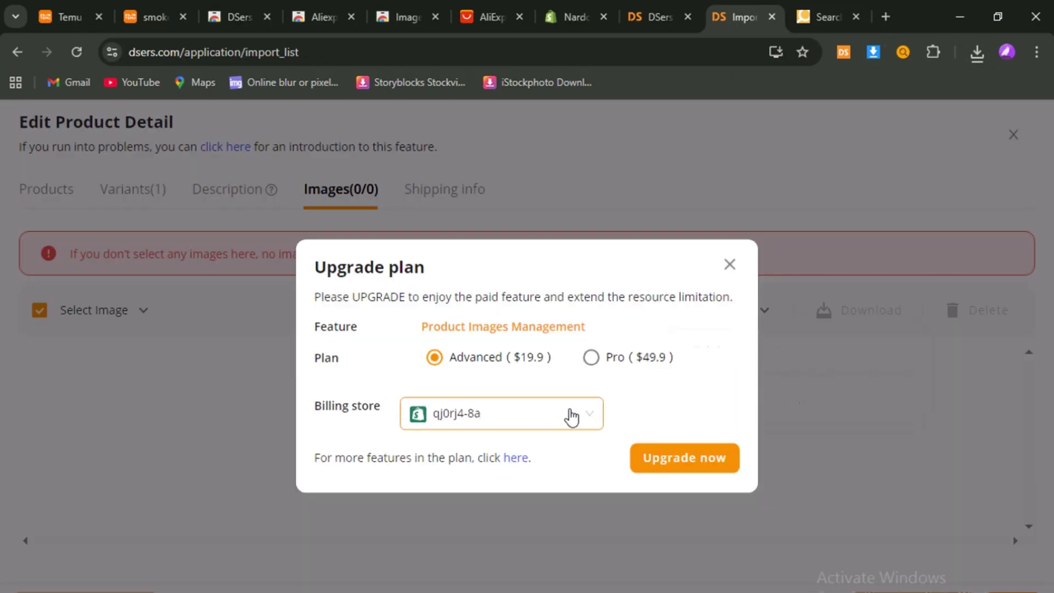
pyautogui.click(729, 265)
pyautogui.click(48, 204)
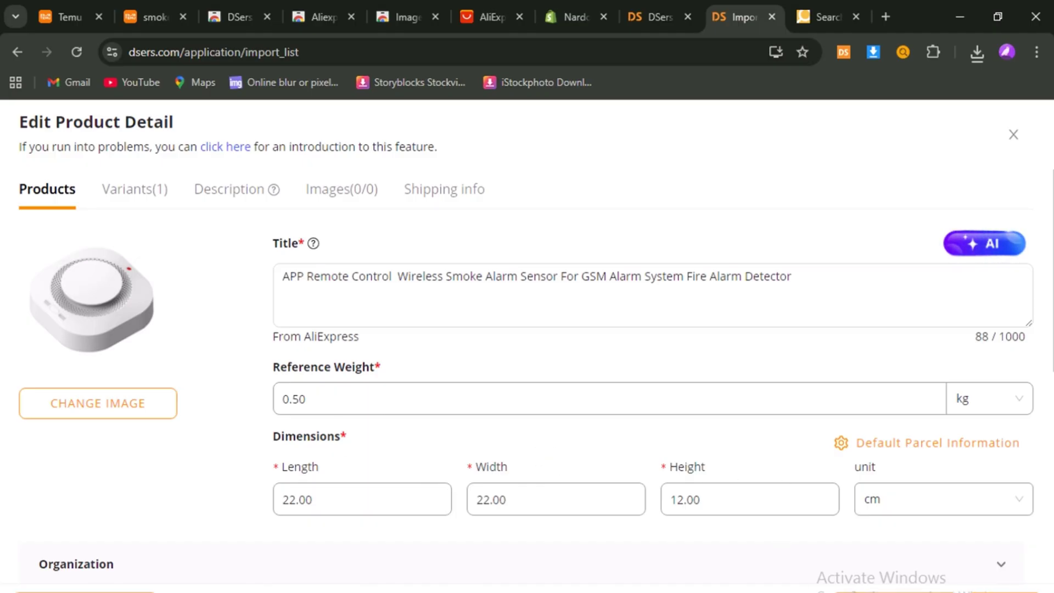
# Close the product editor and open the smoke alarm's Push to Store settings
pyautogui.press('Escape')
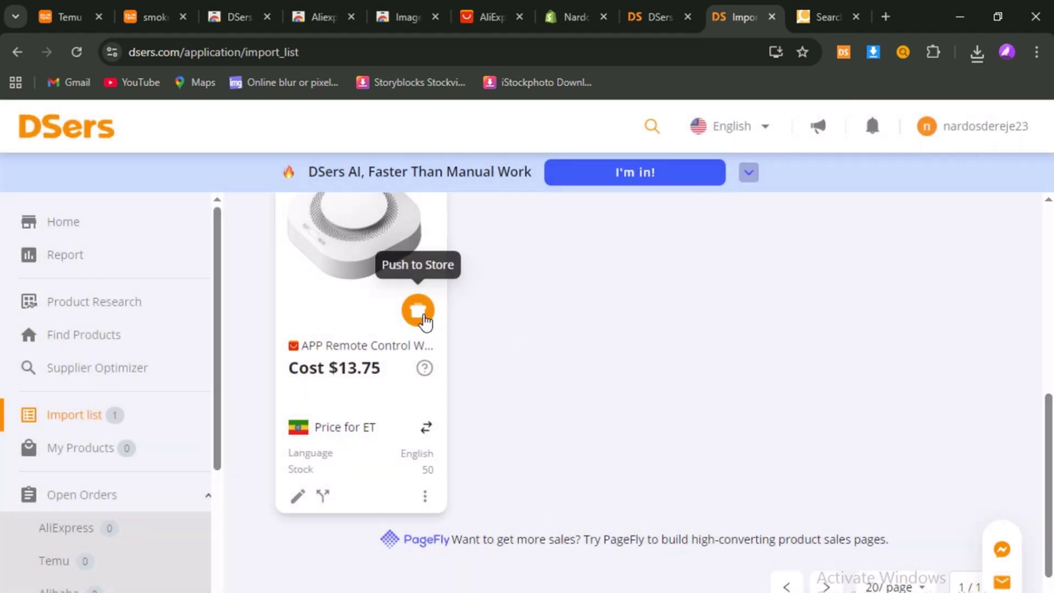
pyautogui.scroll(1, 421, 322)
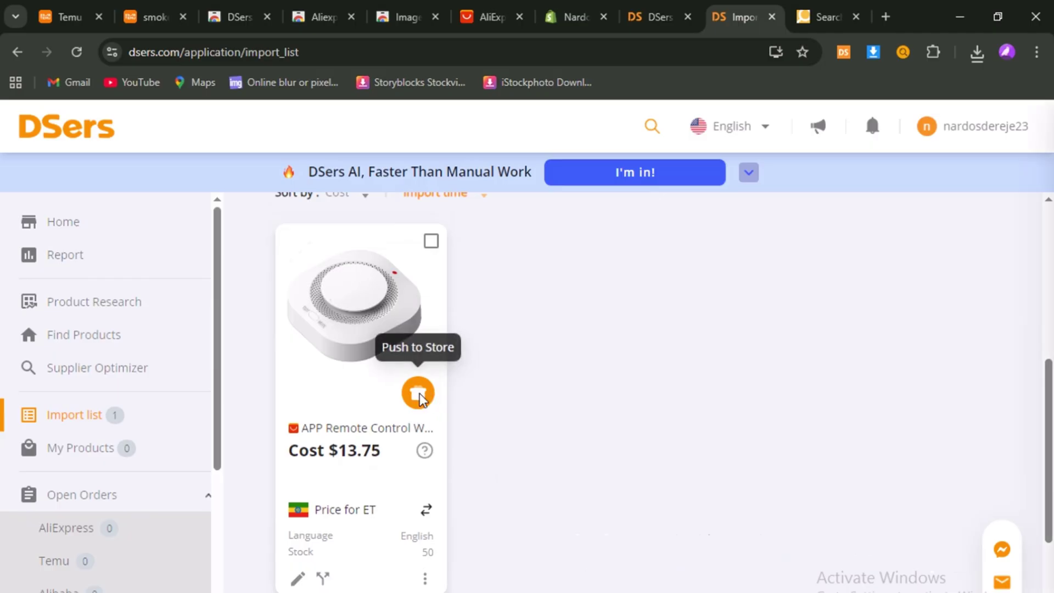
pyautogui.click(419, 394)
pyautogui.scroll(-3, 728, 522)
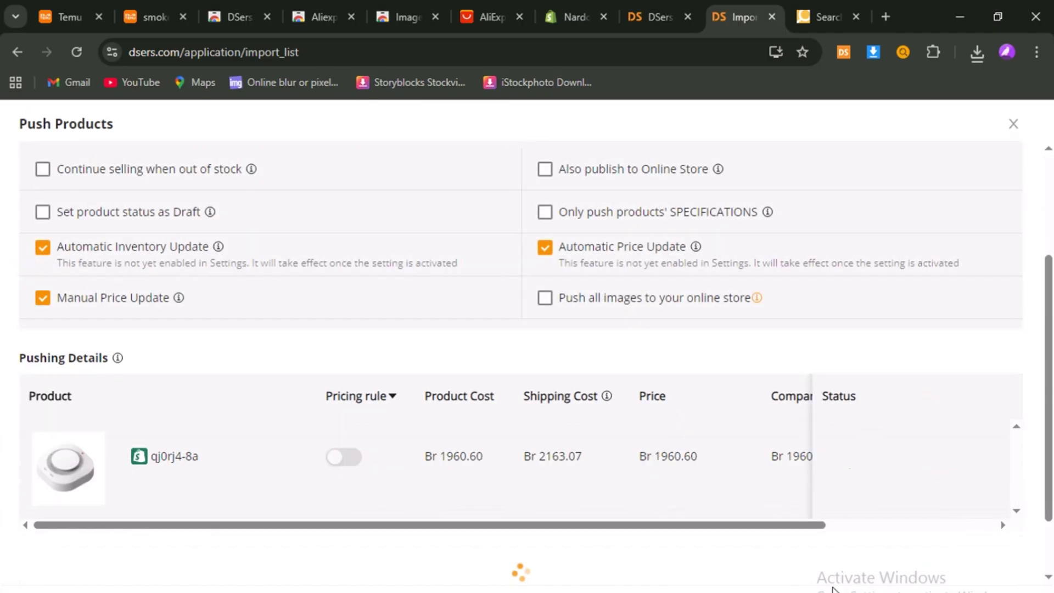
pyautogui.scroll(1, 404, 430)
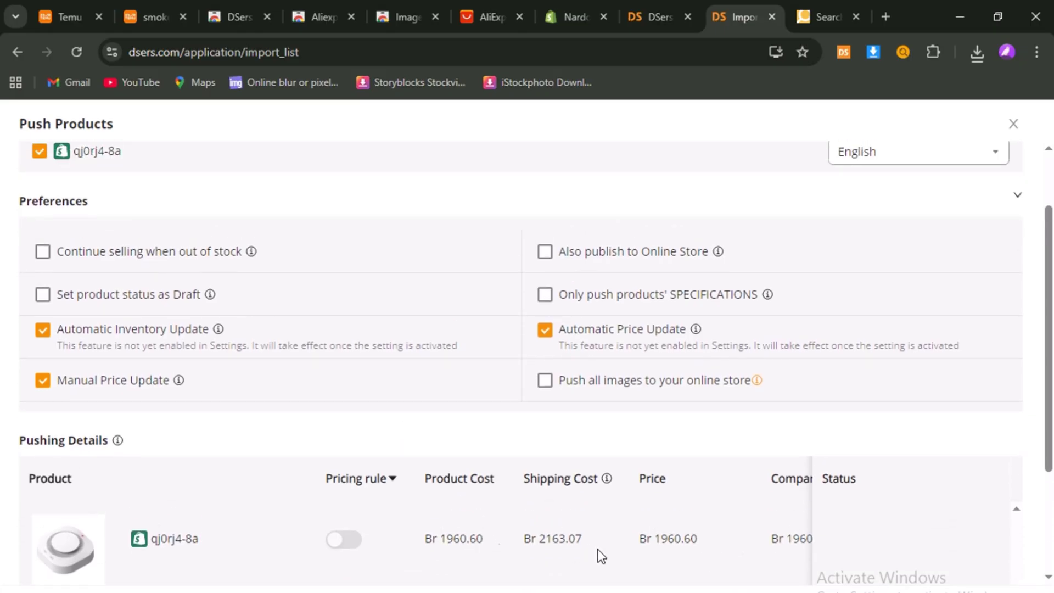
# Review the pushing price details and available shipping methods before leaving the push window
pyautogui.scroll(-3, 703, 537)
pyautogui.moveTo(635, 447); pyautogui.dragTo(735, 457)
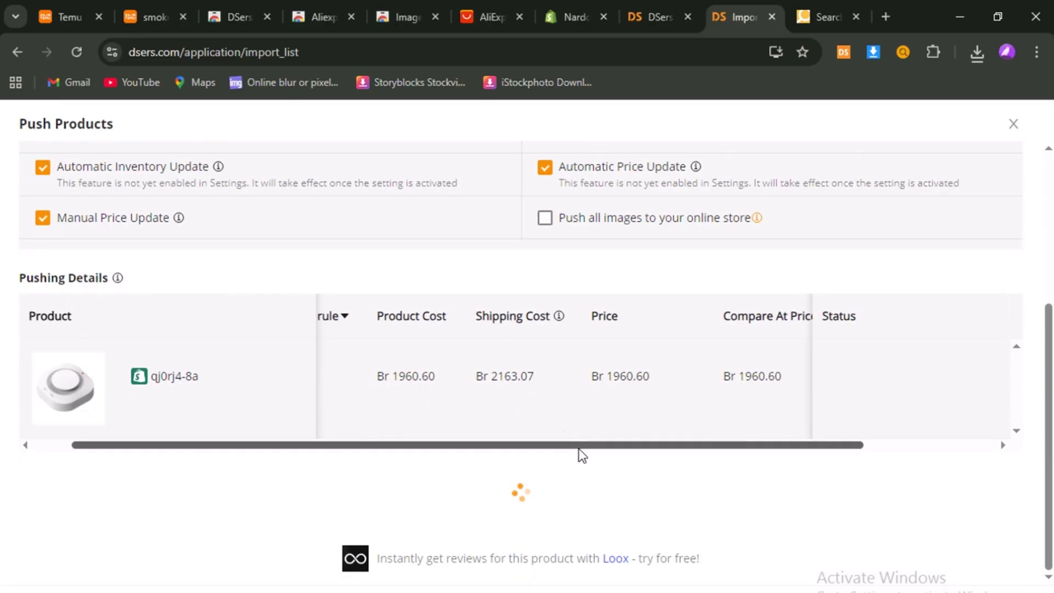
pyautogui.moveTo(578, 449); pyautogui.dragTo(735, 452)
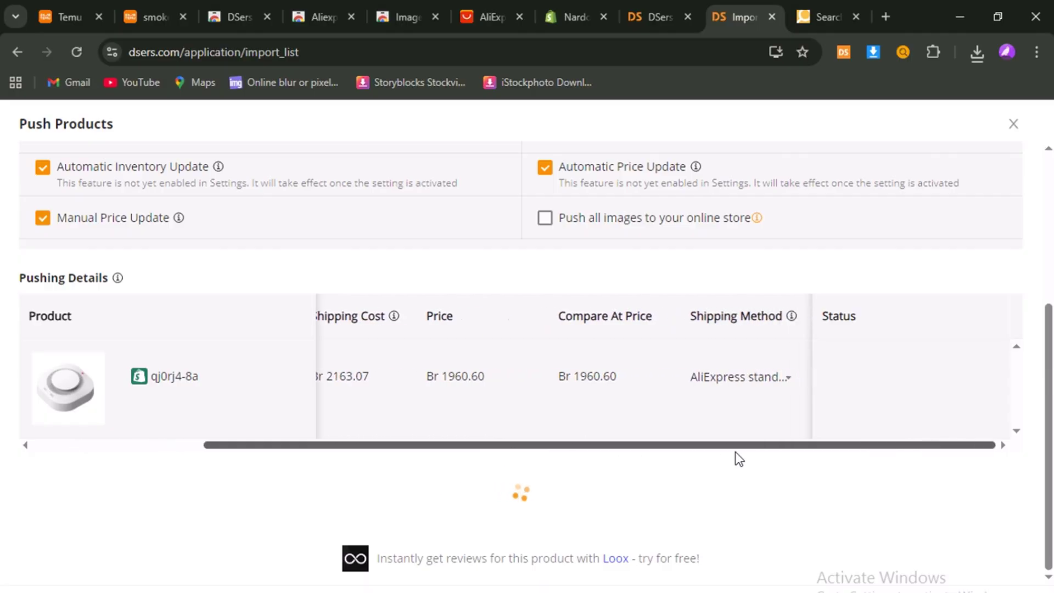
pyautogui.click(780, 379)
pyautogui.click(765, 496)
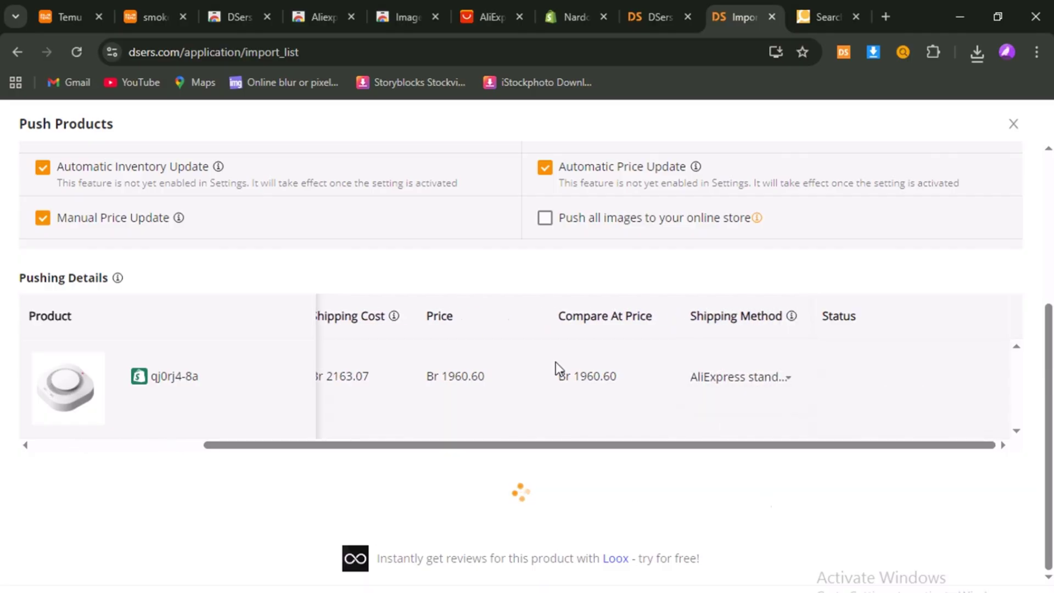
pyautogui.click(565, 11)
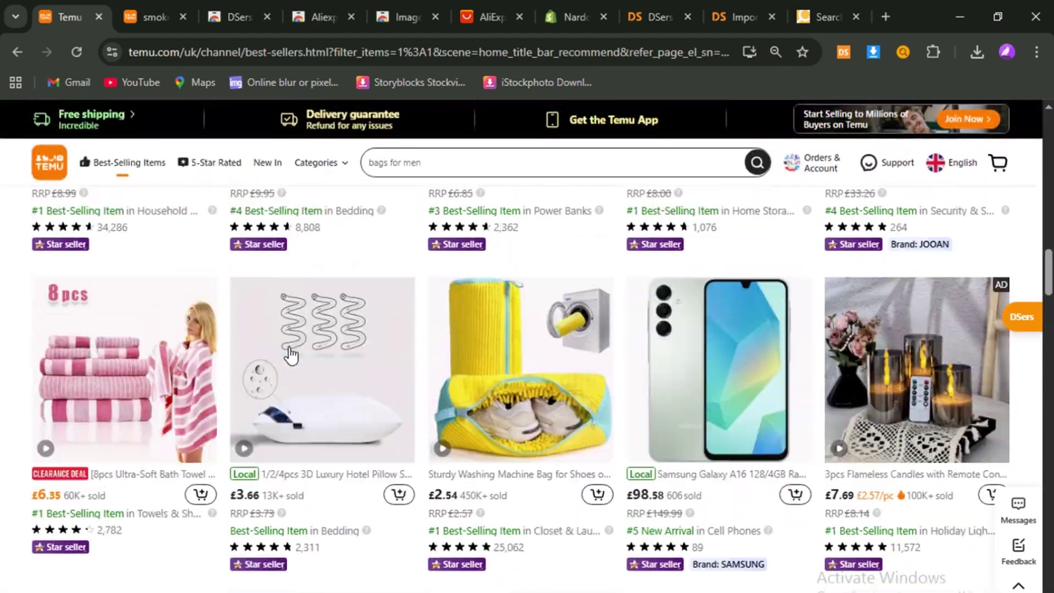
pyautogui.scroll(8, 281, 357)
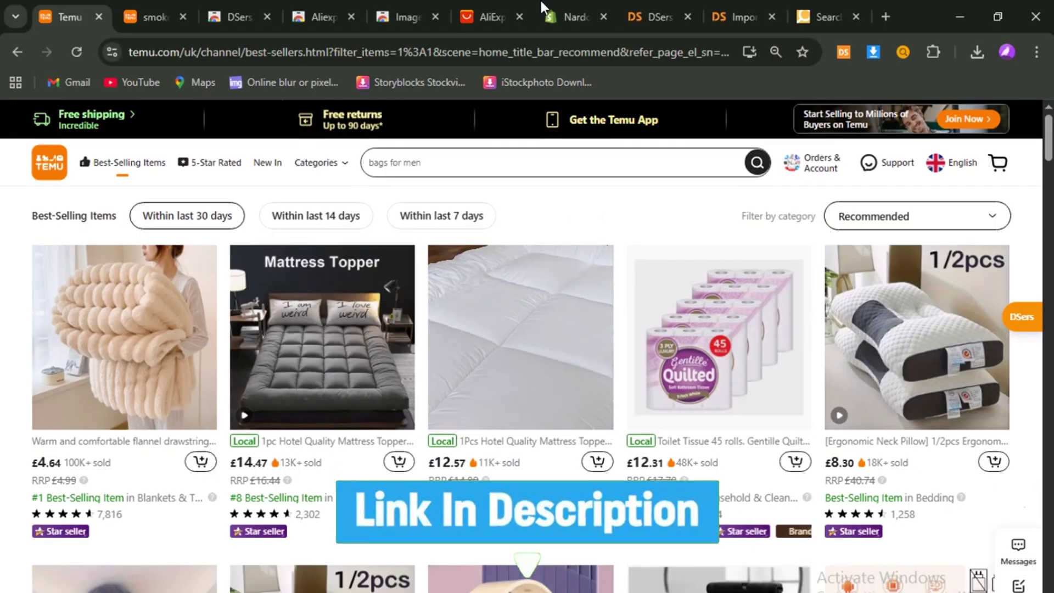
# Return to the Shopify store admin home, its setup guide at 4 of 7 tasks
pyautogui.click(565, 16)
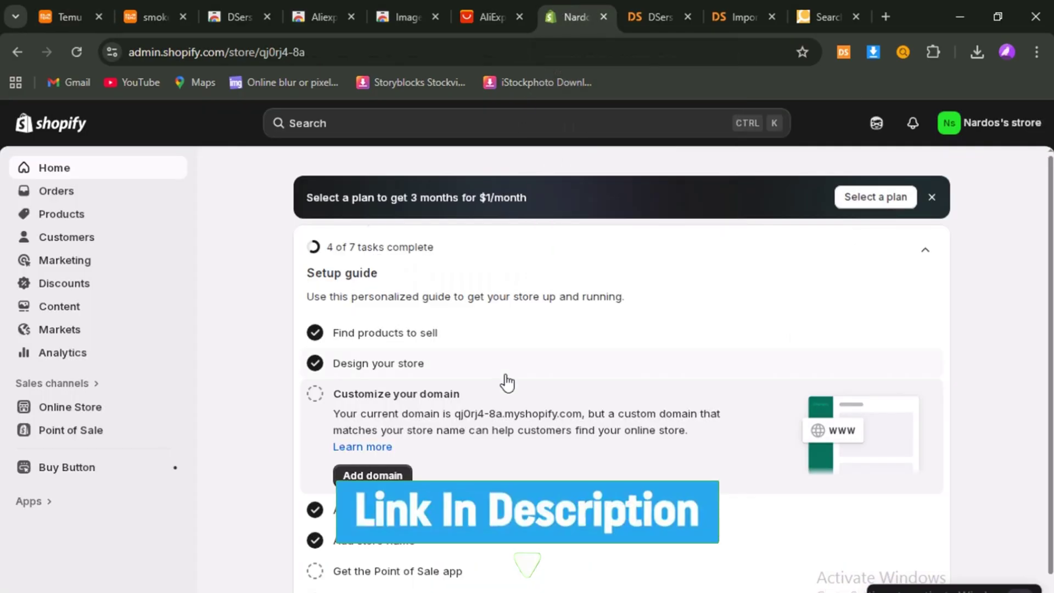